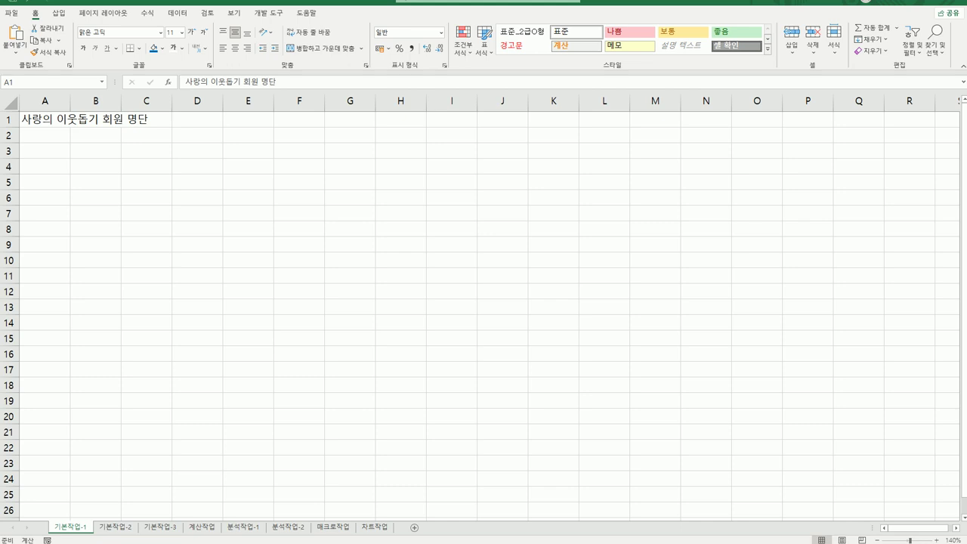
{"action": "left_click", "coordinate": [53, 154]}
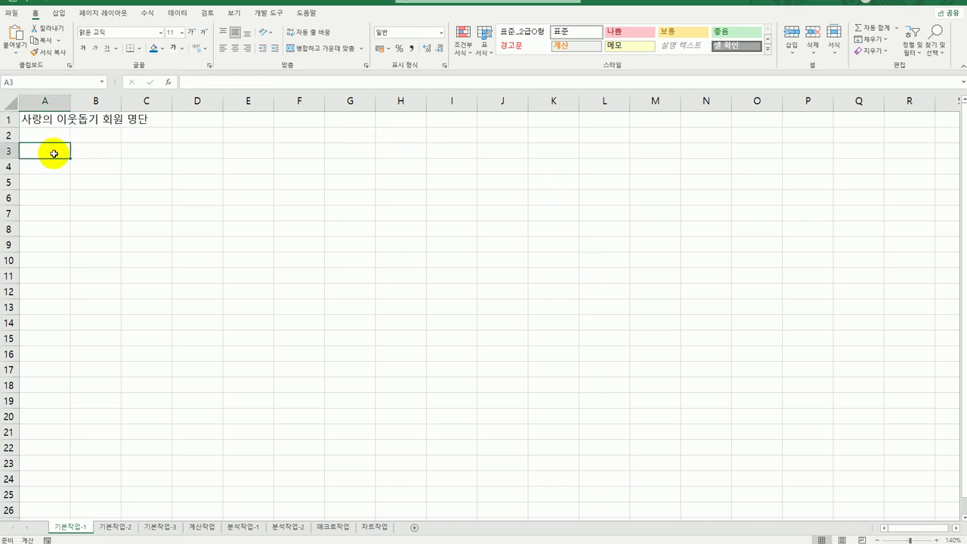
{"action": "left_click_drag", "start_coordinate": [53, 154], "coordinate": [401, 300]}
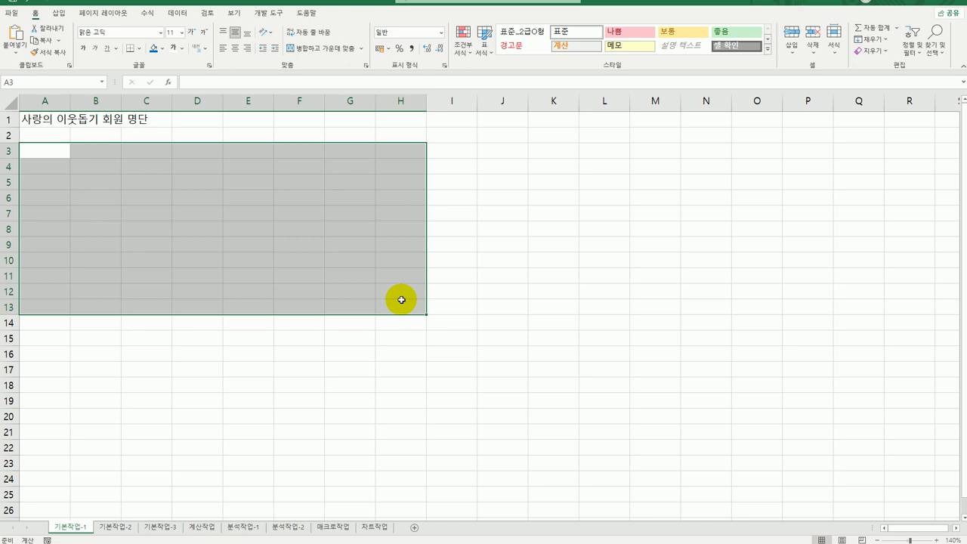
On sheet 기본작업-2, merge title cells A1:F1 and set their horizontal alignment to center (가운데)
{"action": "left_click", "coordinate": [126, 526]}
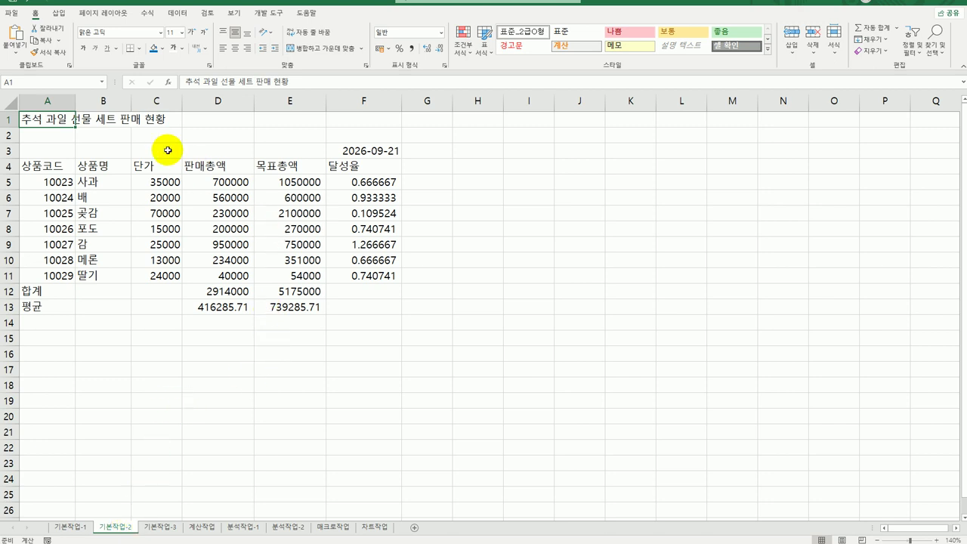
{"action": "left_click_drag", "start_coordinate": [59, 127], "coordinate": [343, 122]}
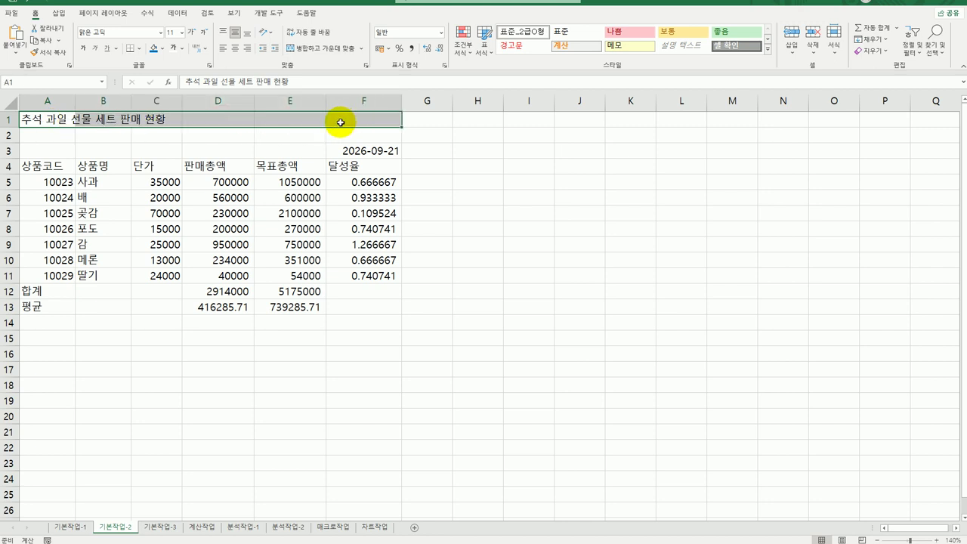
{"action": "right_click", "coordinate": [237, 116]}
{"action": "left_click", "coordinate": [298, 346]}
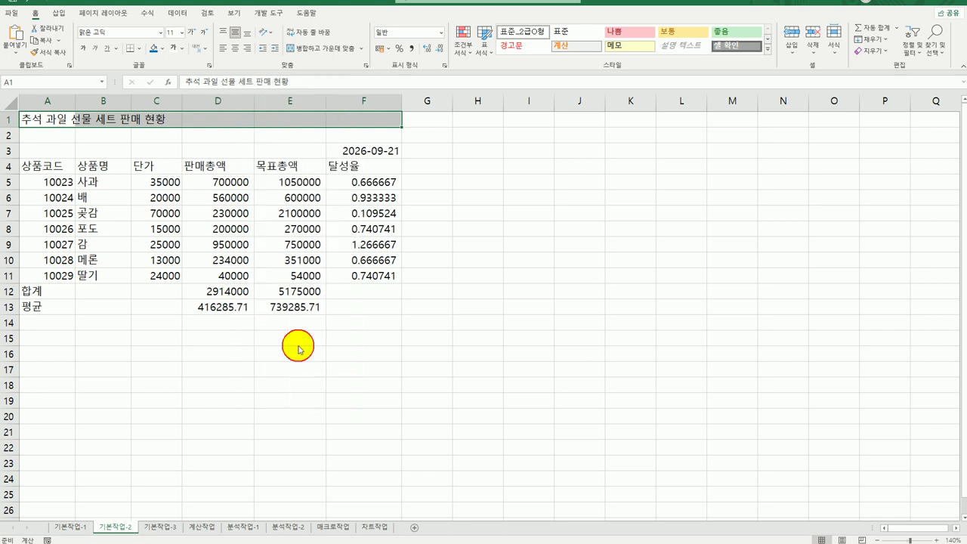
{"action": "left_click_drag", "start_coordinate": [311, 202], "coordinate": [615, 141]}
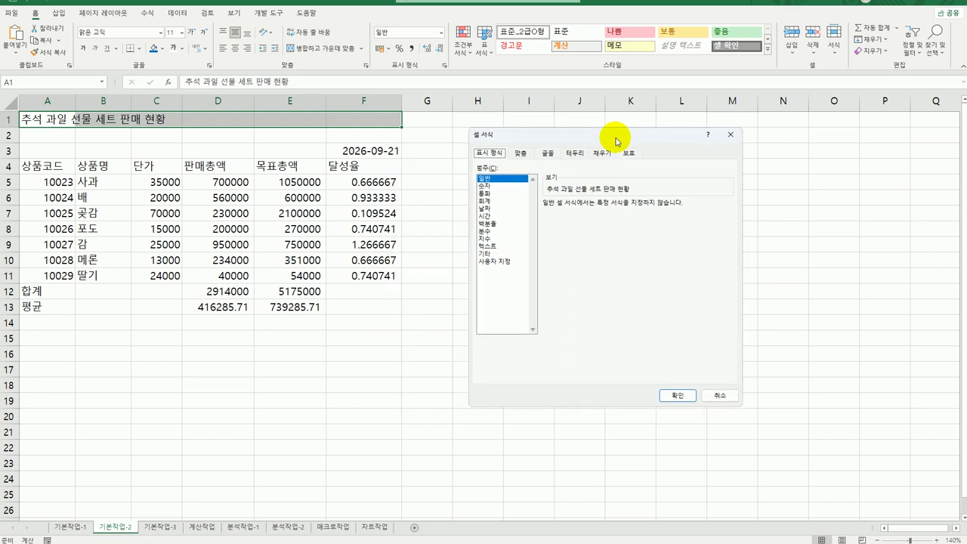
{"action": "left_click", "coordinate": [522, 154]}
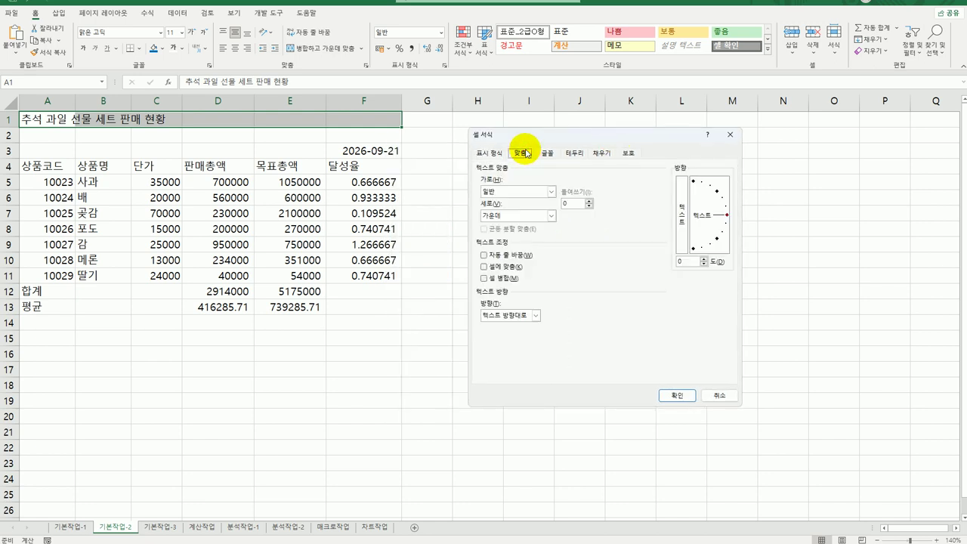
{"action": "left_click", "coordinate": [511, 278]}
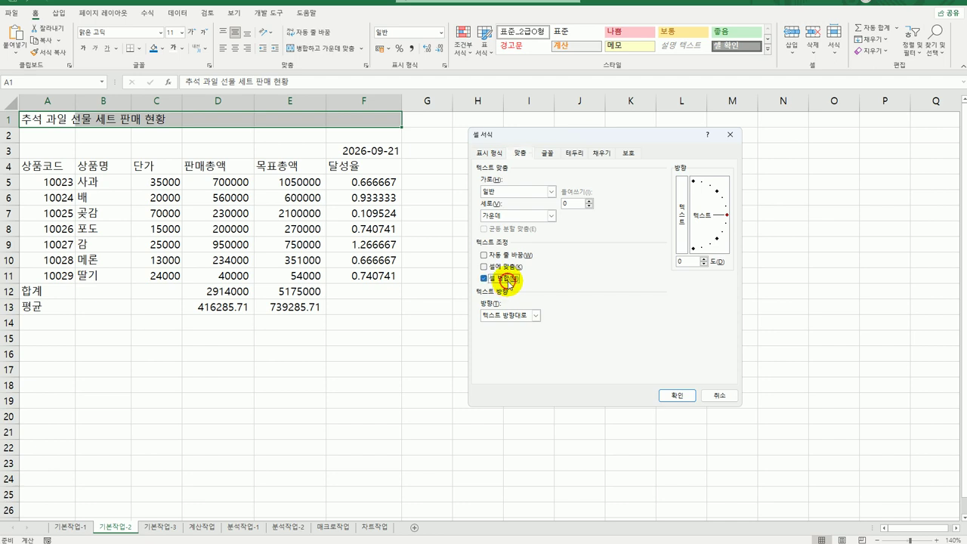
{"action": "left_click", "coordinate": [532, 199]}
{"action": "left_click", "coordinate": [527, 218]}
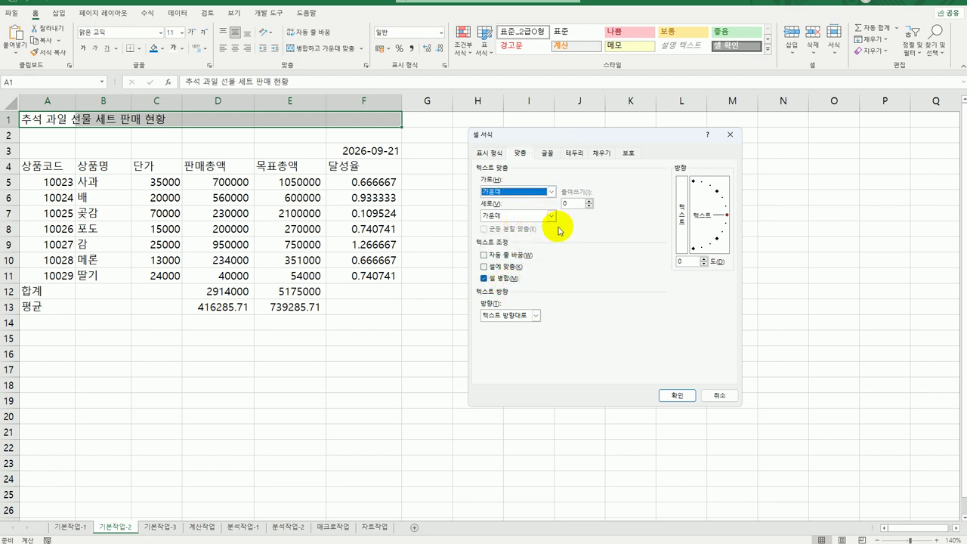
Format the title in A1:F1 with the 궁서체 font, size 16 and bold style (굵게), and apply the cell formatting
{"action": "left_click", "coordinate": [546, 152]}
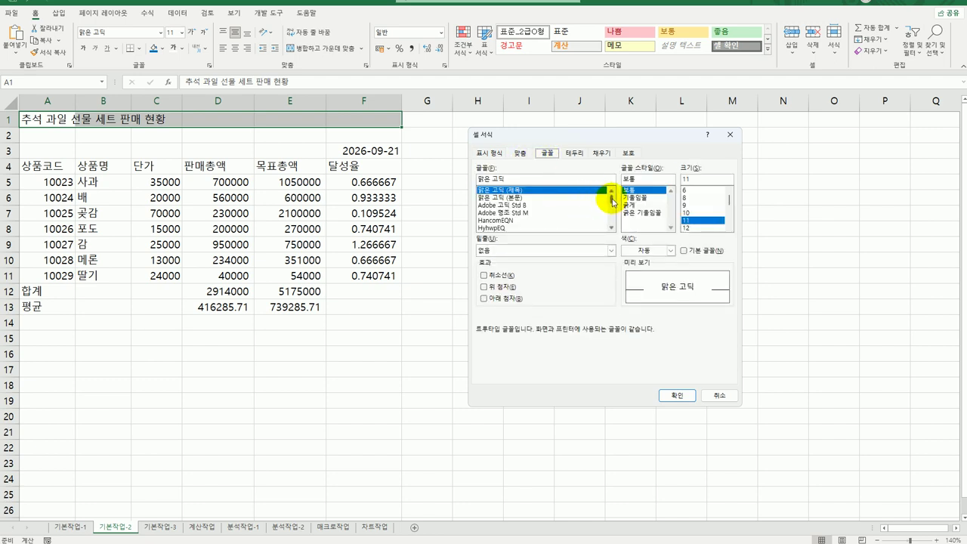
{"action": "mouse_move", "coordinate": [611, 195]}
{"action": "left_mouse_down"}
{"action": "mouse_move", "coordinate": [610, 228]}
{"action": "mouse_move", "coordinate": [611, 192]}
{"action": "mouse_move", "coordinate": [612, 208]}
{"action": "mouse_move", "coordinate": [587, 201]}
{"action": "left_mouse_up"}
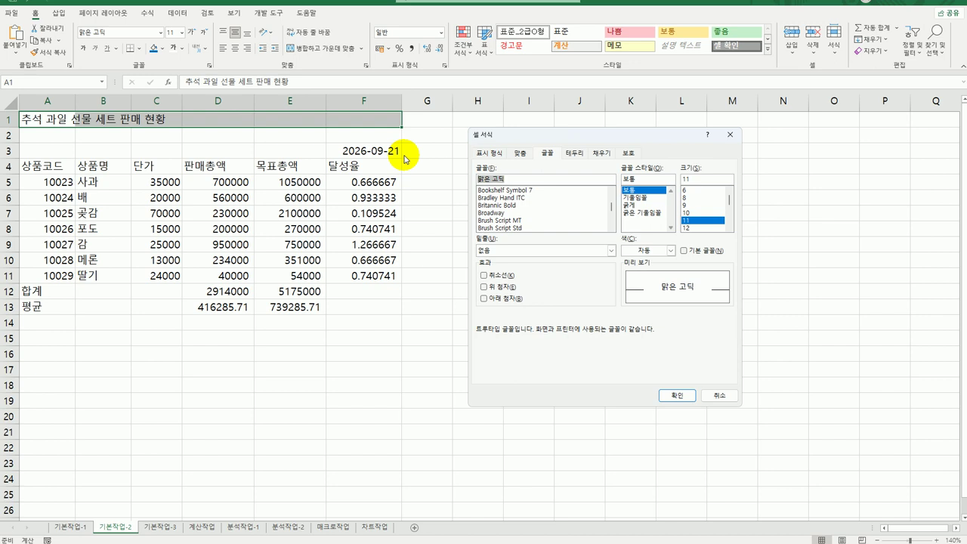
{"action": "type", "text": "ㄱㅜㅇㅅㅓ"}
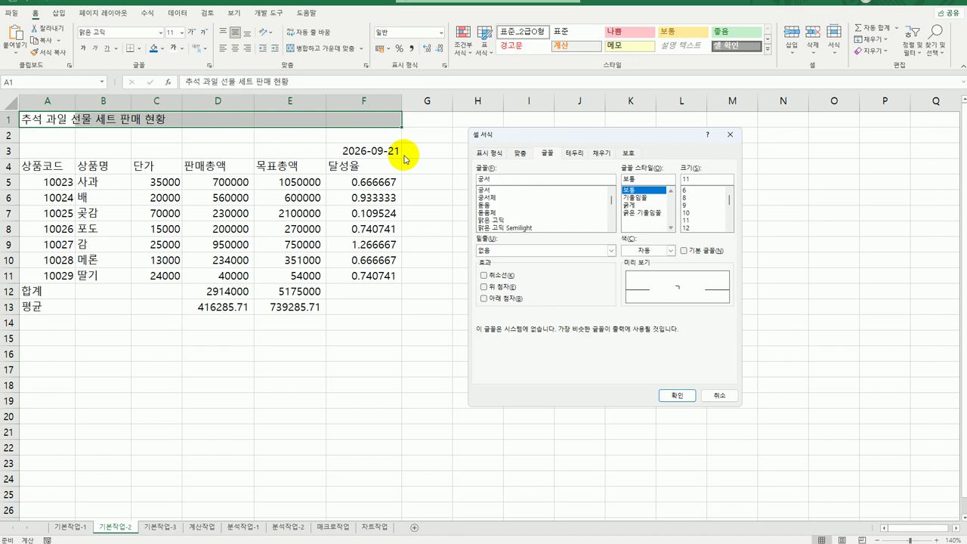
{"action": "left_click", "coordinate": [491, 199]}
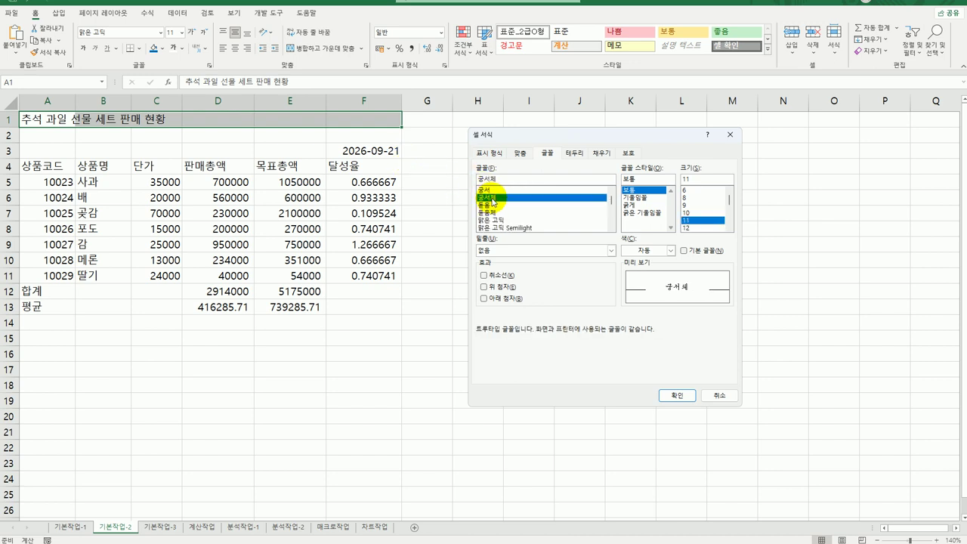
{"action": "left_click", "coordinate": [729, 228]}
{"action": "left_click", "coordinate": [719, 228]}
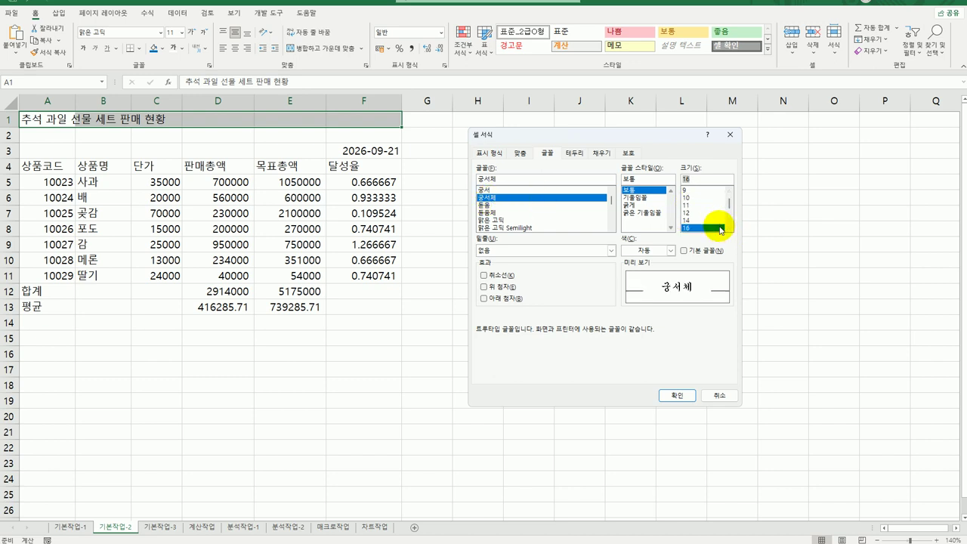
{"action": "left_click", "coordinate": [658, 205]}
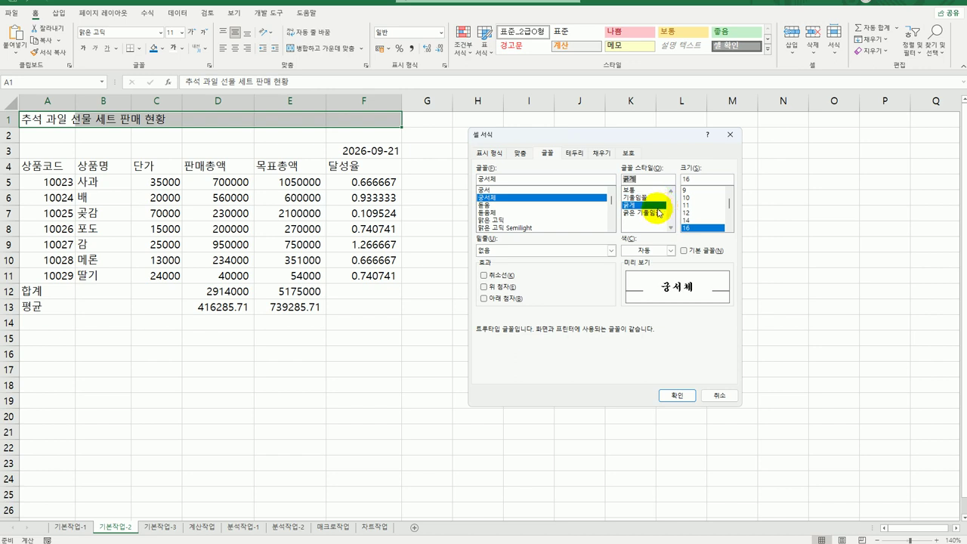
{"action": "left_click", "coordinate": [678, 395]}
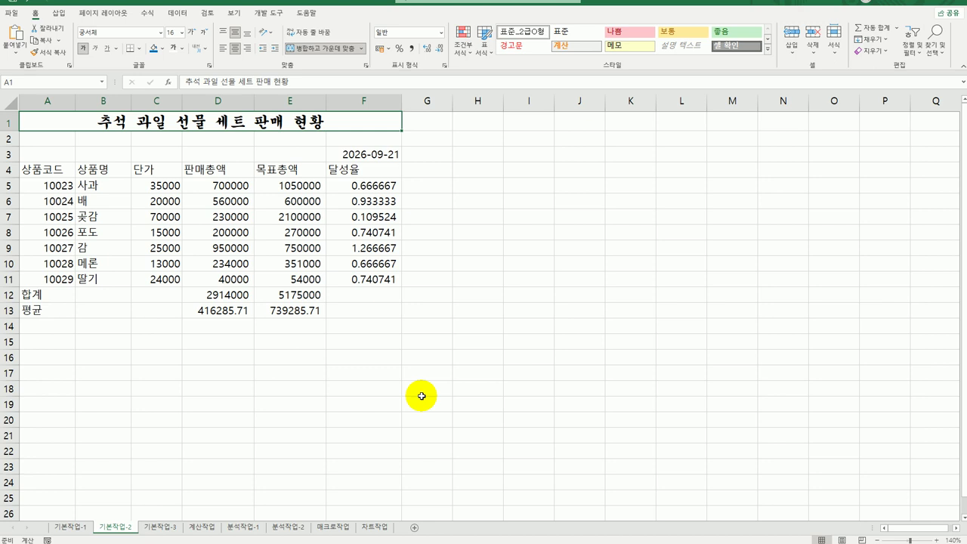
Insert the special character ◆ in front of the title text in cell A1
{"action": "double_click", "coordinate": [95, 121]}
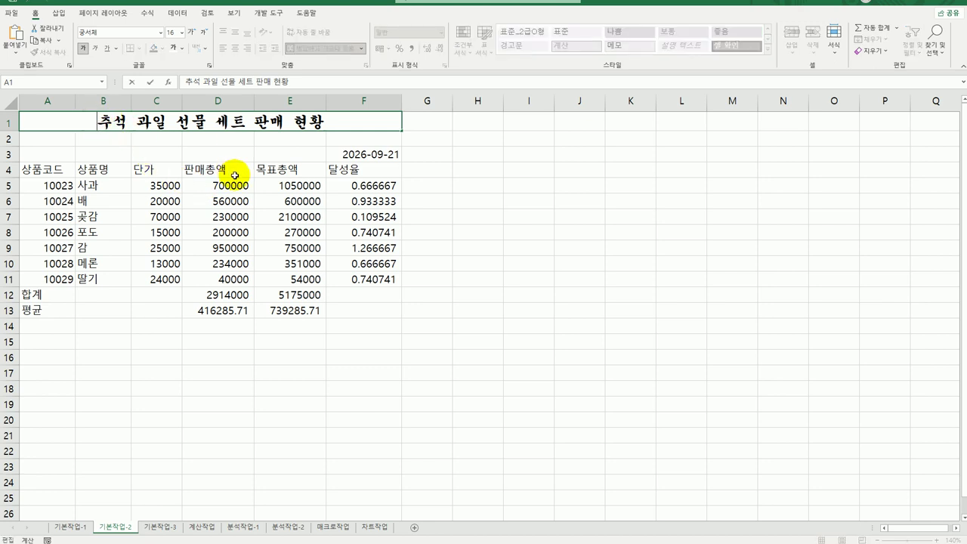
{"action": "type", "text": "ㅁ"}
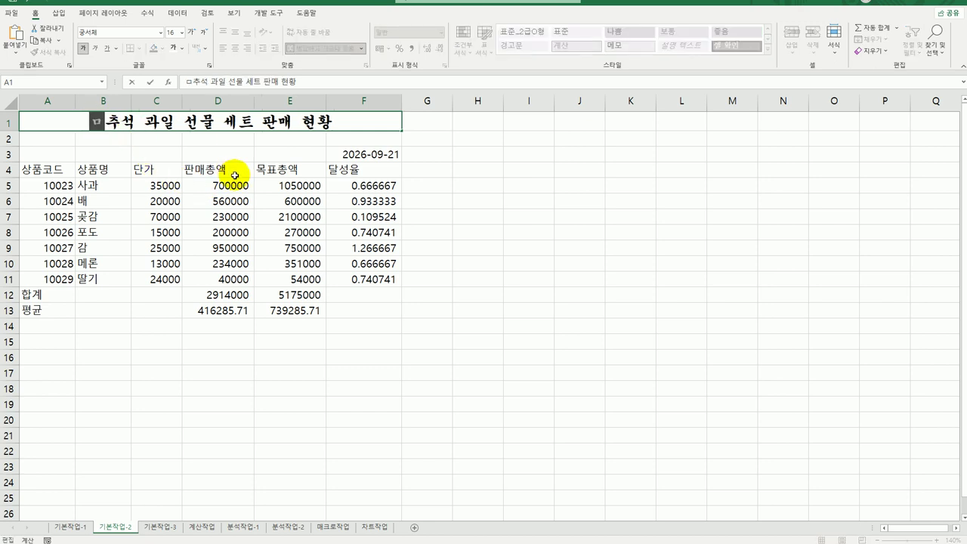
{"action": "key", "text": "Hangul_Hanja"}
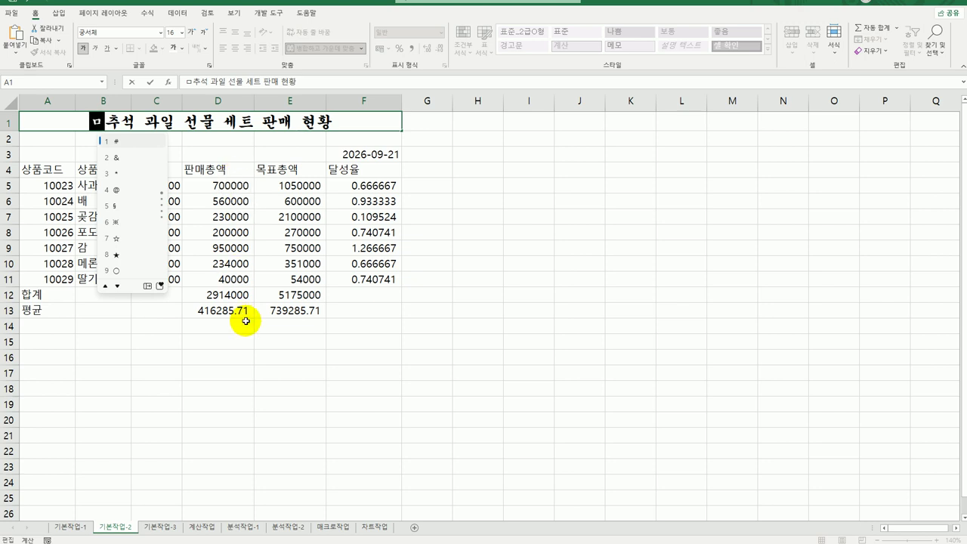
{"action": "left_click", "coordinate": [160, 286]}
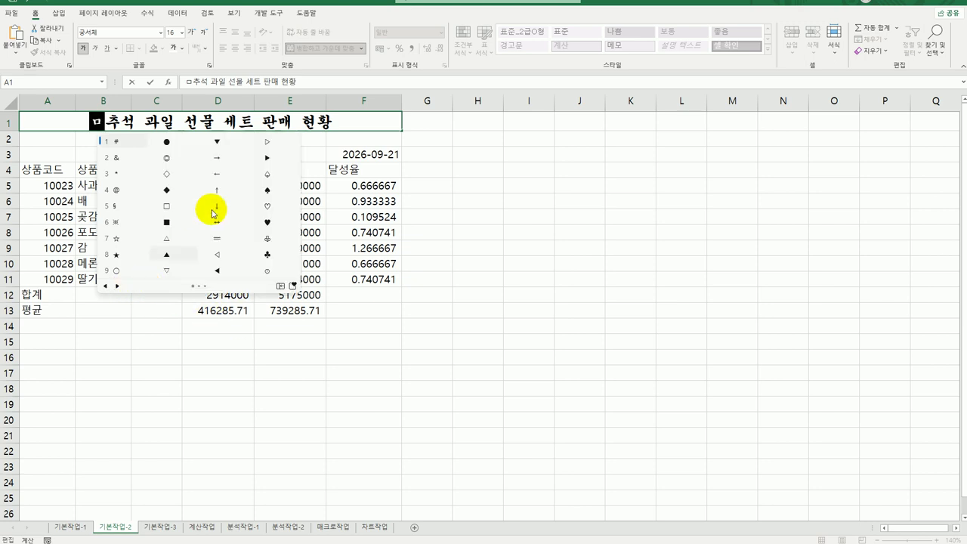
{"action": "left_click", "coordinate": [166, 190]}
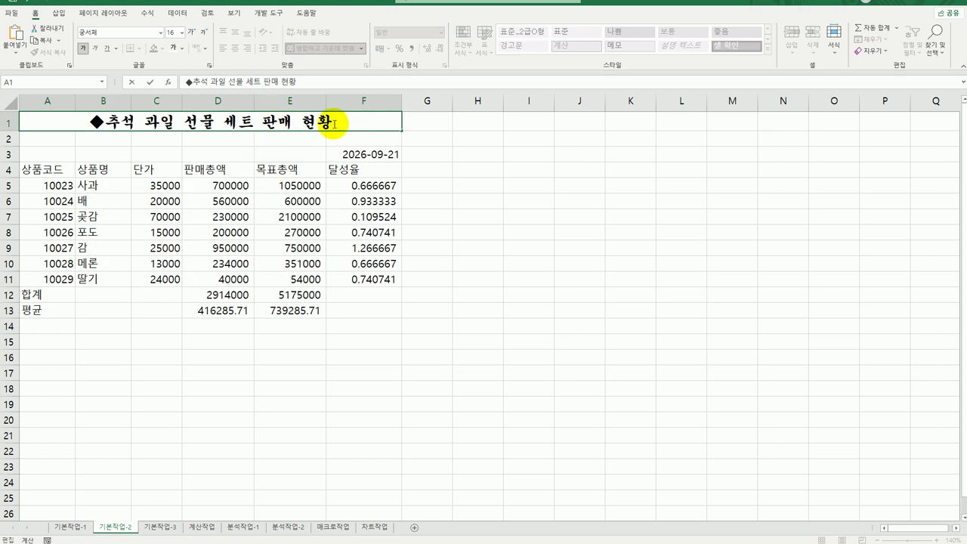
Insert the special character ◆ at the end of the title text in A1 and commit the cell
{"action": "type", "text": "ㅁ"}
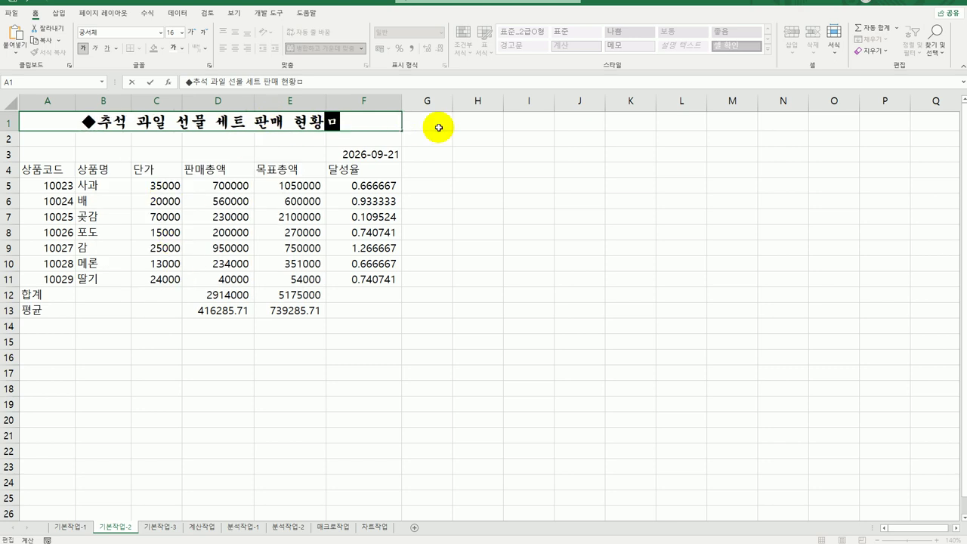
{"action": "key", "text": "Hangul_Hanja"}
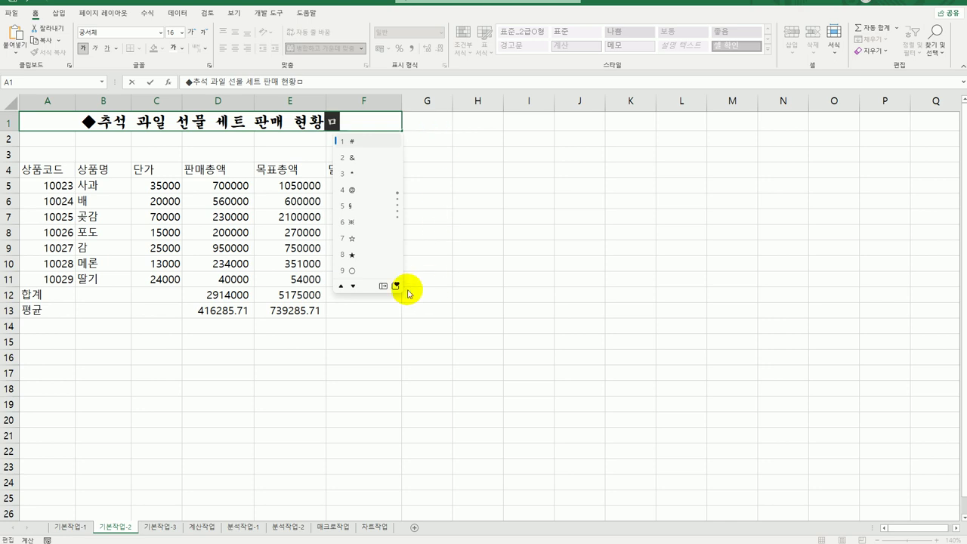
{"action": "left_click", "coordinate": [394, 285]}
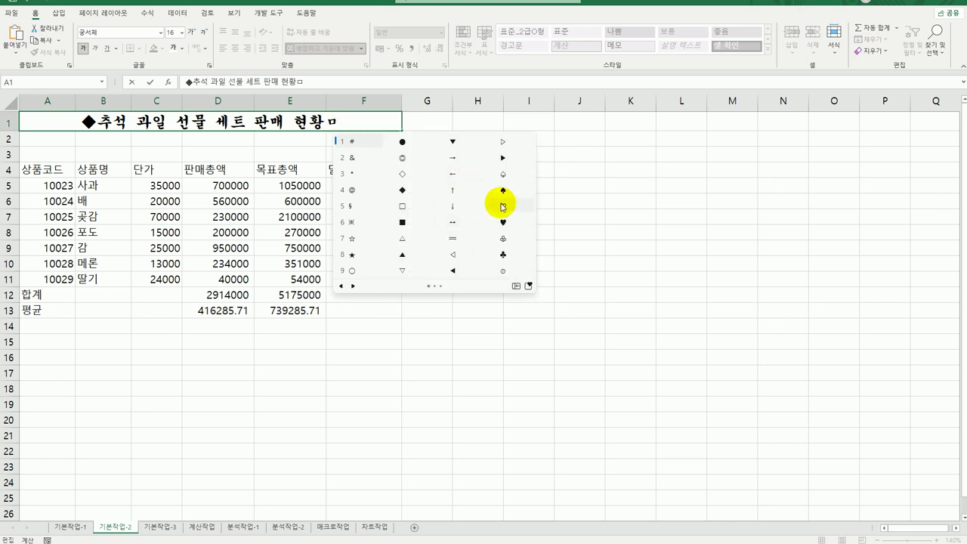
{"action": "key", "text": "Escape"}
{"action": "left_click", "coordinate": [439, 376]}
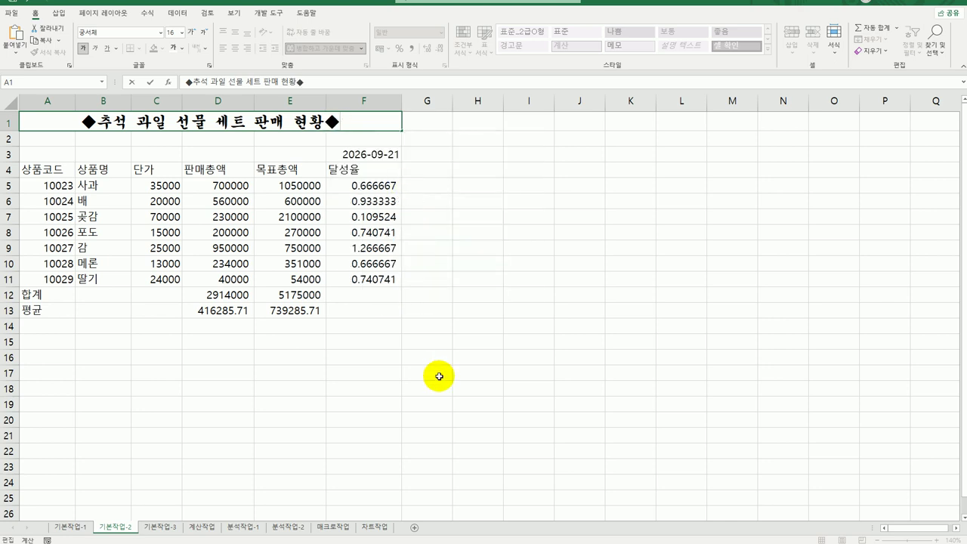
{"action": "left_click", "coordinate": [439, 375]}
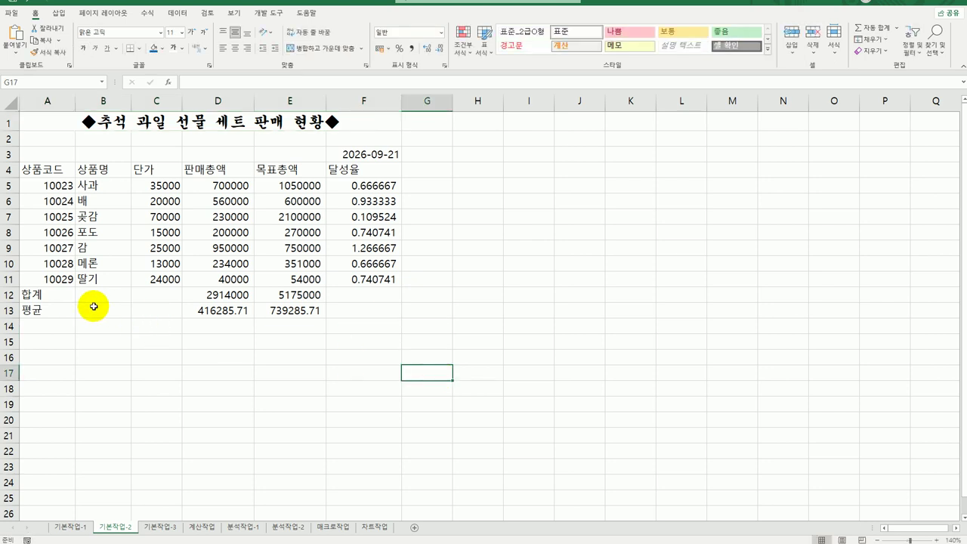
Merge and center the 합계 cells A12:C12 and the 평균 cells A13:C13 as separate ranges
{"action": "left_click_drag", "start_coordinate": [40, 301], "coordinate": [141, 301]}
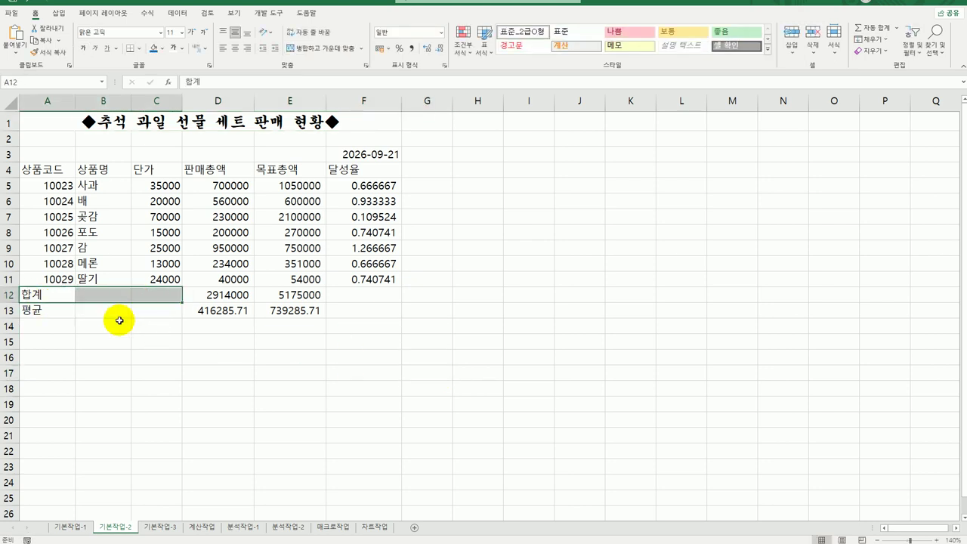
{"action": "left_click_drag", "start_coordinate": [52, 313], "coordinate": [143, 309]}
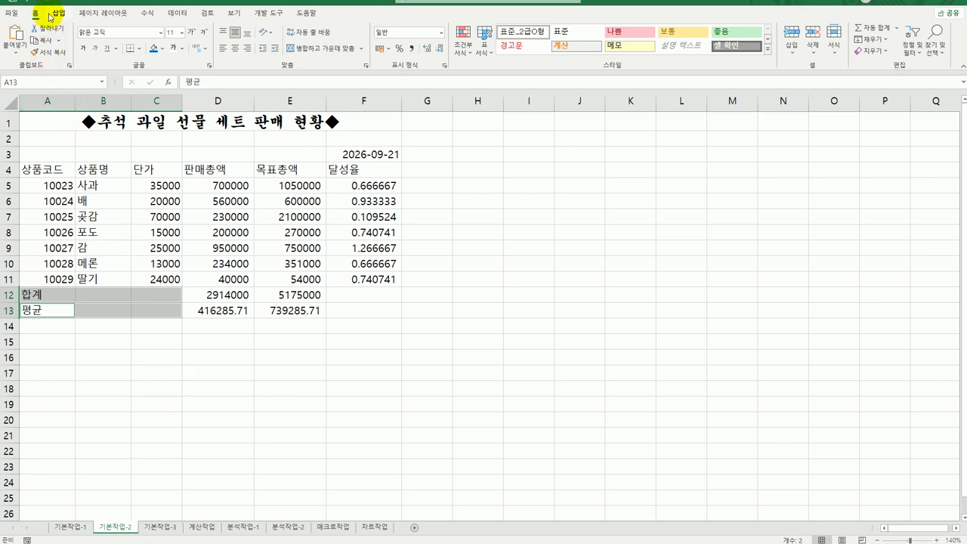
{"action": "left_click", "coordinate": [313, 50]}
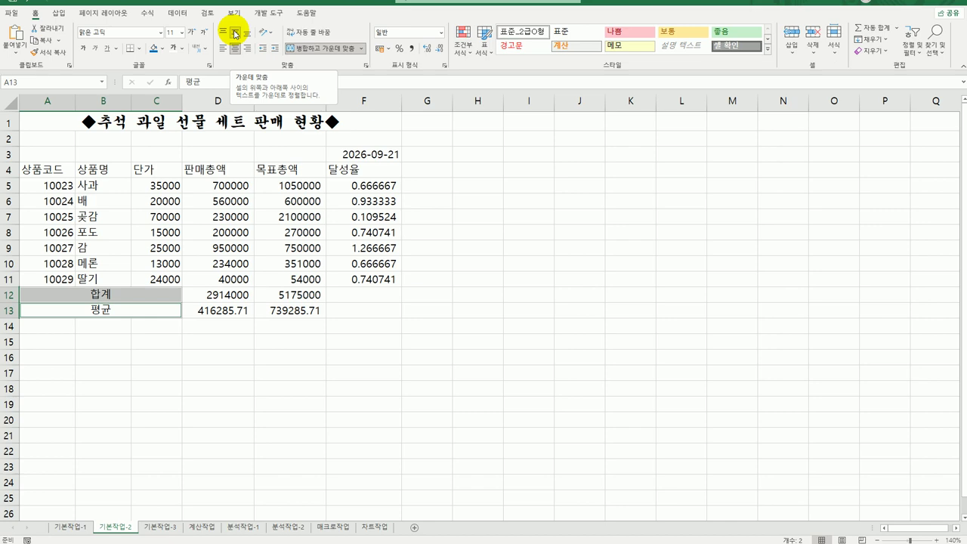
{"action": "left_click", "coordinate": [235, 34]}
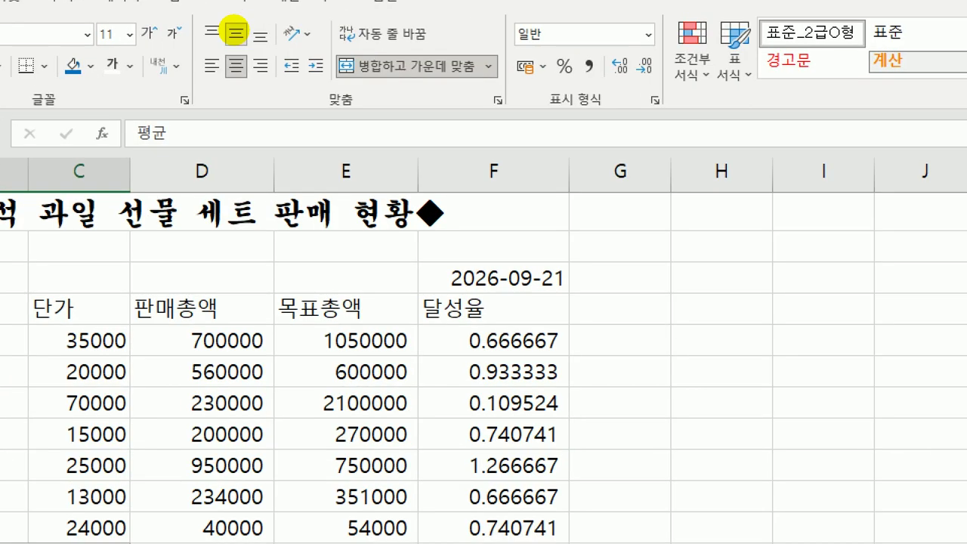
{"action": "mouse_move", "coordinate": [245, 79]}
{"action": "left_mouse_down"}
{"action": "mouse_move", "coordinate": [222, 28]}
{"action": "mouse_move", "coordinate": [242, 22]}
{"action": "mouse_move", "coordinate": [249, 87]}
{"action": "left_mouse_up"}
{"action": "left_click_drag", "start_coordinate": [332, 54], "coordinate": [461, 85]}
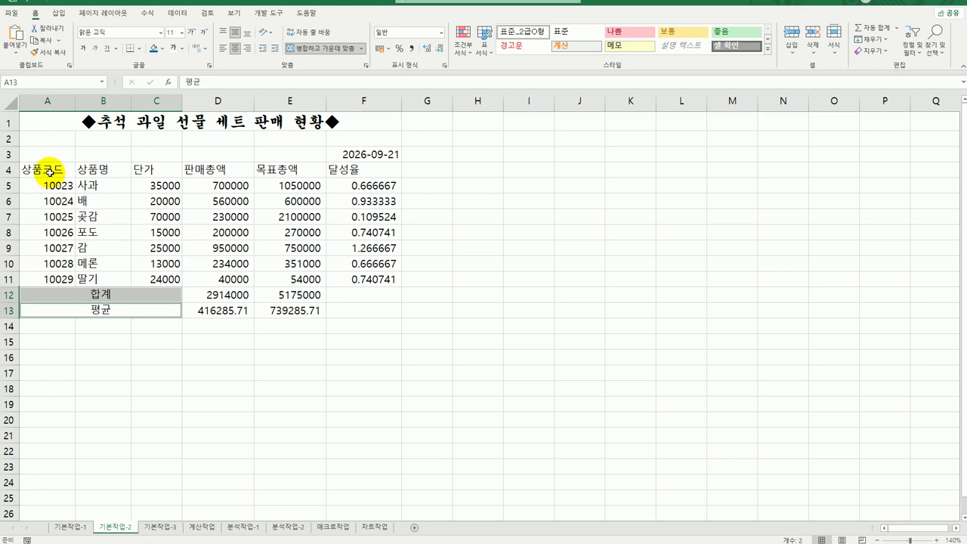
Copy the 상품코드 and 상품명 range A4:B11 and paste it at A17 with rows and columns transposed (행/열 바꿈)
{"action": "left_click_drag", "start_coordinate": [46, 169], "coordinate": [93, 273]}
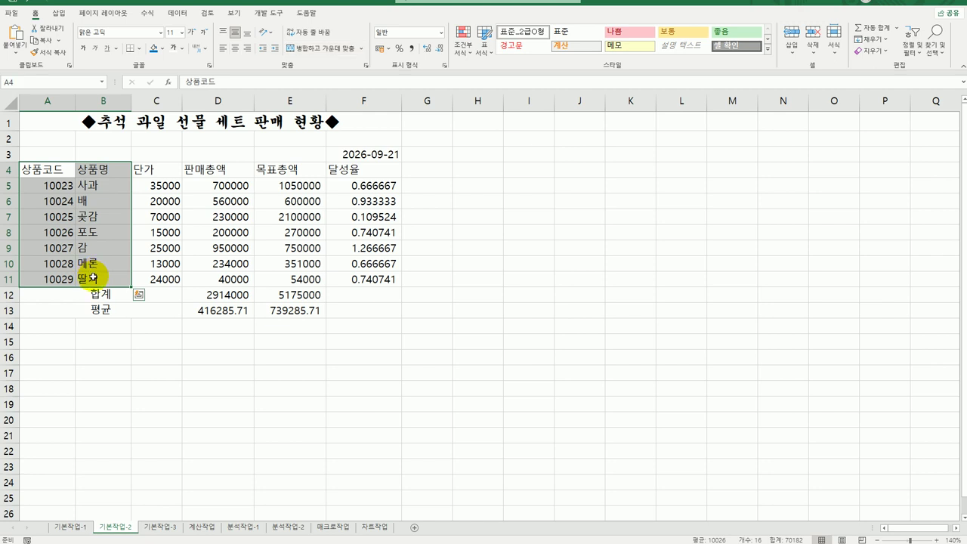
{"action": "key", "text": "ctrl+c"}
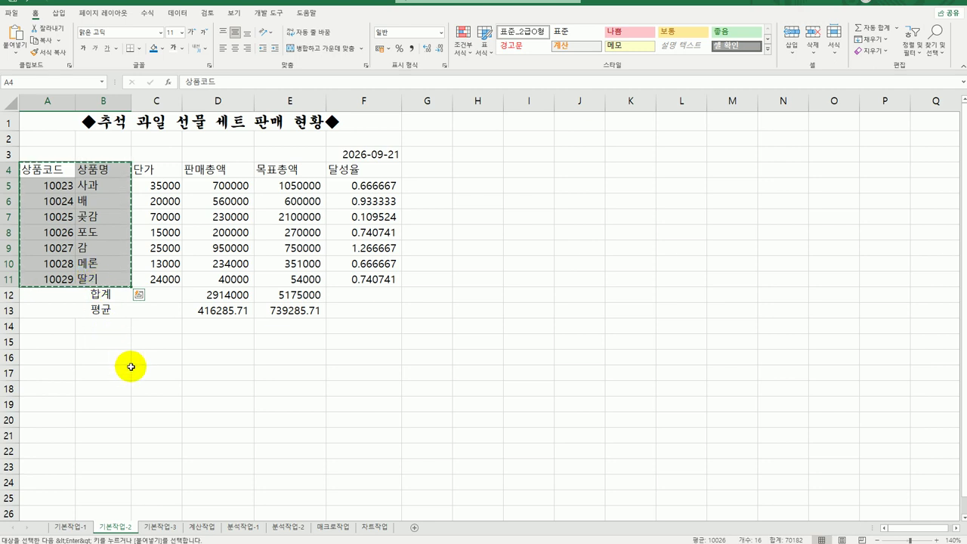
{"action": "left_click", "coordinate": [52, 373]}
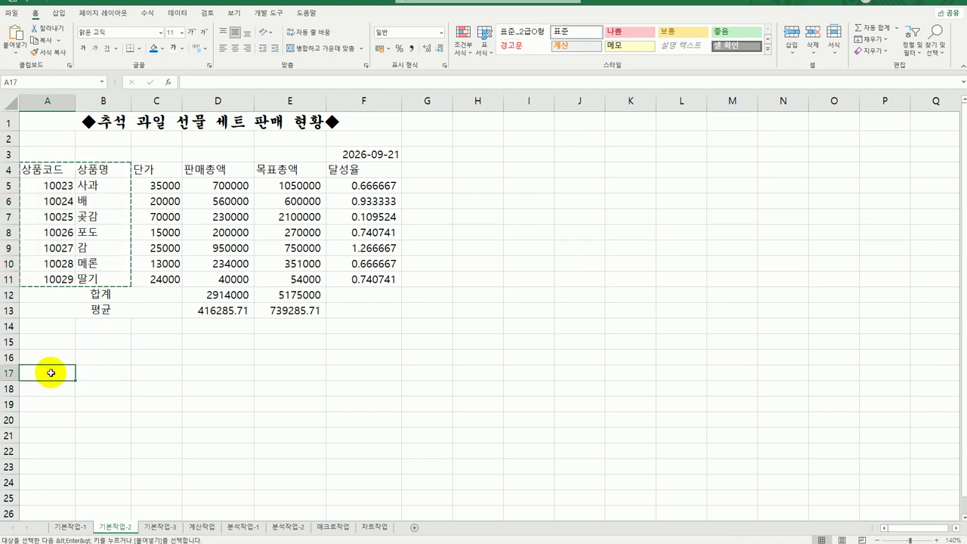
{"action": "scroll", "coordinate": [51, 370], "scroll_direction": "down", "scroll_amount": 2}
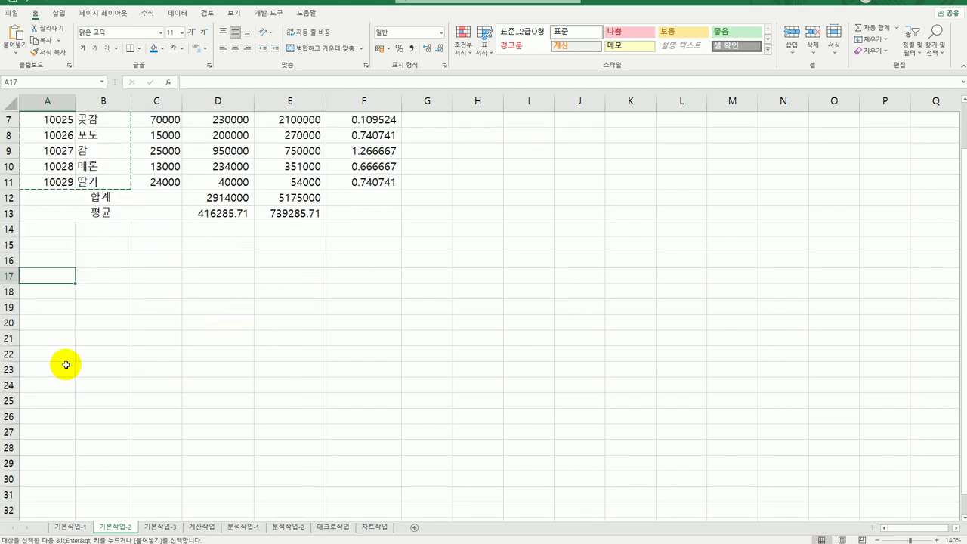
{"action": "right_click", "coordinate": [43, 289]}
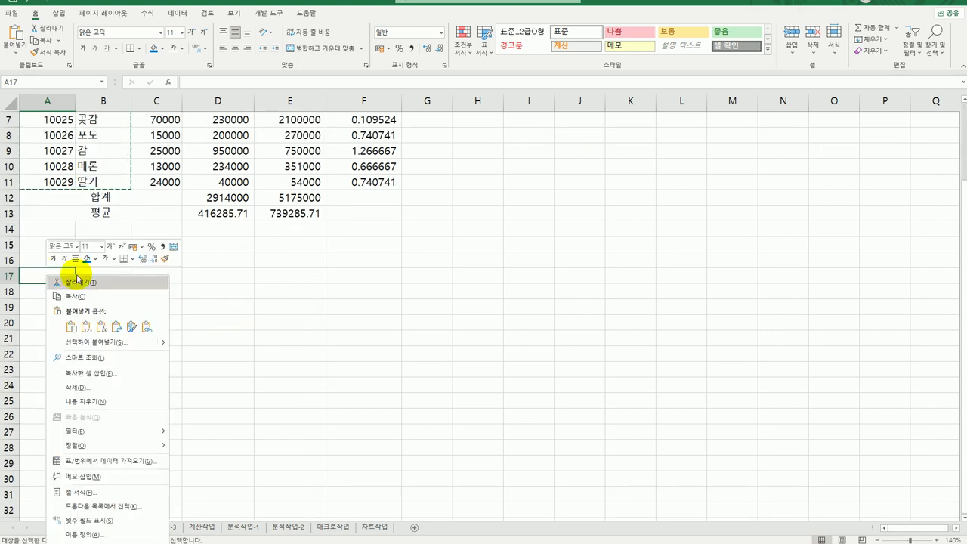
{"action": "left_click", "coordinate": [107, 346]}
{"action": "left_click_drag", "start_coordinate": [108, 246], "coordinate": [318, 229]}
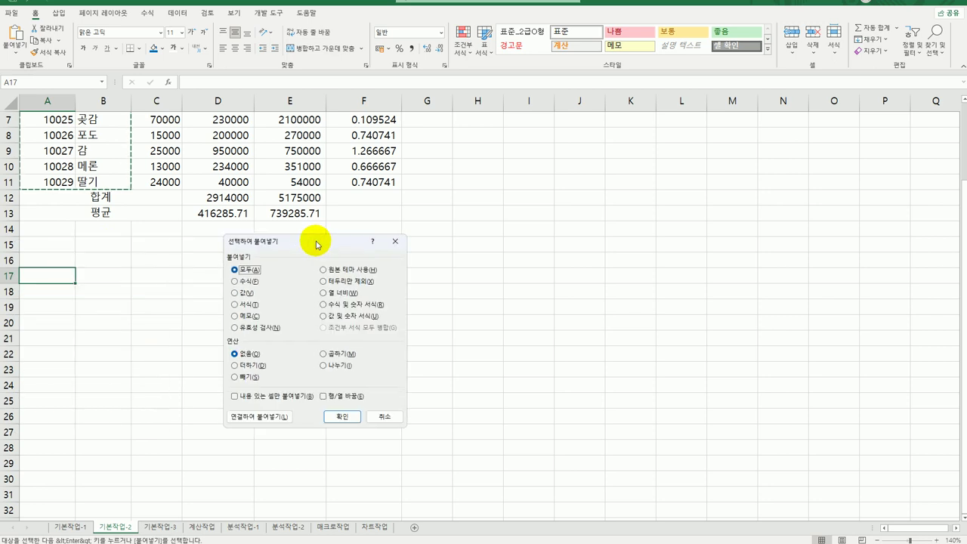
{"action": "left_click", "coordinate": [330, 397]}
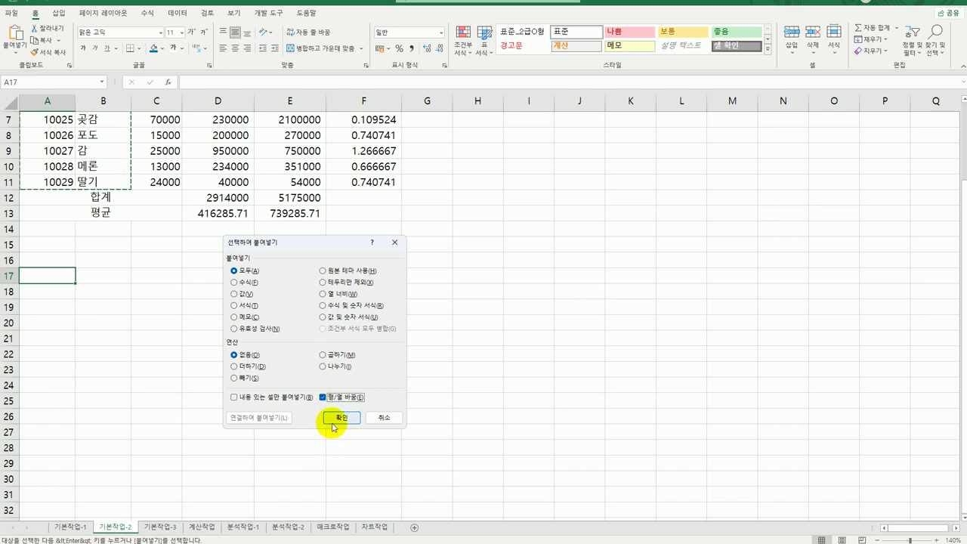
{"action": "left_click", "coordinate": [332, 417]}
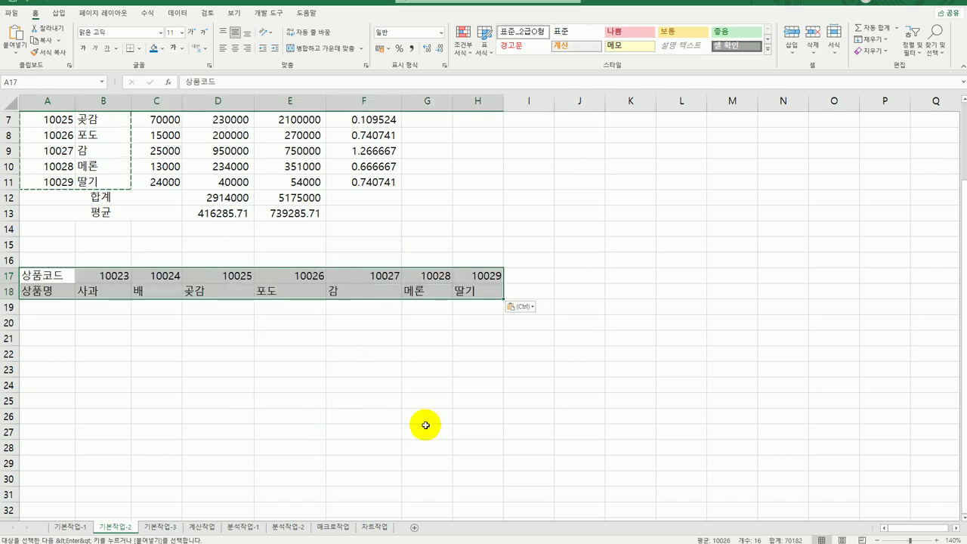
{"action": "left_click", "coordinate": [425, 427]}
{"action": "scroll", "coordinate": [425, 408], "scroll_direction": "up", "scroll_amount": 2}
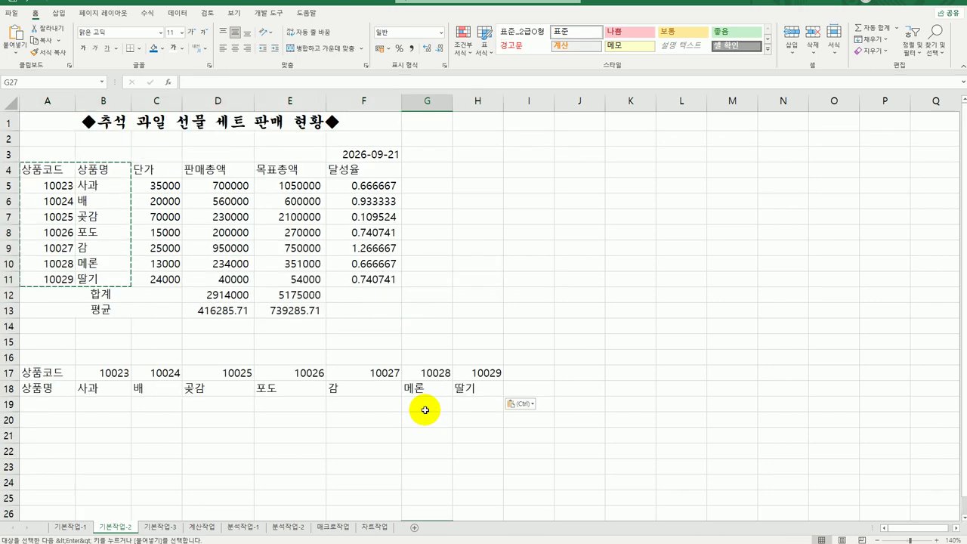
Format the 달성율 values in F5:F11 as percentages with two decimal places
{"action": "left_click_drag", "start_coordinate": [355, 186], "coordinate": [369, 276]}
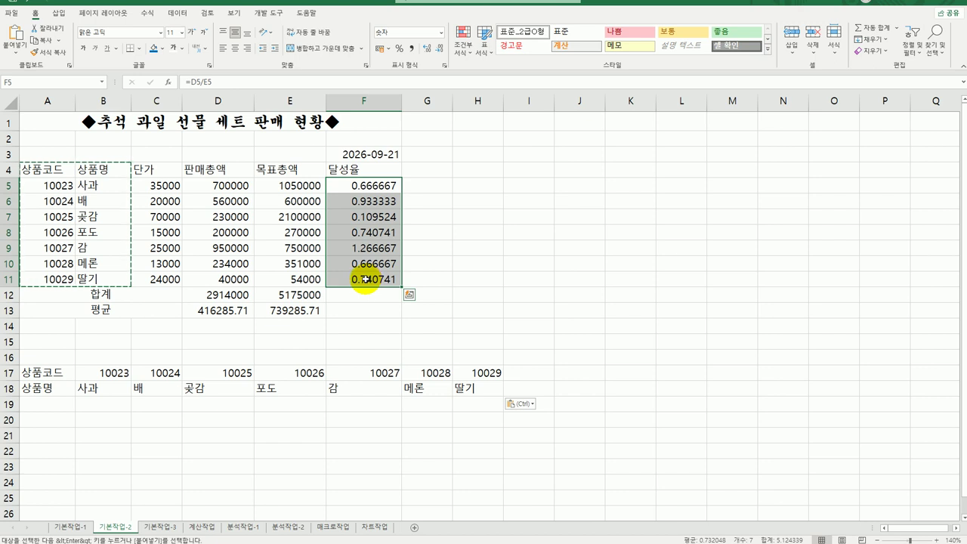
{"action": "left_click", "coordinate": [401, 50]}
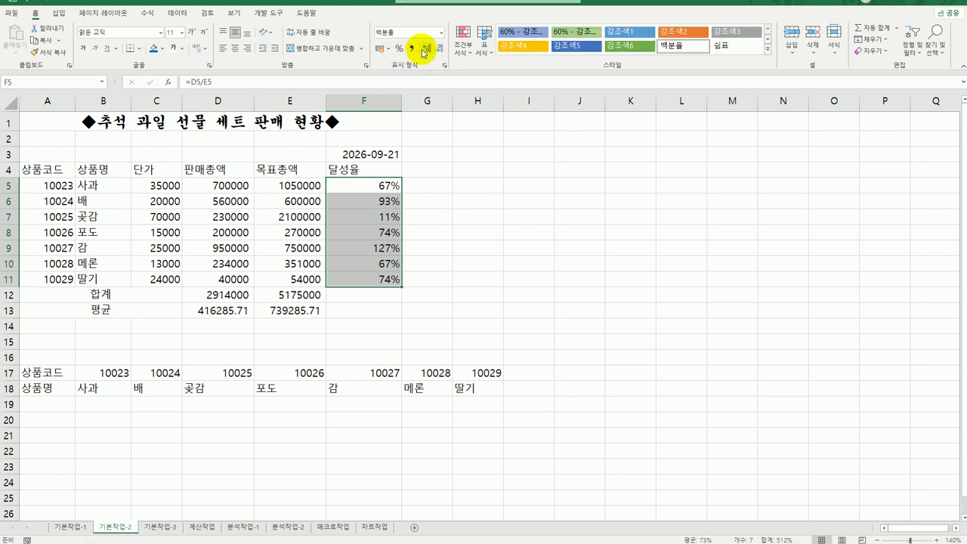
{"action": "left_click", "coordinate": [427, 50]}
{"action": "left_click", "coordinate": [427, 50]}
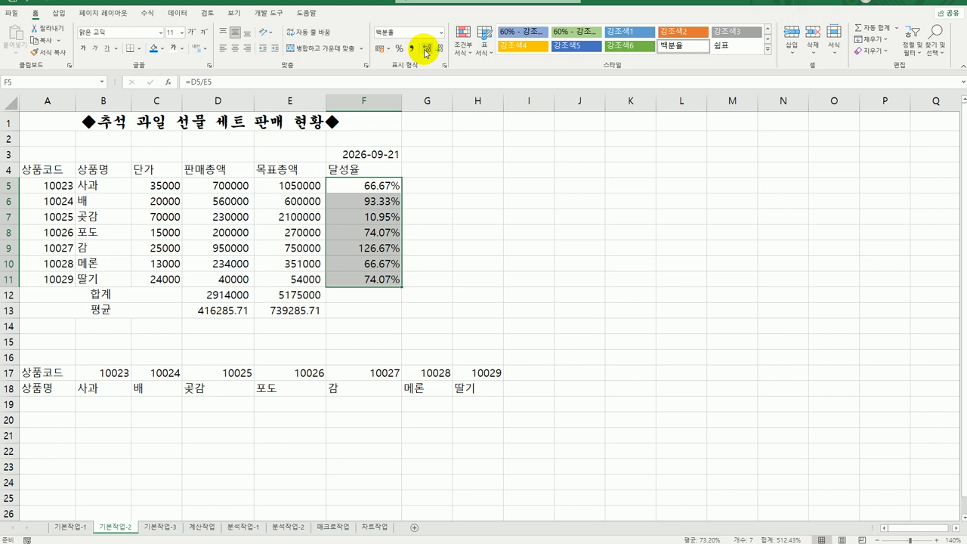
{"action": "right_click", "coordinate": [352, 188]}
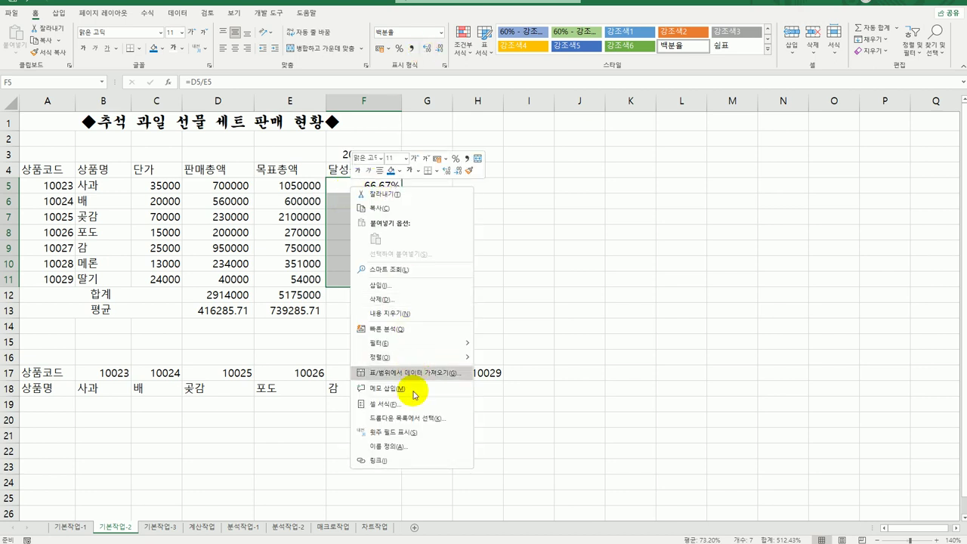
{"action": "left_click", "coordinate": [410, 403]}
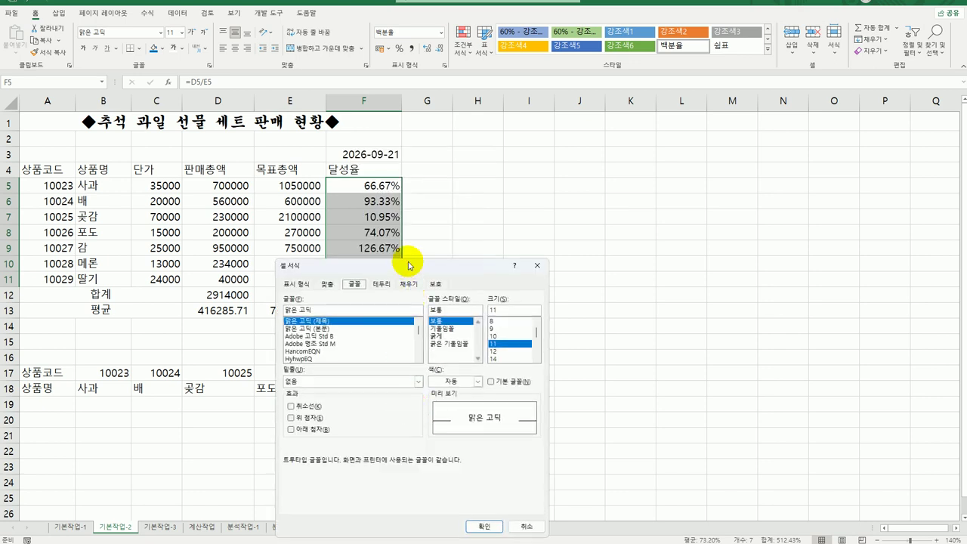
{"action": "left_click_drag", "start_coordinate": [408, 265], "coordinate": [581, 159]}
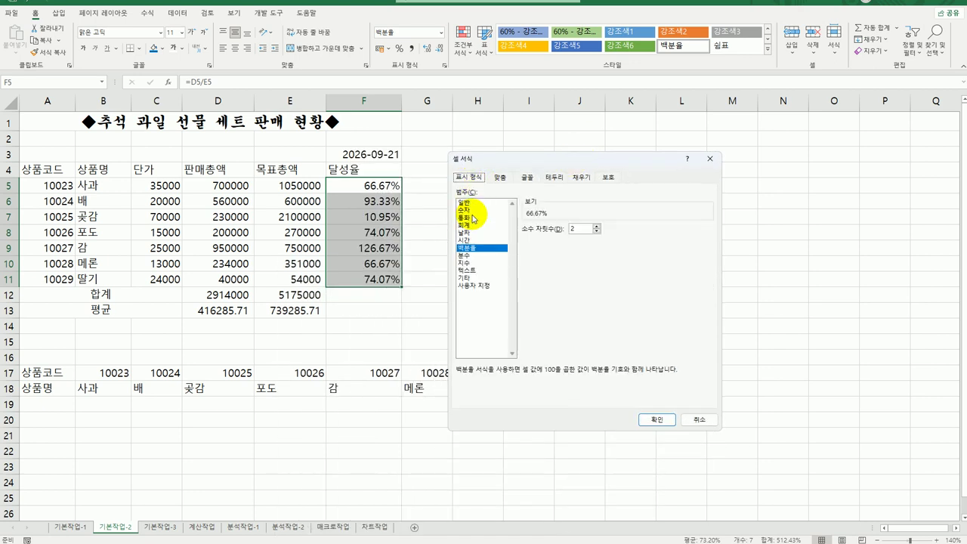
{"action": "double_click", "coordinate": [572, 229]}
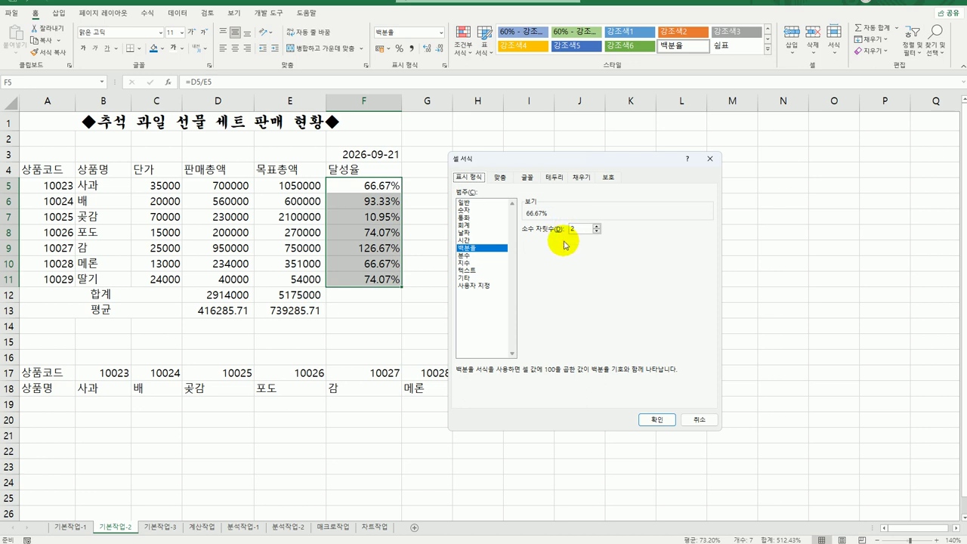
{"action": "left_click", "coordinate": [687, 419]}
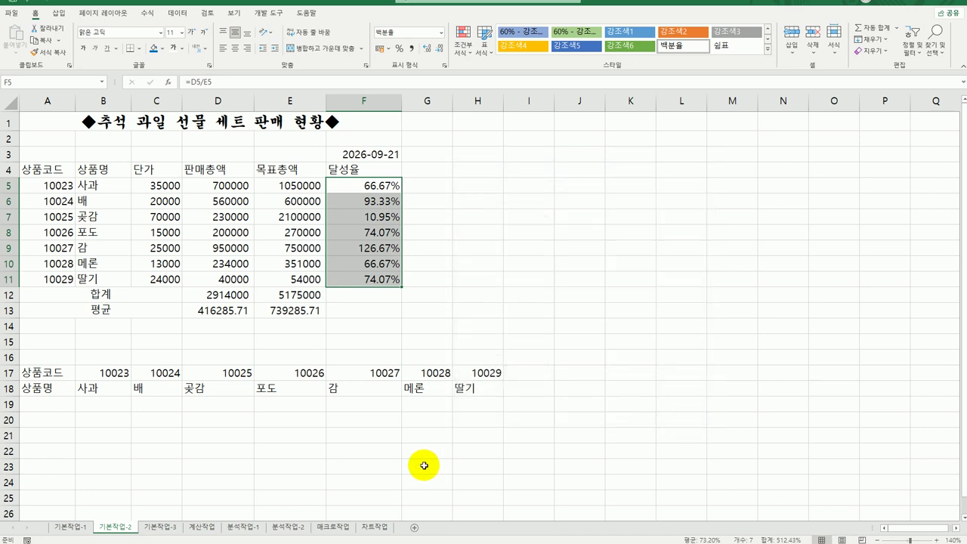
Apply the comma style (쉼표) to the amounts in C5:E11 and the 합계 and 평균 values in D12:E13
{"action": "left_click_drag", "start_coordinate": [161, 184], "coordinate": [287, 277]}
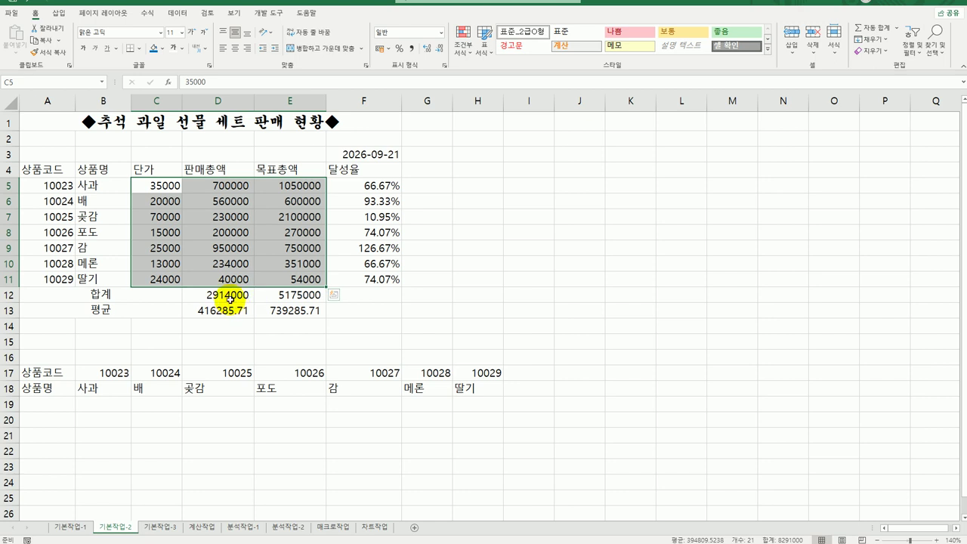
{"action": "left_click_drag", "start_coordinate": [230, 298], "coordinate": [286, 309]}
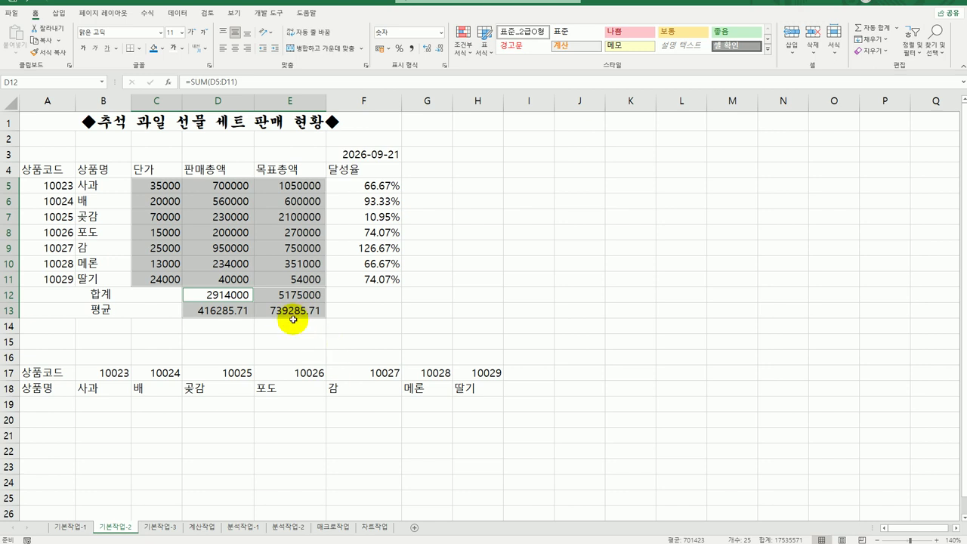
{"action": "left_click", "coordinate": [409, 49]}
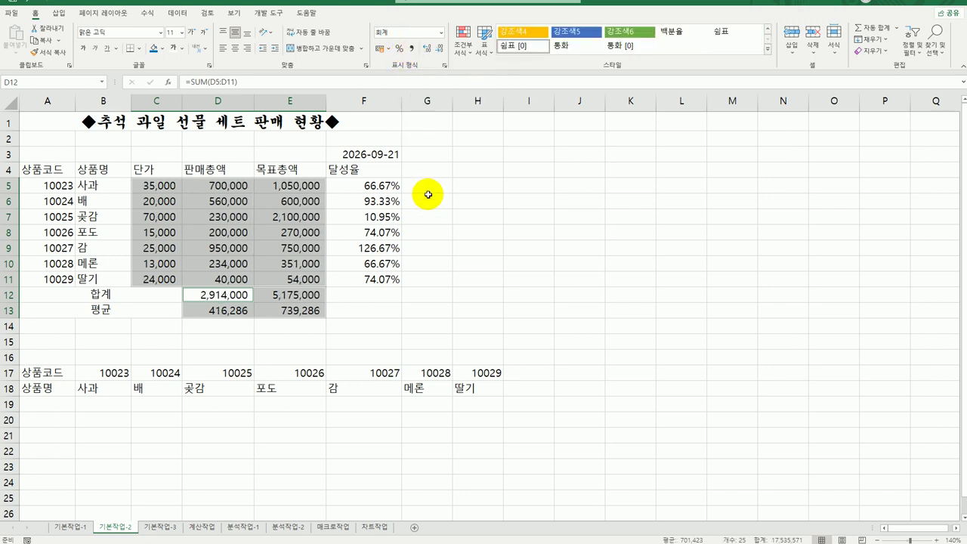
{"action": "left_click", "coordinate": [295, 316]}
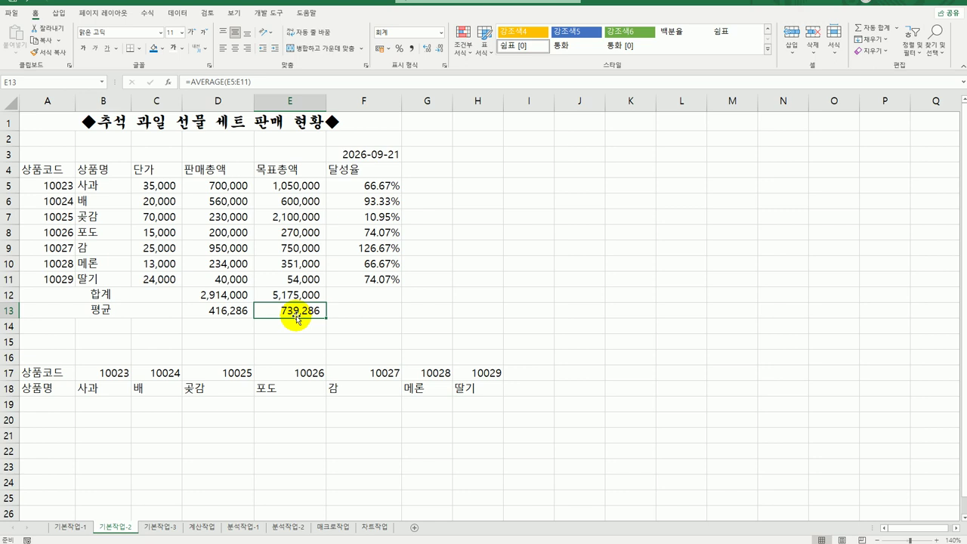
Apply all borders (모든 테두리) to the table range A4:F13
{"action": "left_click_drag", "start_coordinate": [72, 169], "coordinate": [373, 311]}
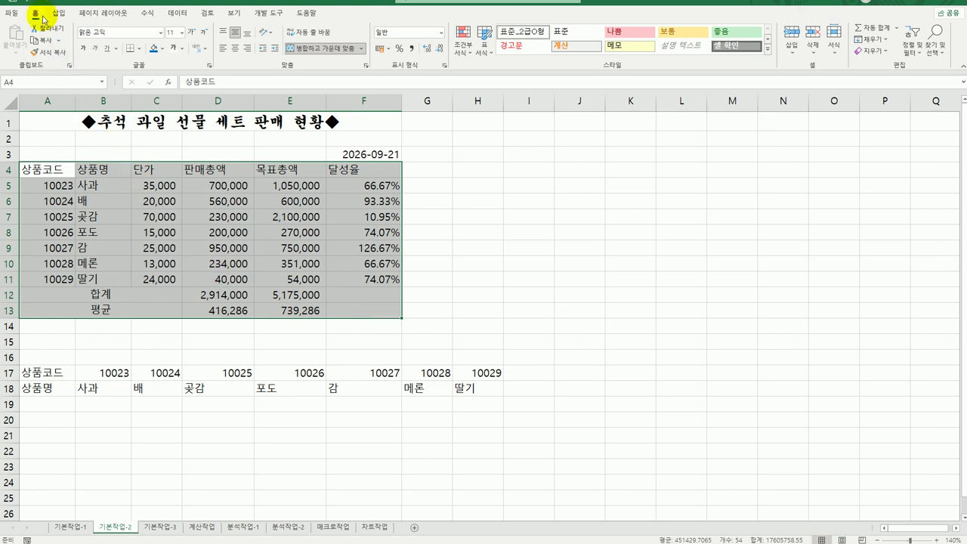
{"action": "left_click", "coordinate": [139, 47]}
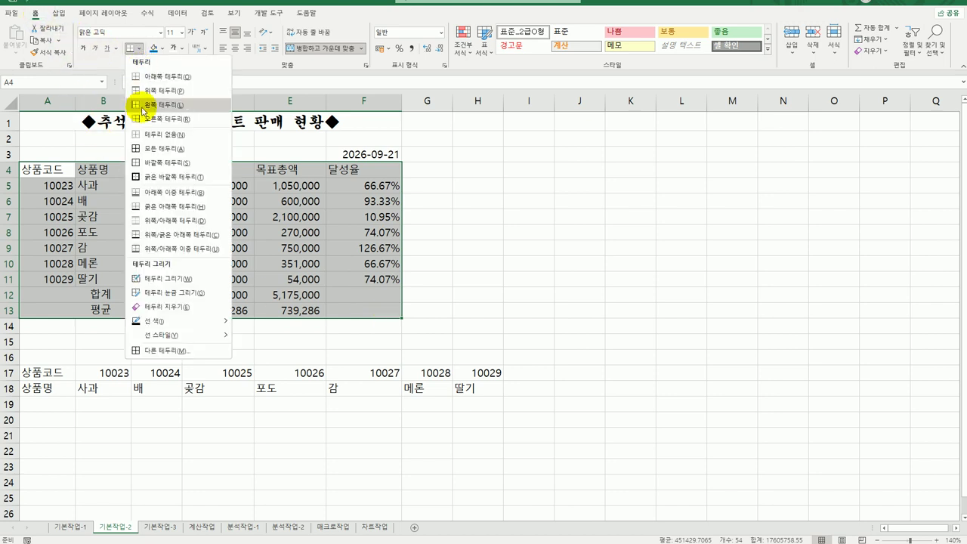
{"action": "left_click", "coordinate": [158, 149]}
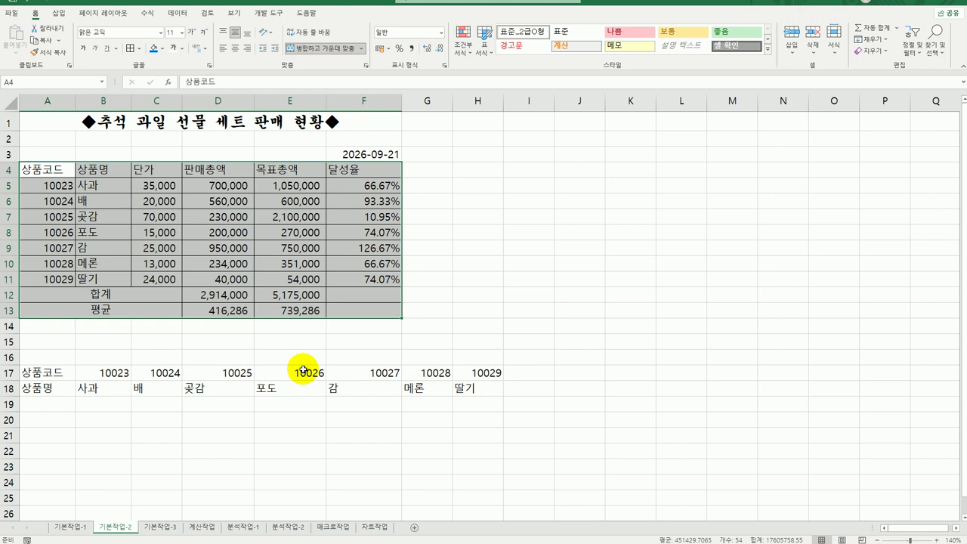
Add a rising diagonal border line to each of the empty 달성율 cells F12:F13
{"action": "left_click_drag", "start_coordinate": [367, 293], "coordinate": [364, 305]}
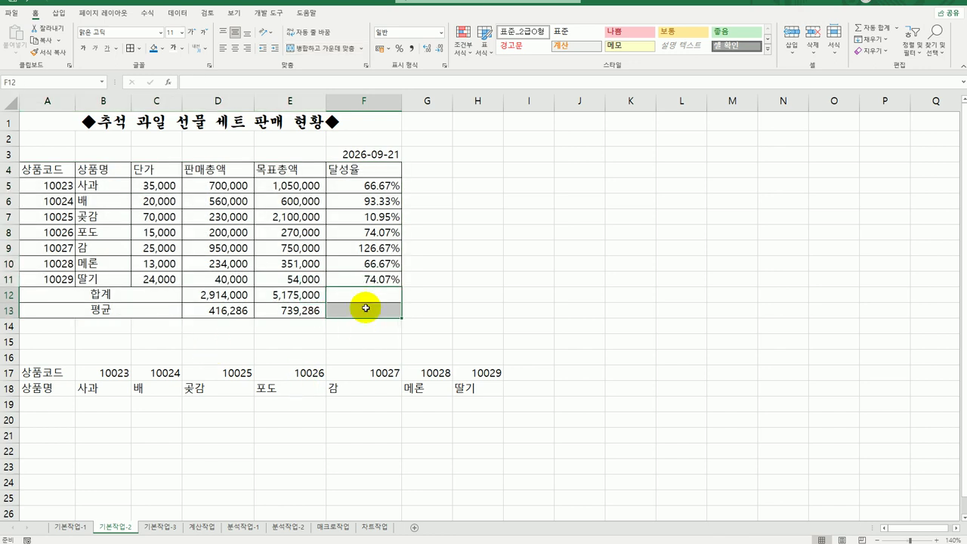
{"action": "right_click", "coordinate": [363, 297]}
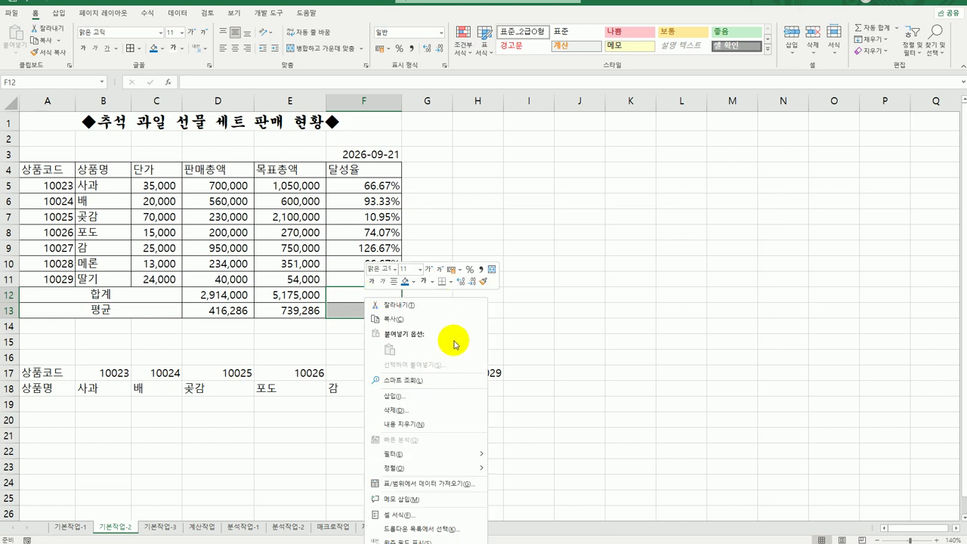
{"action": "left_click", "coordinate": [427, 517]}
{"action": "left_click_drag", "start_coordinate": [400, 378], "coordinate": [539, 200]}
{"action": "left_click", "coordinate": [538, 217]}
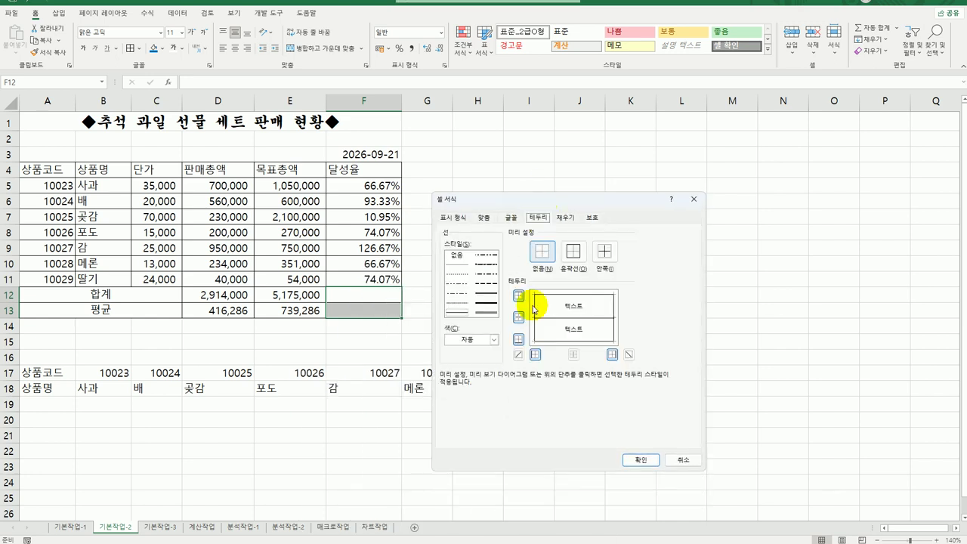
{"action": "left_click", "coordinate": [519, 355]}
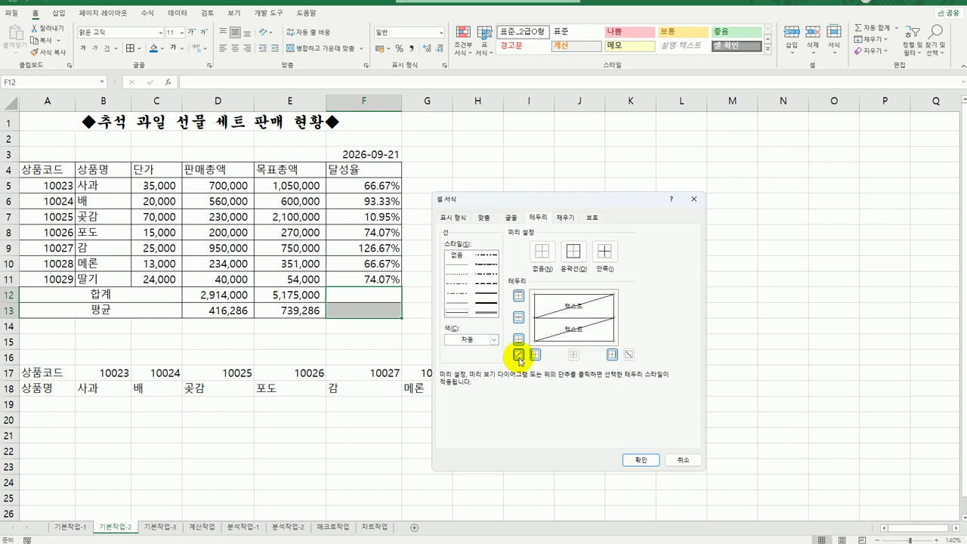
{"action": "left_click", "coordinate": [631, 458]}
{"action": "left_click", "coordinate": [602, 437]}
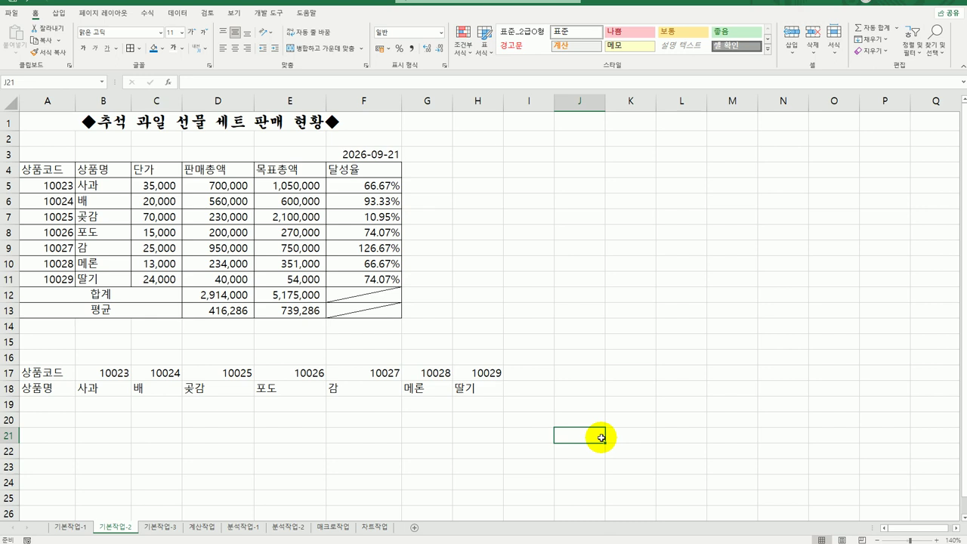
Switch to sheet 기본작업-3 and auto-fit the widths of the date columns E through G
{"action": "left_click", "coordinate": [160, 526]}
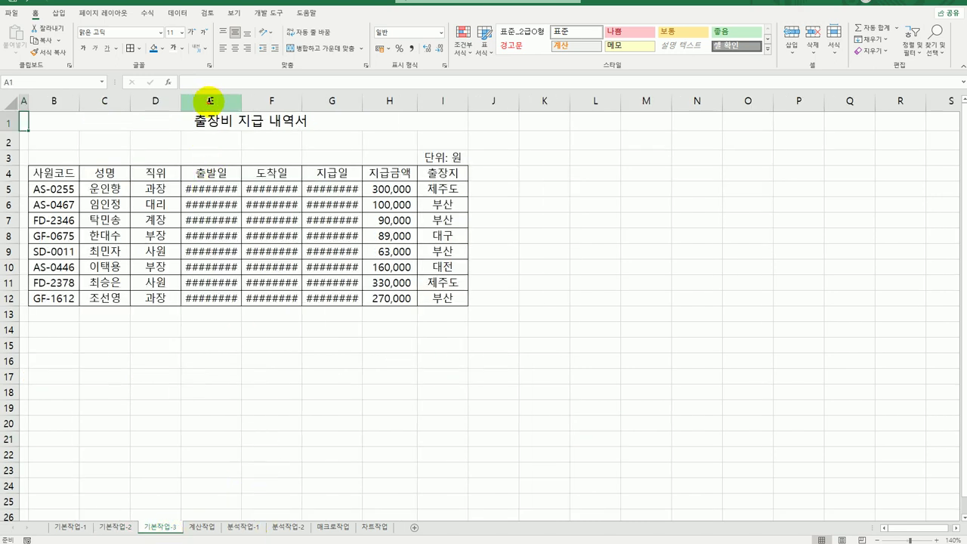
{"action": "left_click_drag", "start_coordinate": [208, 101], "coordinate": [373, 102]}
{"action": "double_click", "coordinate": [363, 99]}
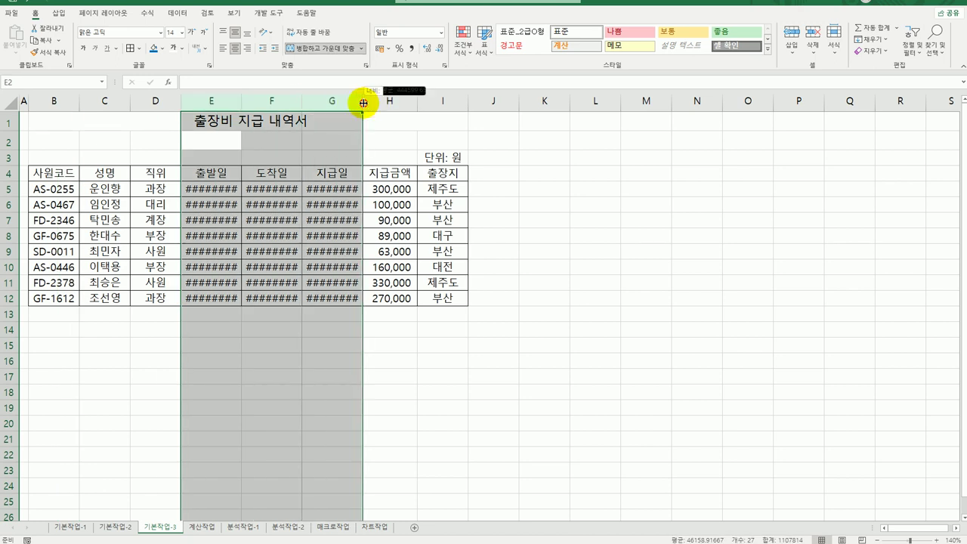
{"action": "left_click", "coordinate": [549, 343]}
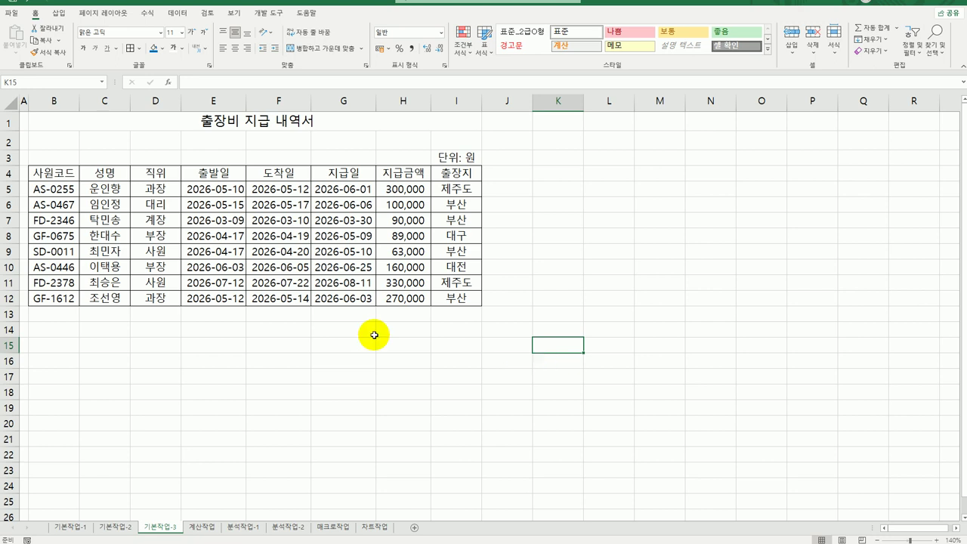
Copy the 직위 heading with its 과장 value from D4:D5 into the criteria area starting at B15
{"action": "left_click", "coordinate": [58, 344]}
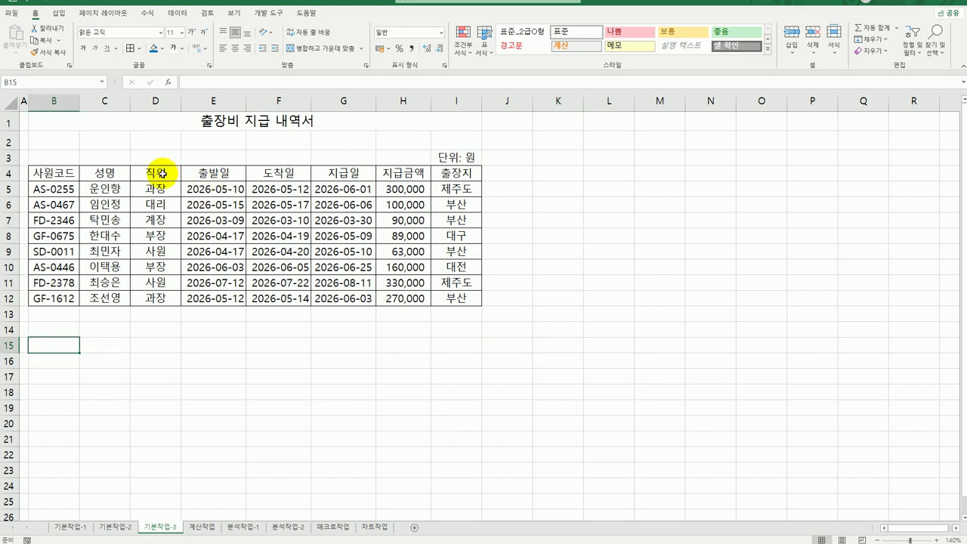
{"action": "left_click_drag", "start_coordinate": [157, 172], "coordinate": [158, 187]}
{"action": "key", "text": "ctrl+c"}
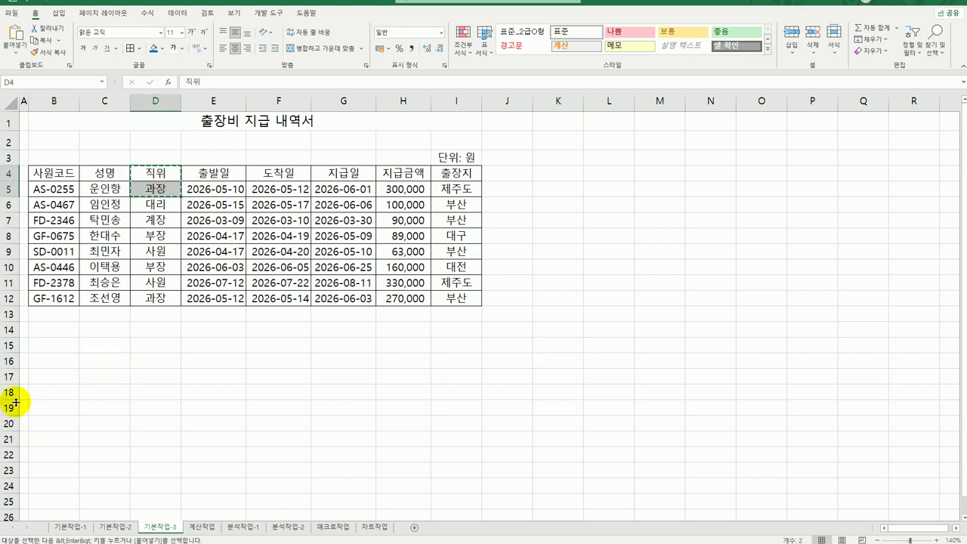
{"action": "left_click", "coordinate": [53, 348]}
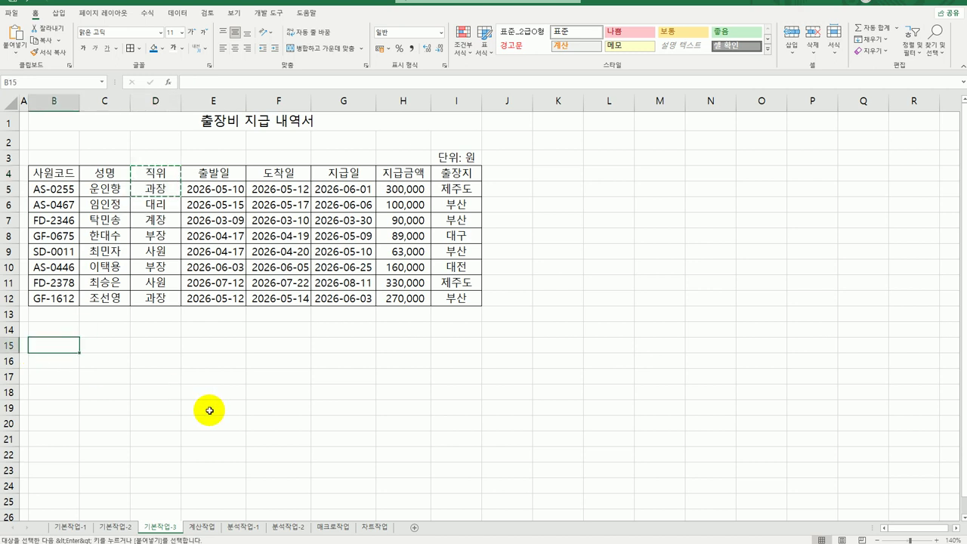
{"action": "key", "text": "ctrl+v"}
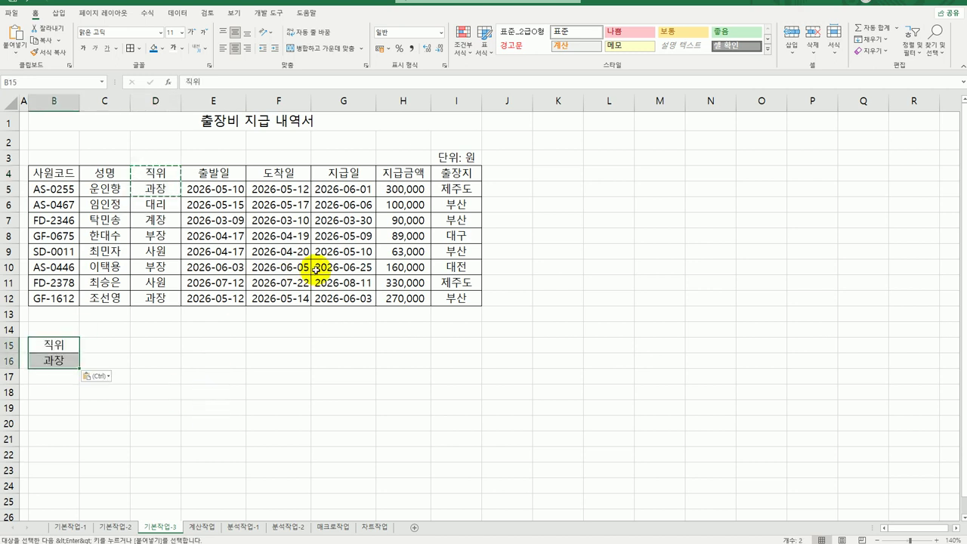
Copy the 지급금액 heading from H4 to C15 as the second criteria heading
{"action": "left_click", "coordinate": [389, 175]}
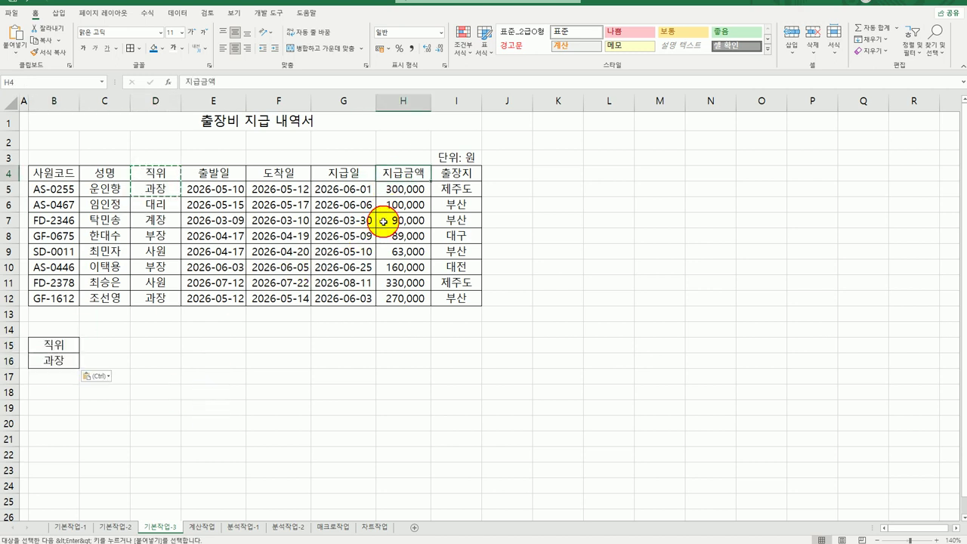
{"action": "key", "text": "ctrl+c"}
{"action": "left_click", "coordinate": [129, 348]}
{"action": "key", "text": "ctrl+v"}
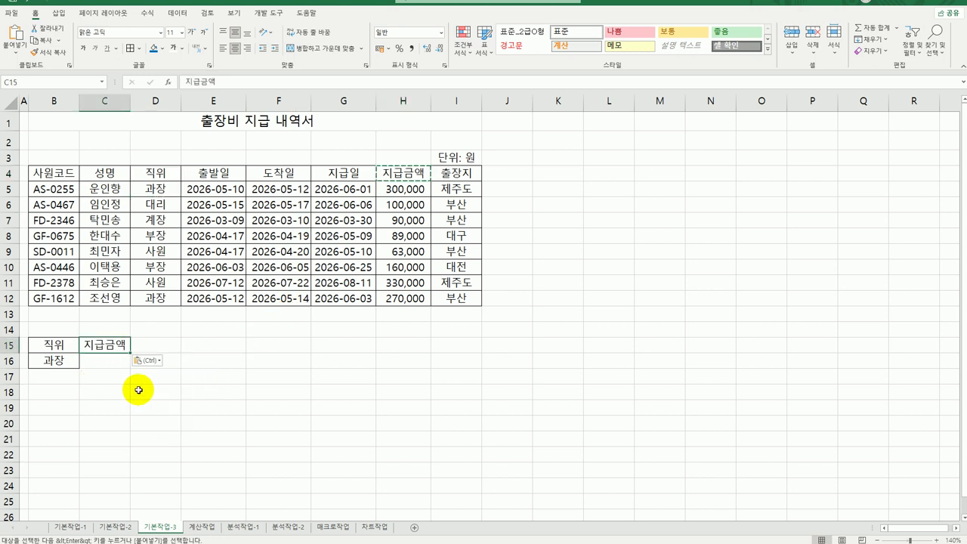
Enter the condition >=300000 for 지급금액 in C17, leaving C16 blank so it forms an OR condition
{"action": "left_click", "coordinate": [104, 361]}
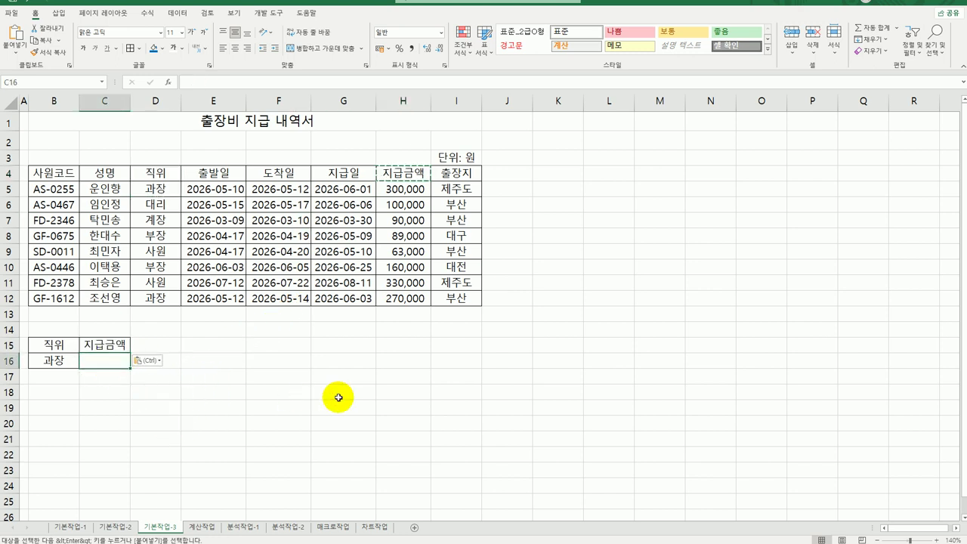
{"action": "key", "text": "Return"}
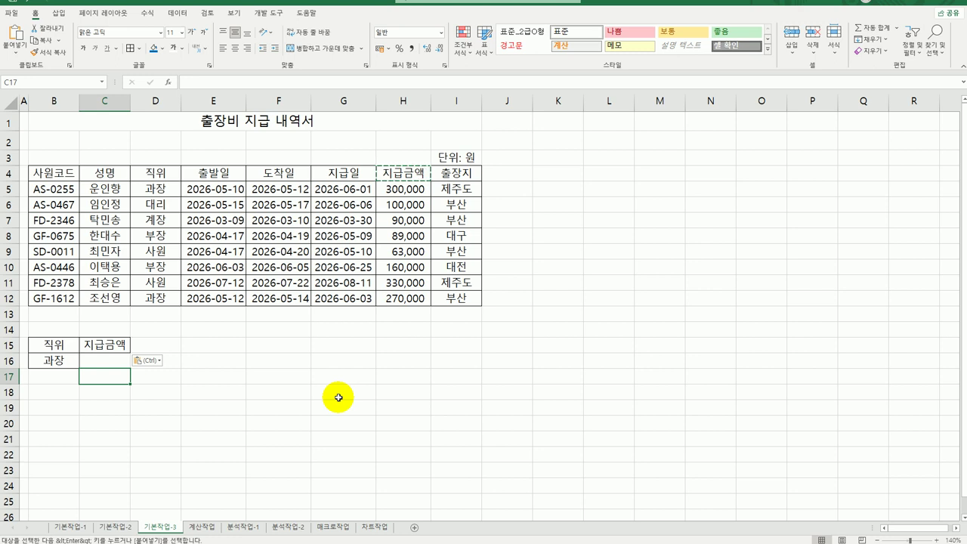
{"action": "type", "text": ">="}
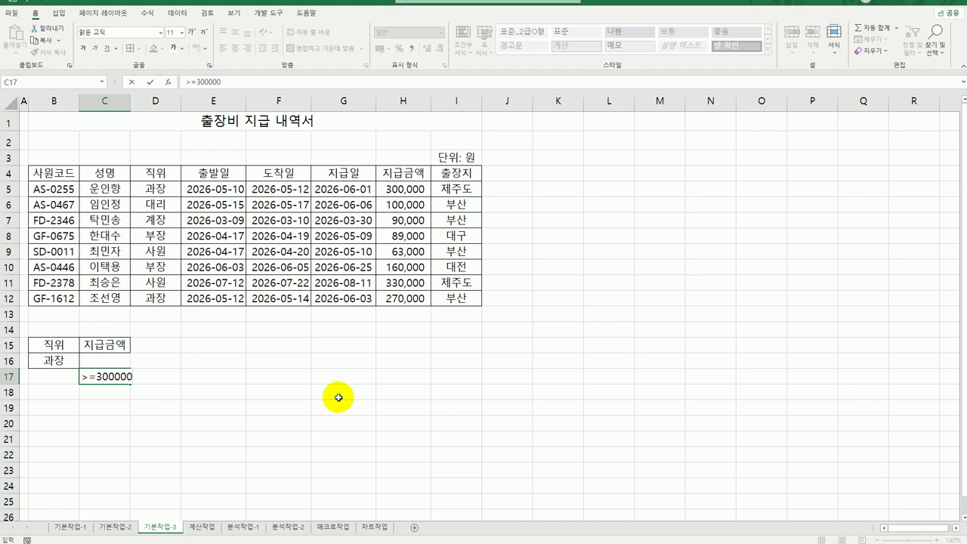
{"action": "type", "text": "300000"}
{"action": "key", "text": "Return"}
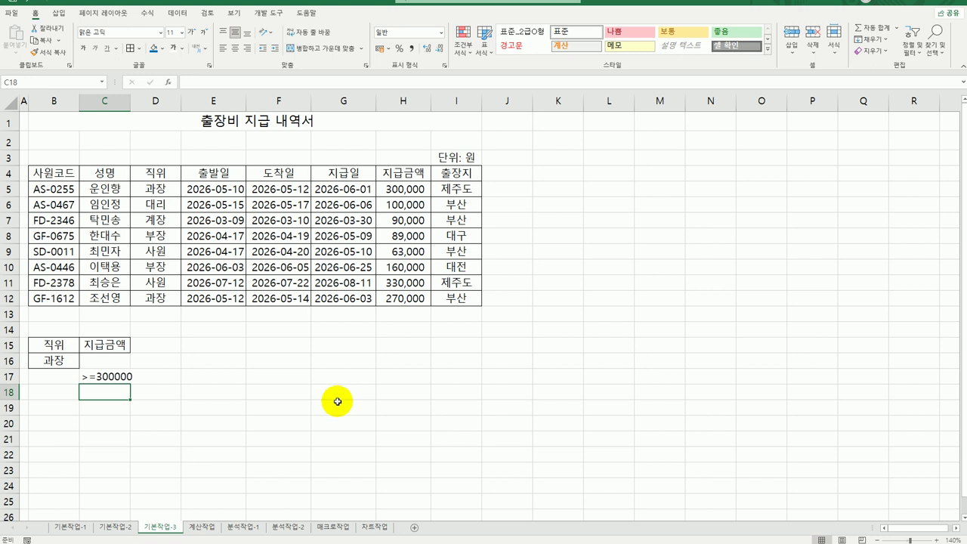
{"action": "left_click_drag", "start_coordinate": [79, 346], "coordinate": [98, 379]}
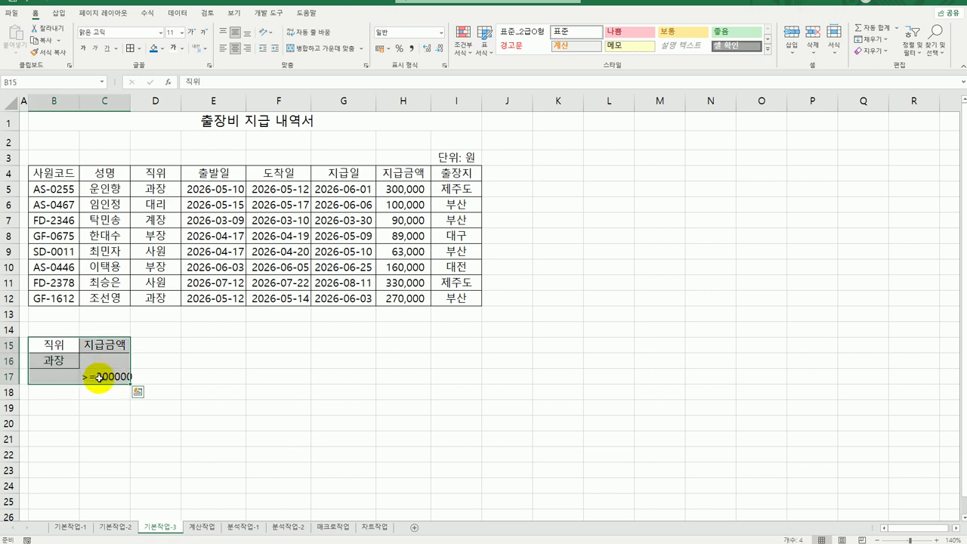
{"action": "left_click", "coordinate": [68, 424]}
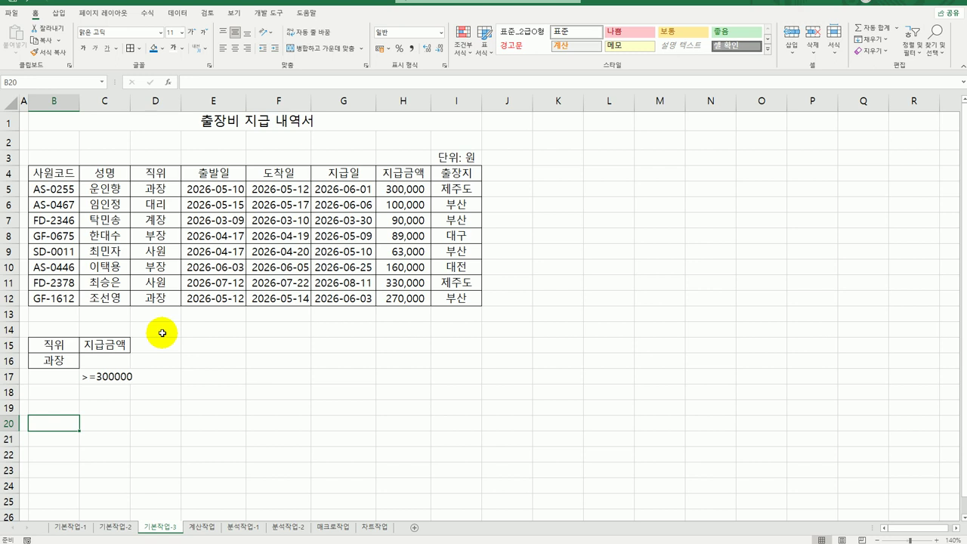
Run an advanced filter (고급 필터) on B4:I12 with criteria range B15:C17, copying the results to another location starting at B20
{"action": "left_click", "coordinate": [215, 220]}
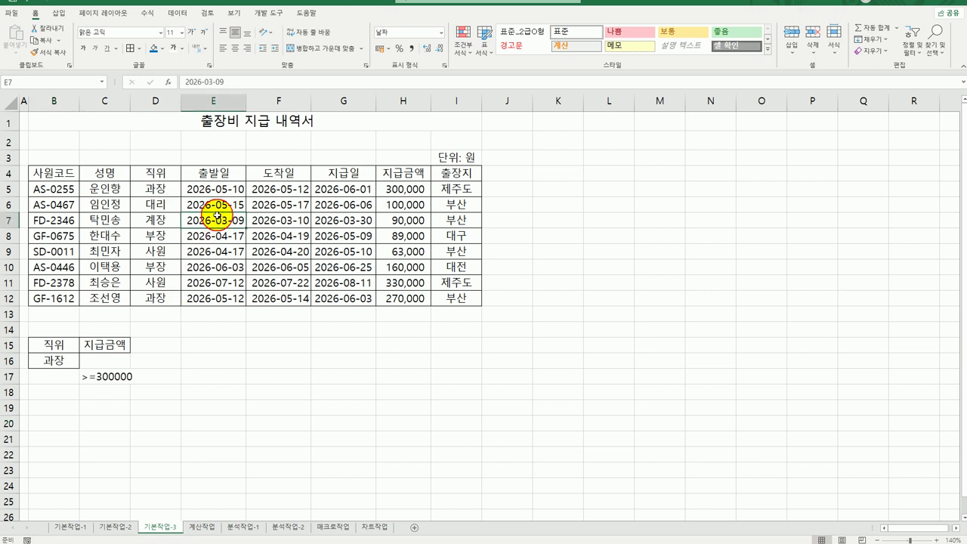
{"action": "left_click", "coordinate": [174, 13]}
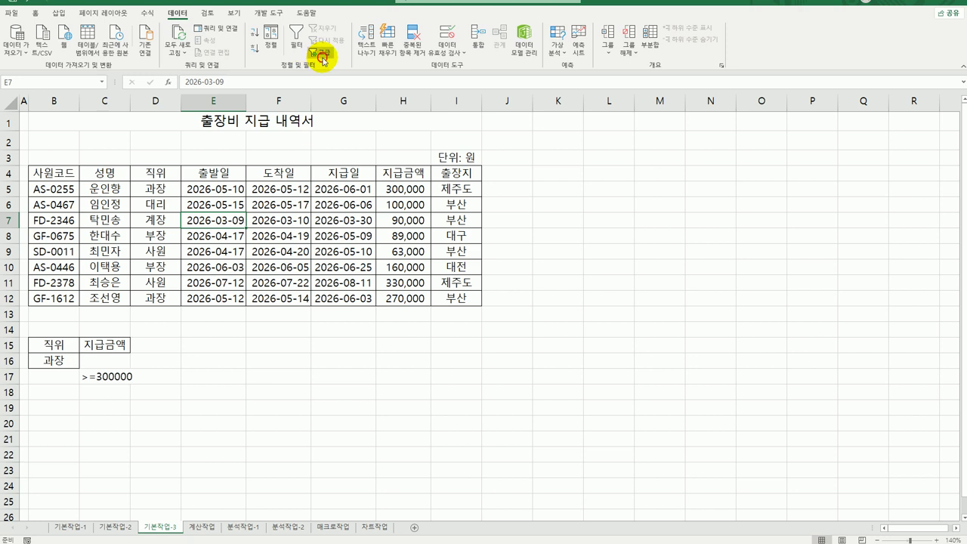
{"action": "left_click", "coordinate": [323, 58]}
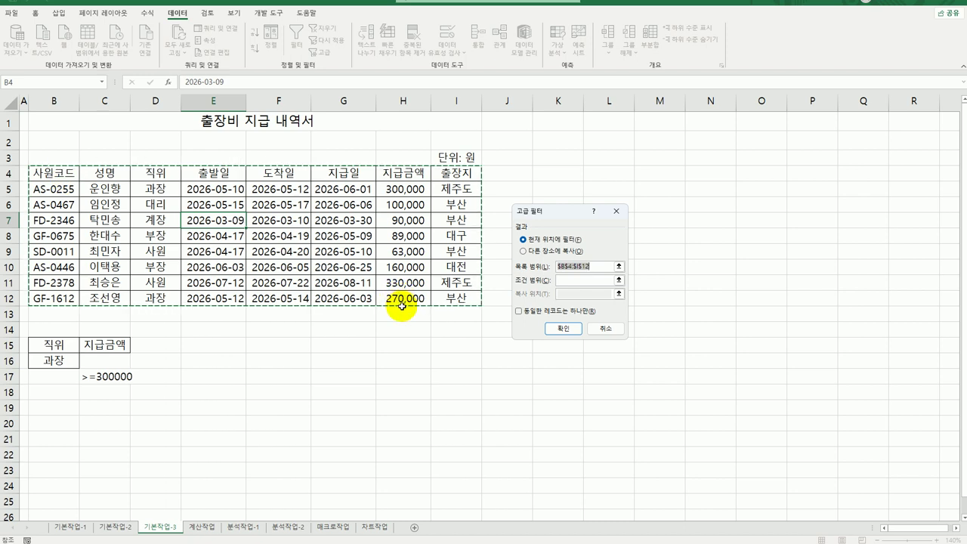
{"action": "left_click", "coordinate": [565, 286]}
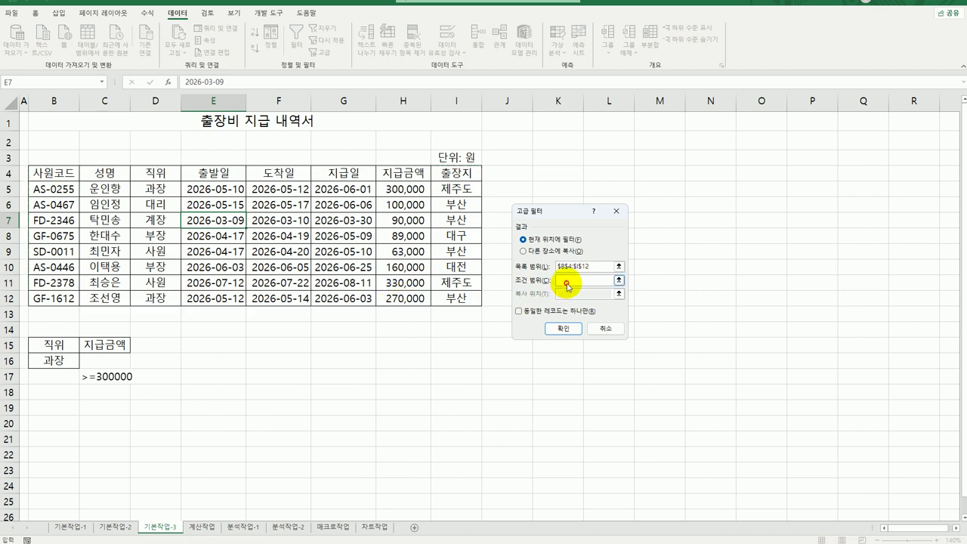
{"action": "left_click_drag", "start_coordinate": [67, 348], "coordinate": [106, 377]}
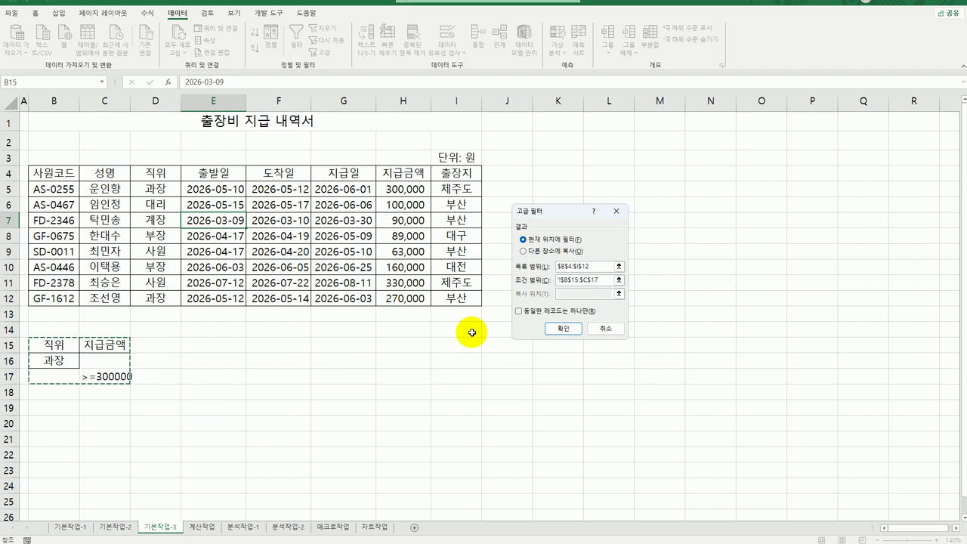
{"action": "left_click", "coordinate": [523, 251]}
{"action": "left_click", "coordinate": [582, 294]}
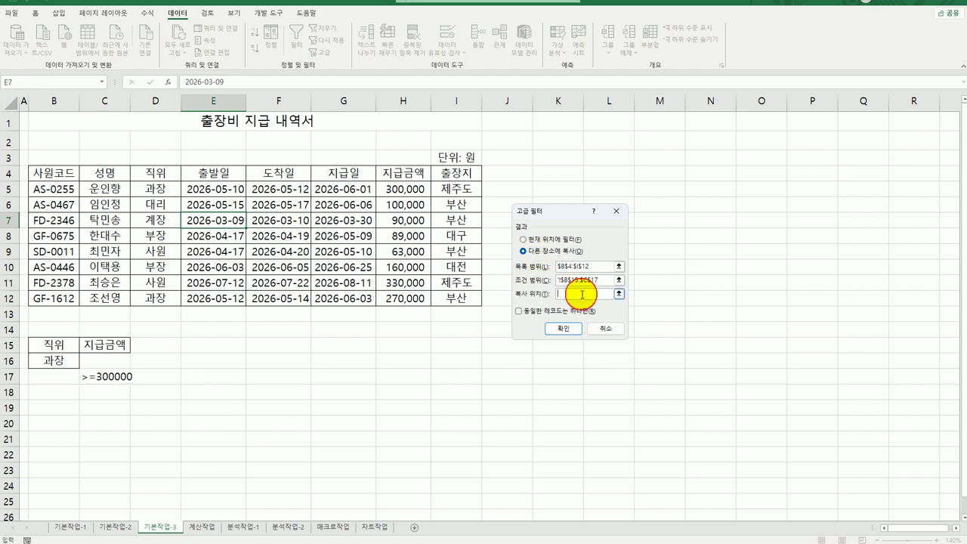
{"action": "left_click", "coordinate": [47, 422]}
{"action": "left_click", "coordinate": [578, 329]}
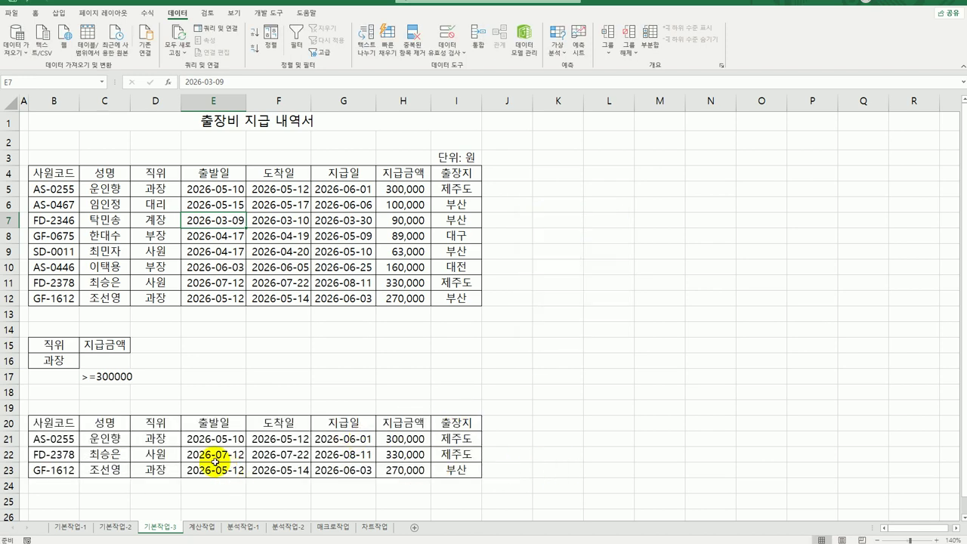
{"action": "left_click", "coordinate": [157, 438]}
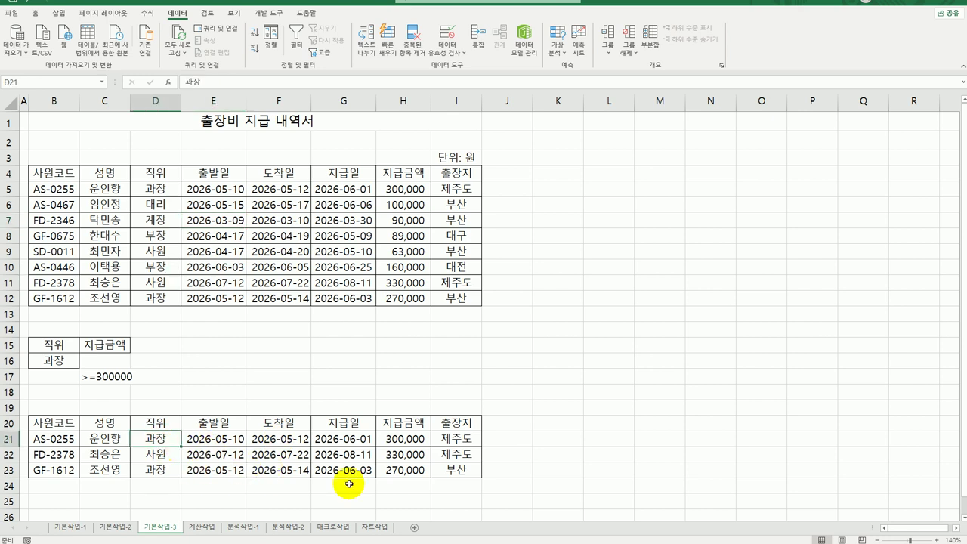
{"action": "left_click", "coordinate": [410, 455]}
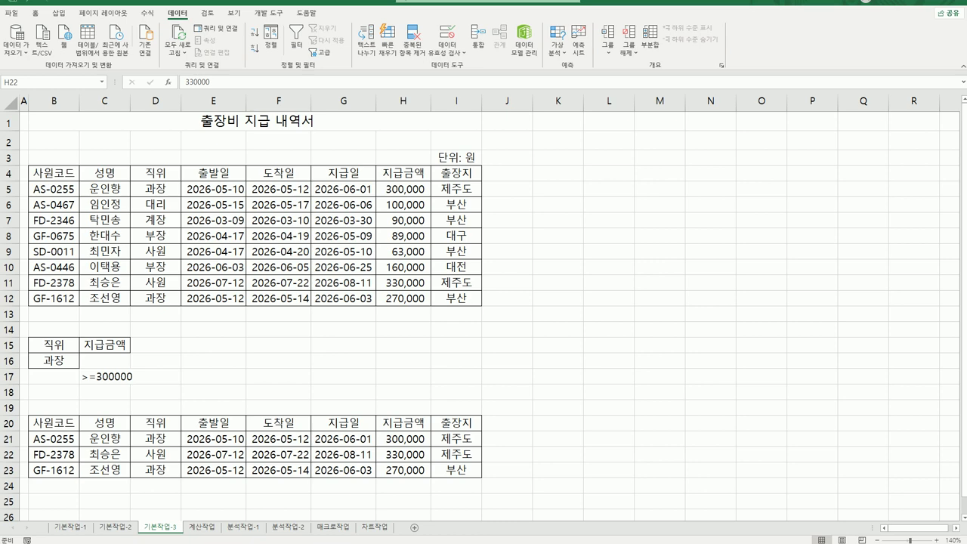
Switch to sheet 계산작업 and start a RANK.EQ formula in the 상태 cell C3, with its function arguments open
{"action": "left_click", "coordinate": [202, 526]}
{"action": "scroll", "coordinate": [181, 483], "scroll_direction": "up", "scroll_amount": 1}
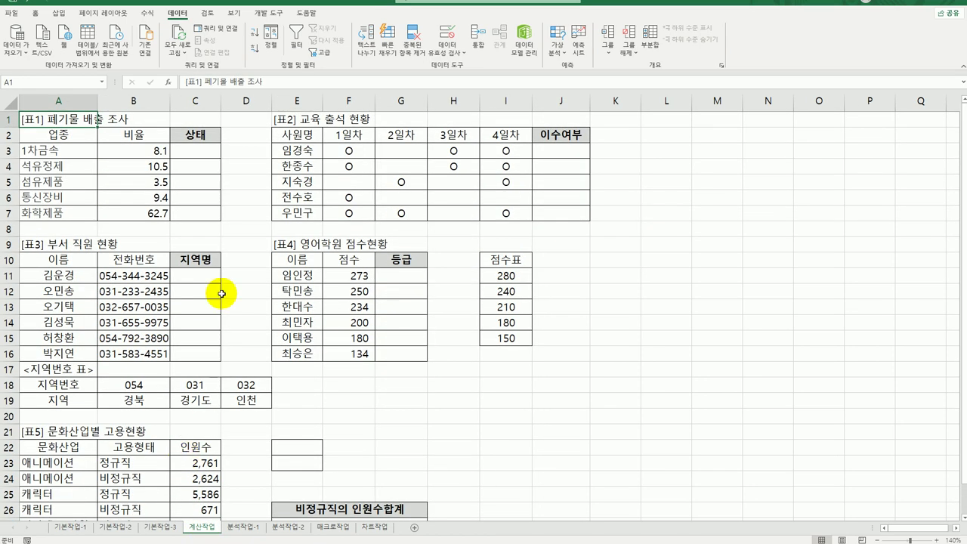
{"action": "left_click", "coordinate": [196, 151]}
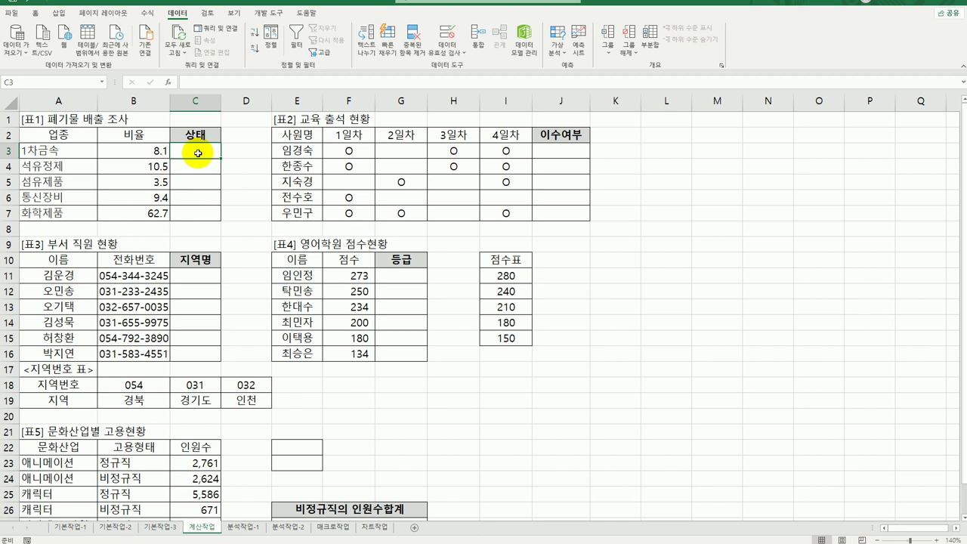
{"action": "type", "text": "="}
{"action": "key", "text": "BackSpace"}
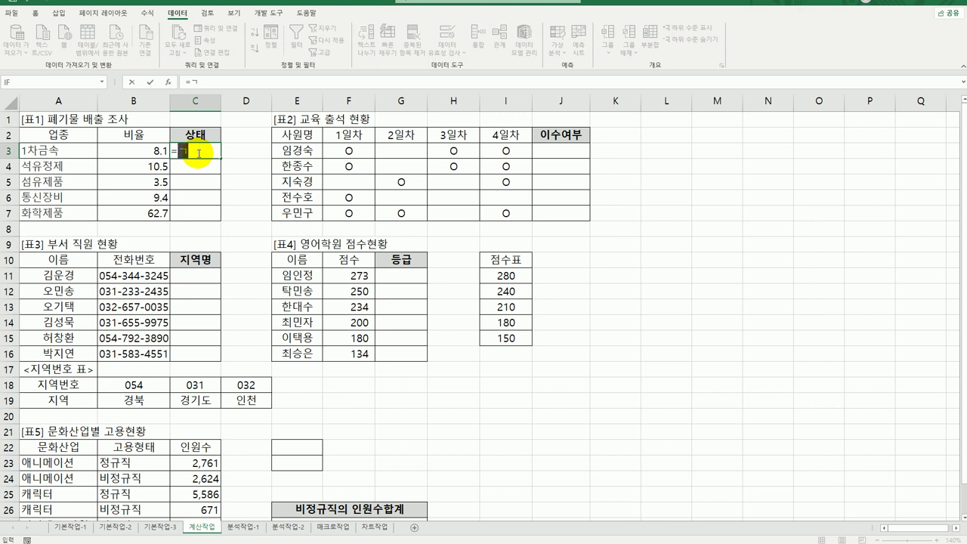
{"action": "type", "text": "ra"}
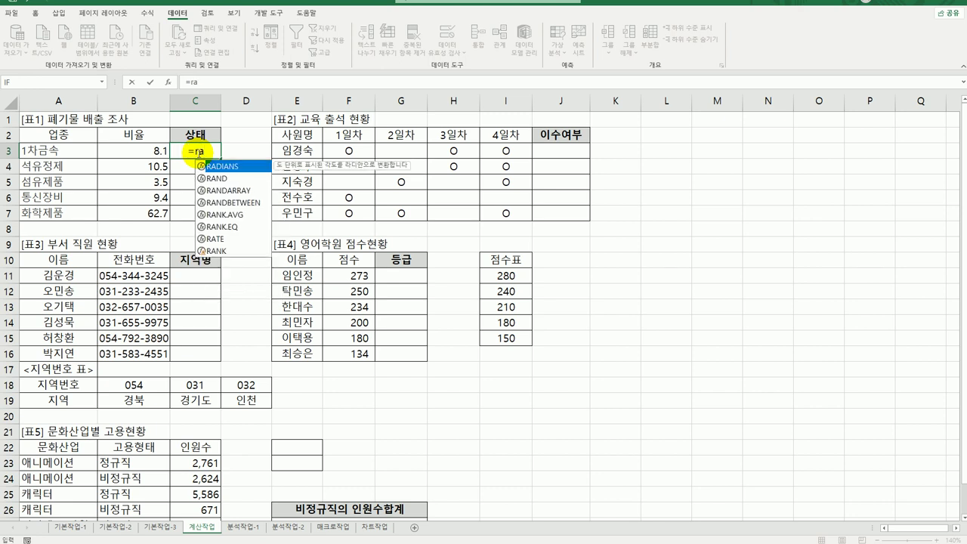
{"action": "double_click", "coordinate": [239, 227]}
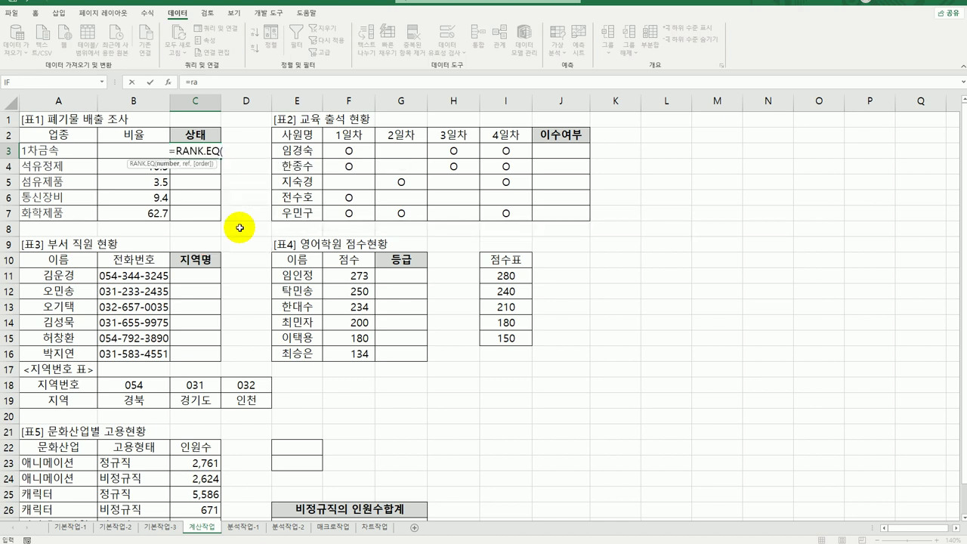
{"action": "left_click", "coordinate": [168, 82]}
Complete RANK.EQ with Number B3, Ref $B$3:$B$7 and Order 0, and fill the formula down to C7
{"action": "left_click", "coordinate": [112, 150]}
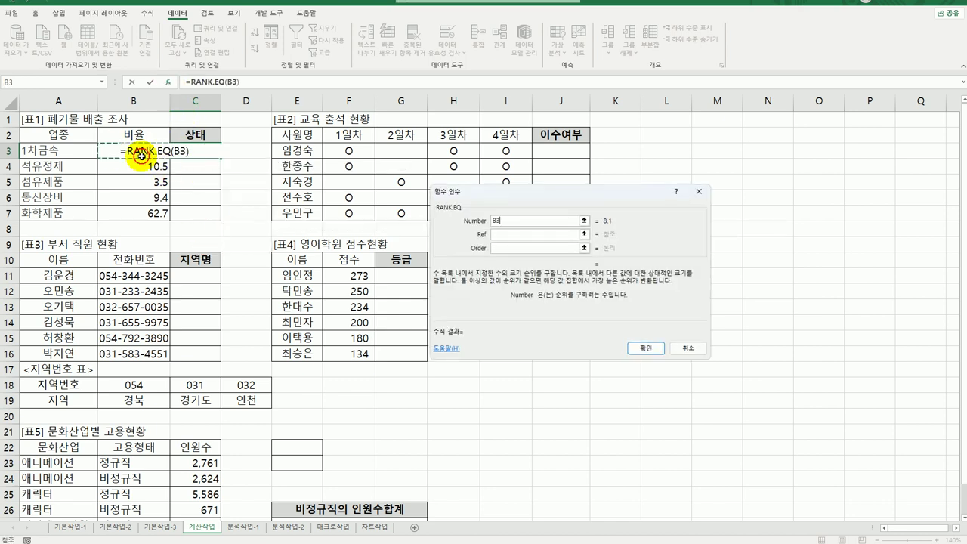
{"action": "left_click", "coordinate": [533, 235]}
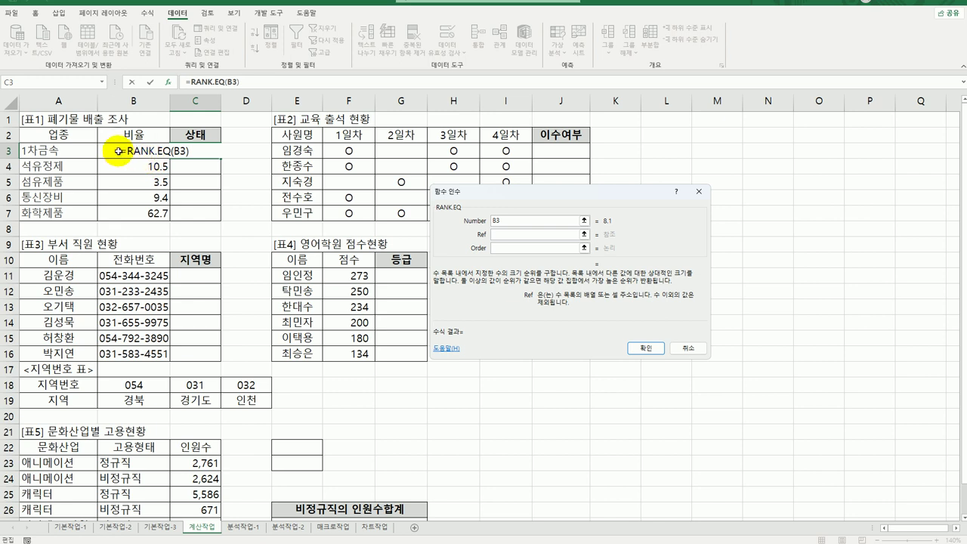
{"action": "left_click_drag", "start_coordinate": [129, 152], "coordinate": [126, 219]}
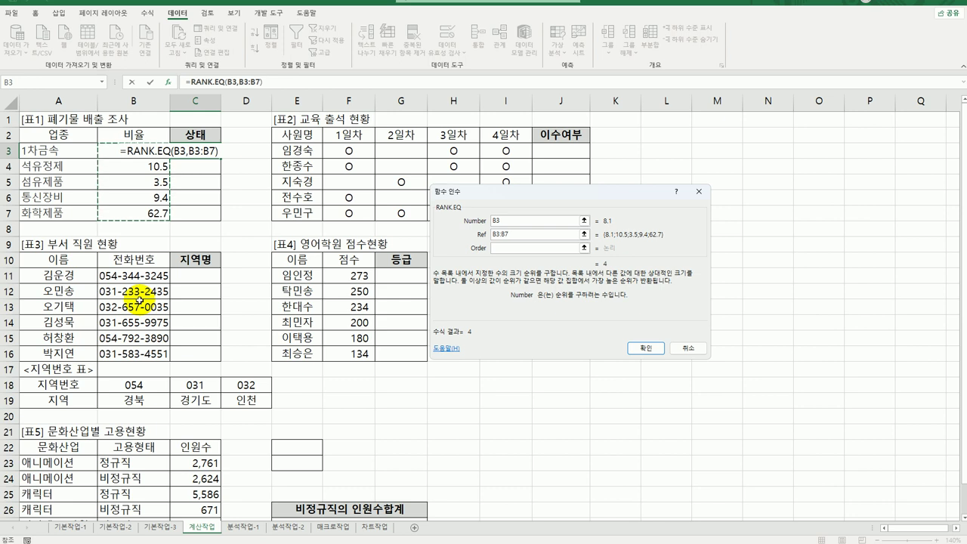
{"action": "key", "text": "F4"}
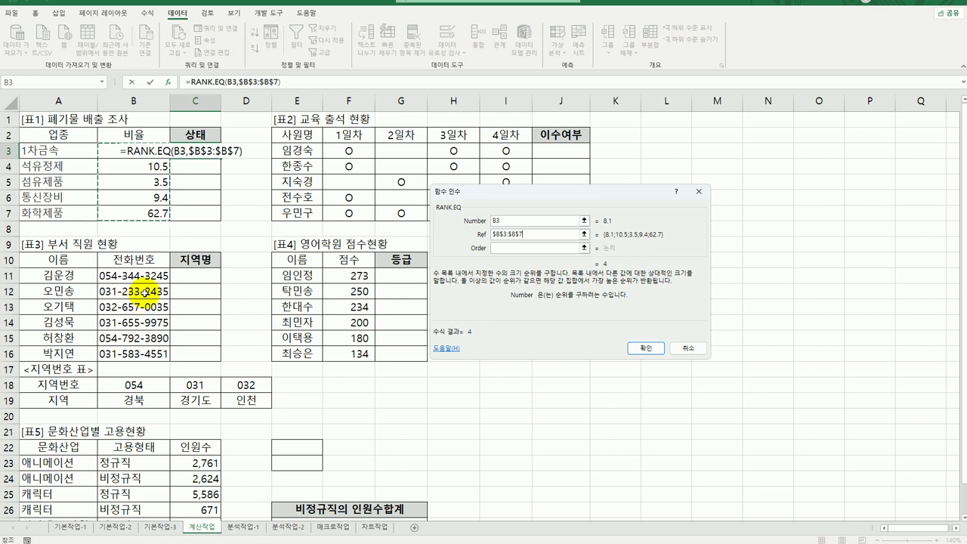
{"action": "left_click", "coordinate": [514, 249]}
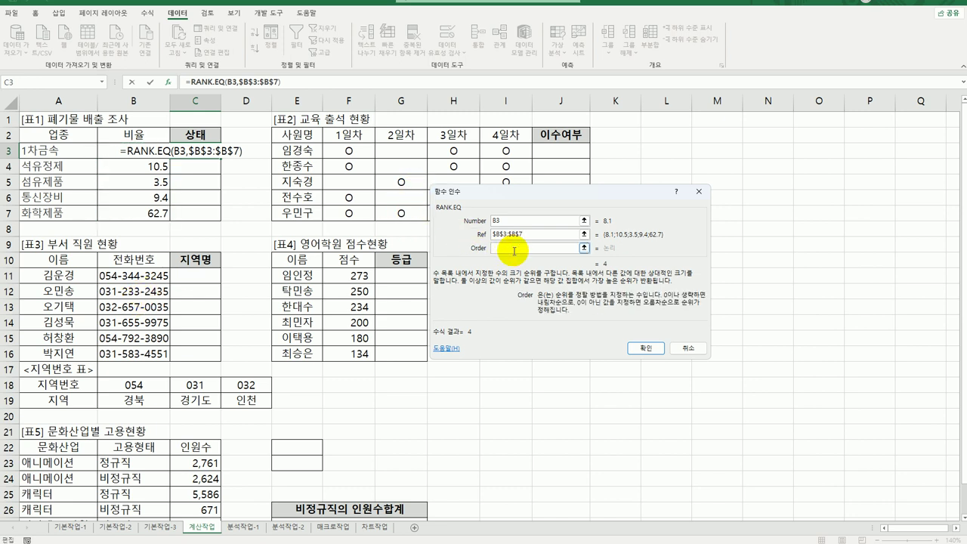
{"action": "type", "text": "0"}
{"action": "left_click", "coordinate": [646, 347]}
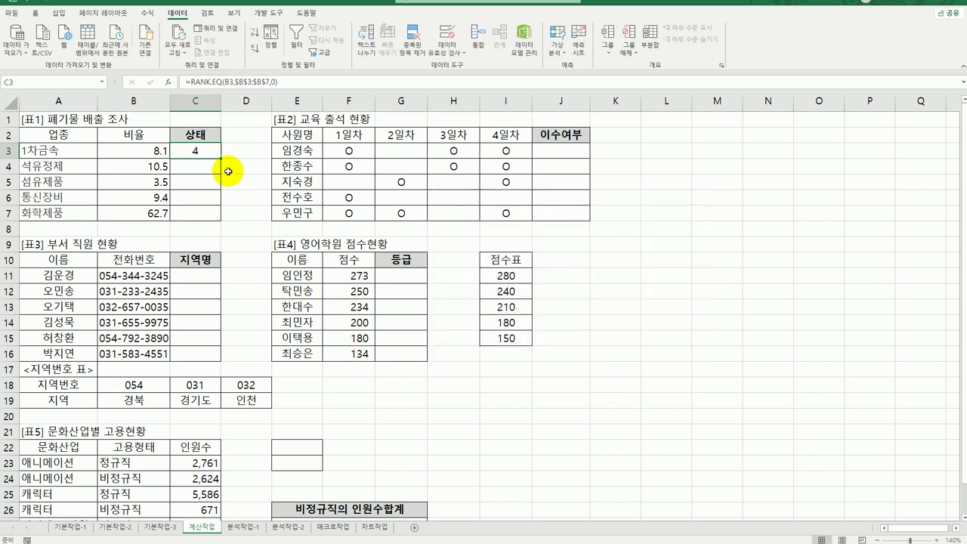
{"action": "left_click_drag", "start_coordinate": [220, 158], "coordinate": [218, 224]}
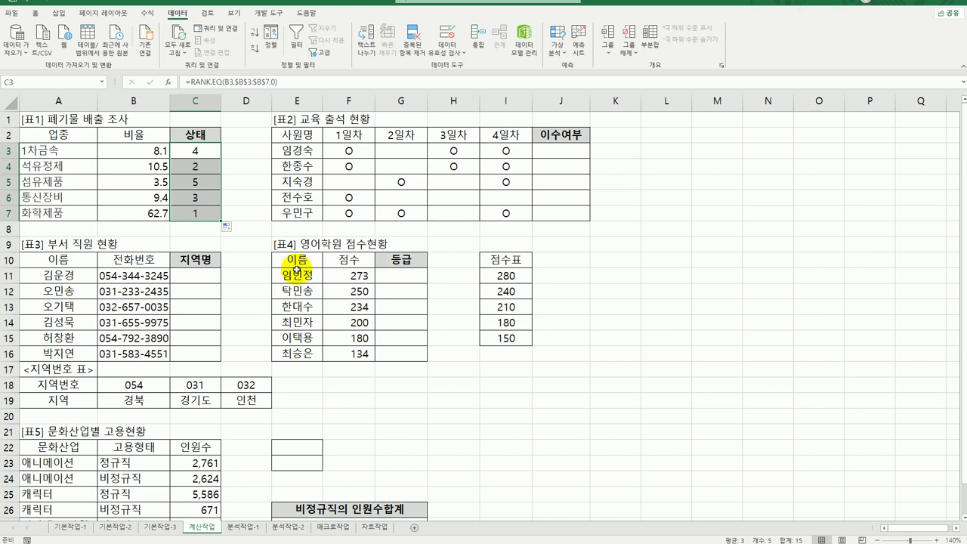
Wrap the RANK.EQ formula in 상태 cell C3 inside CHOOSE as its Index_num, with the CHOOSE function arguments open
{"action": "left_click", "coordinate": [195, 143]}
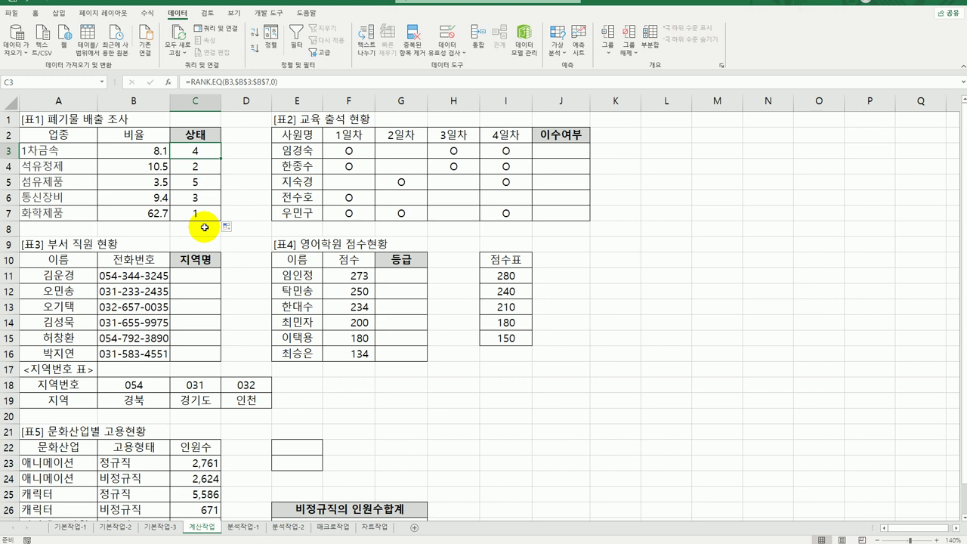
{"action": "double_click", "coordinate": [193, 153]}
{"action": "left_click", "coordinate": [126, 154]}
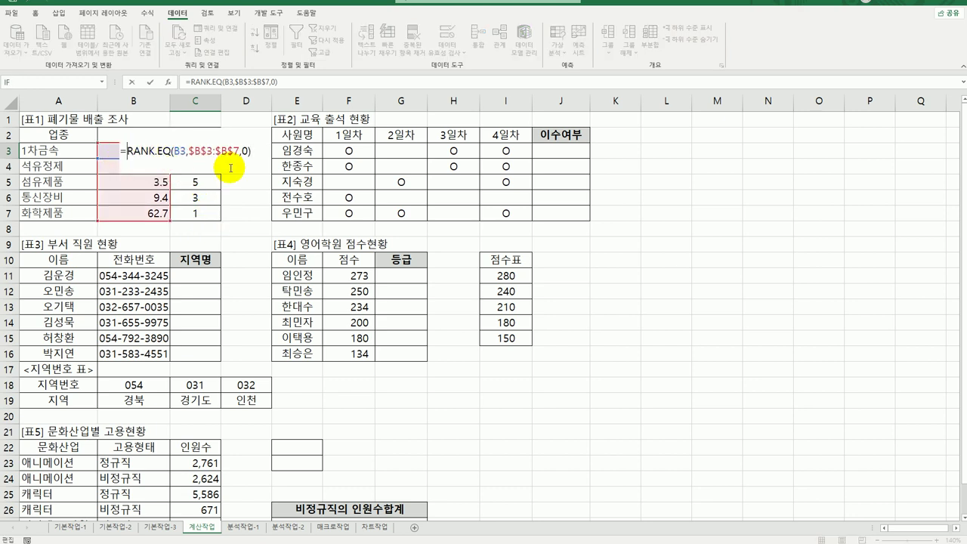
{"action": "type", "text": "choo"}
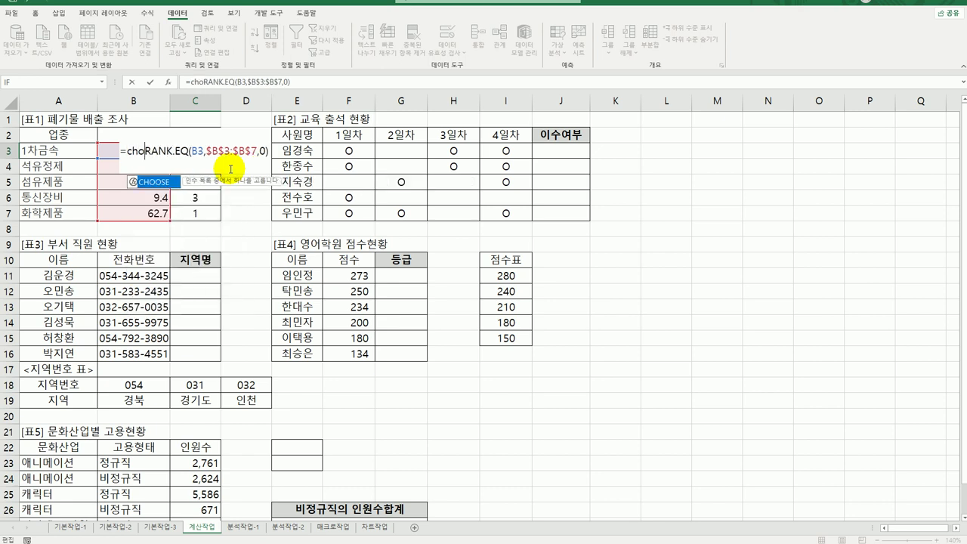
{"action": "key", "text": "Tab"}
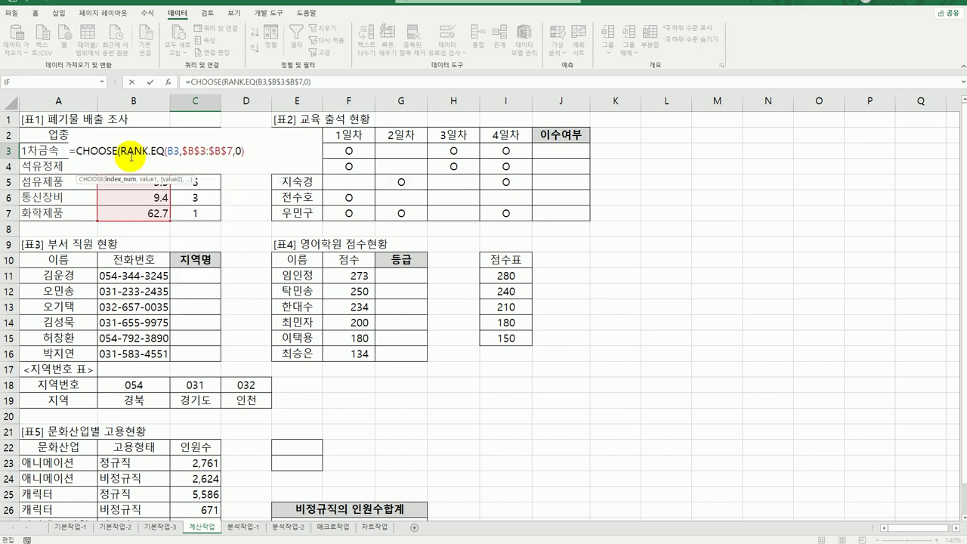
{"action": "left_click", "coordinate": [94, 151]}
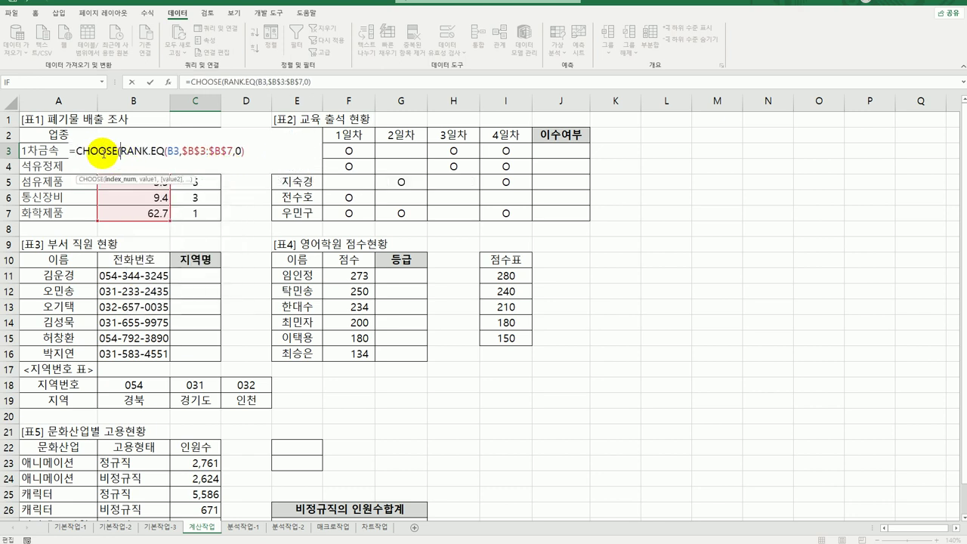
{"action": "left_click", "coordinate": [168, 81]}
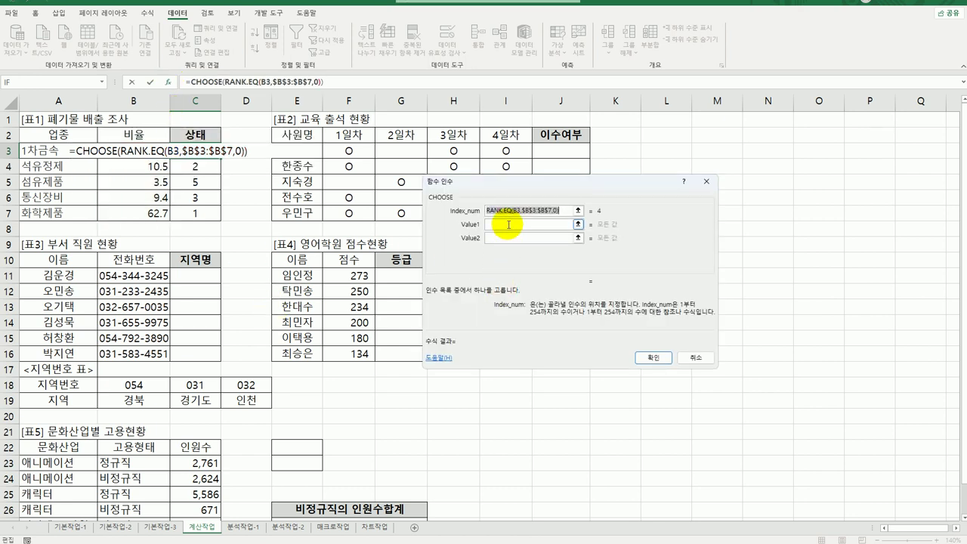
Set the CHOOSE arguments Value1 and Value2 both to "높음"
{"action": "left_click", "coordinate": [508, 224]}
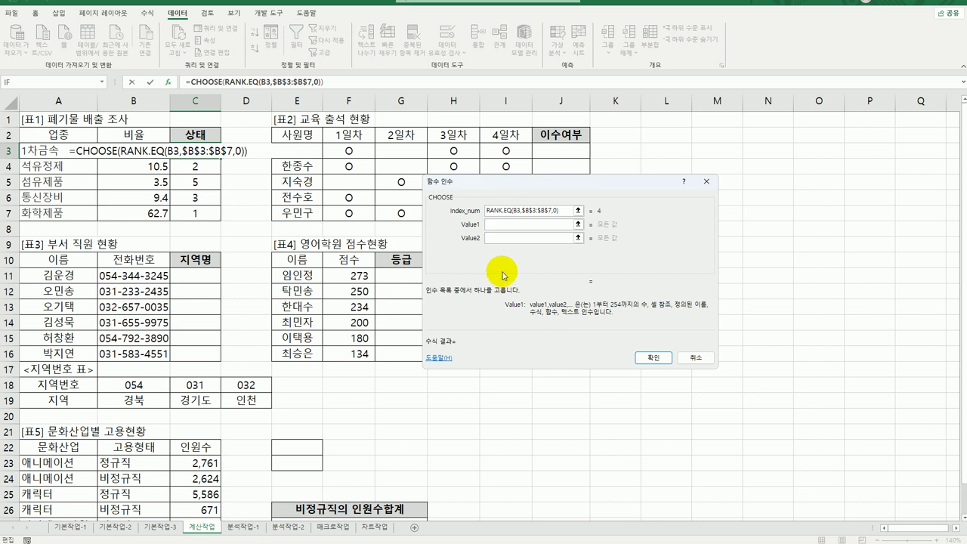
{"action": "type", "text": "ㄴ높음"}
{"action": "key", "text": "Tab"}
{"action": "type", "text": "높"}
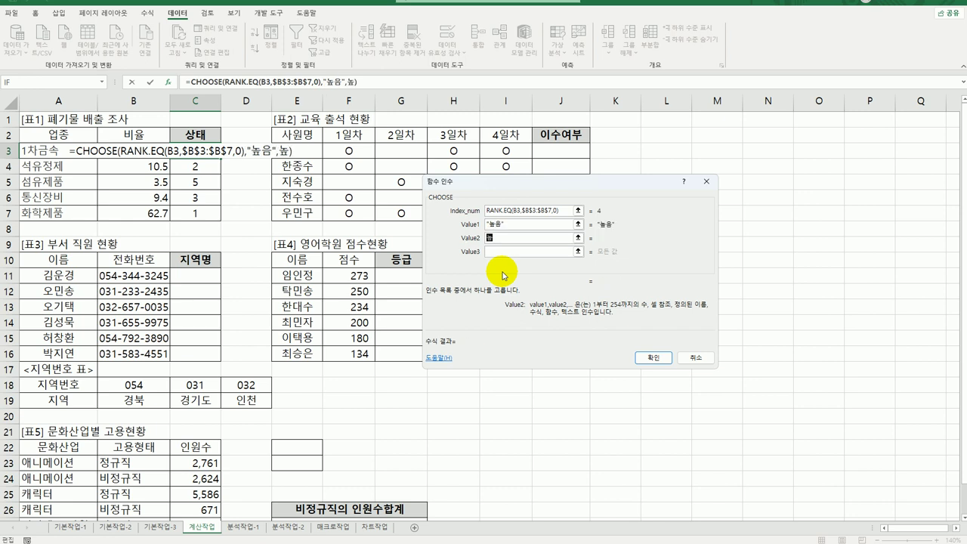
{"action": "type", "text": "음"}
{"action": "key", "text": "Tab"}
Set CHOOSE Value3 and Value4 to "중간" and Value5 to "낮음", and fill the completed formula down to C7
{"action": "type", "text": "중간"}
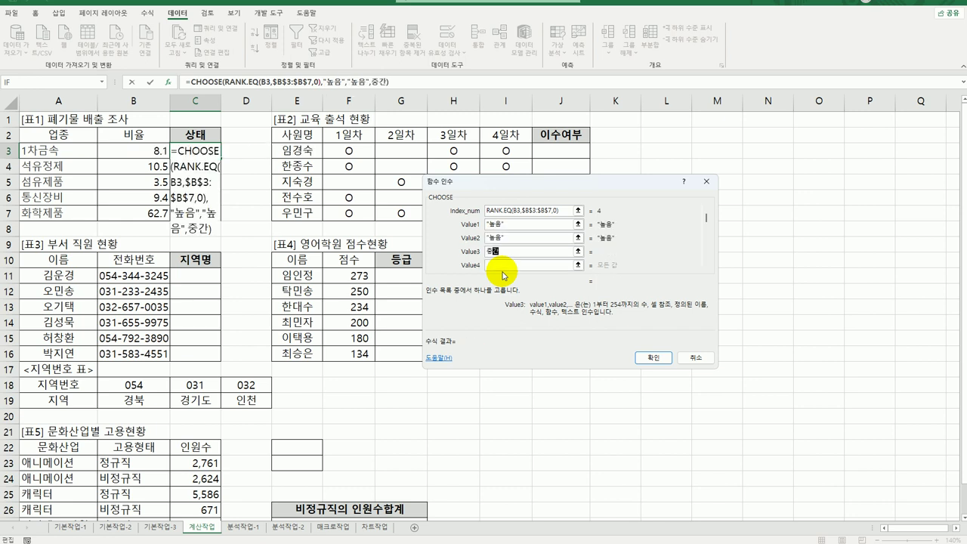
{"action": "key", "text": "Tab"}
{"action": "type", "text": "중간"}
{"action": "key", "text": "Tab"}
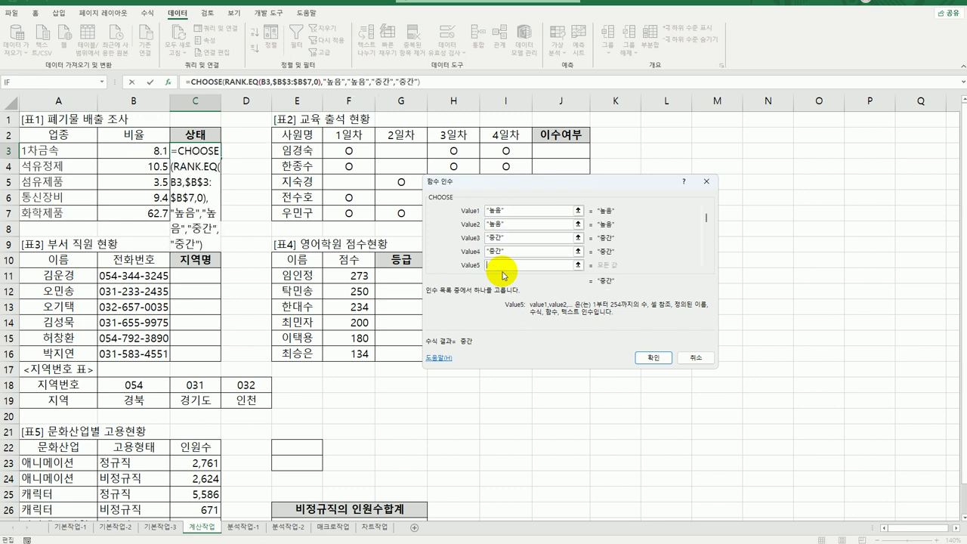
{"action": "type", "text": "낮음"}
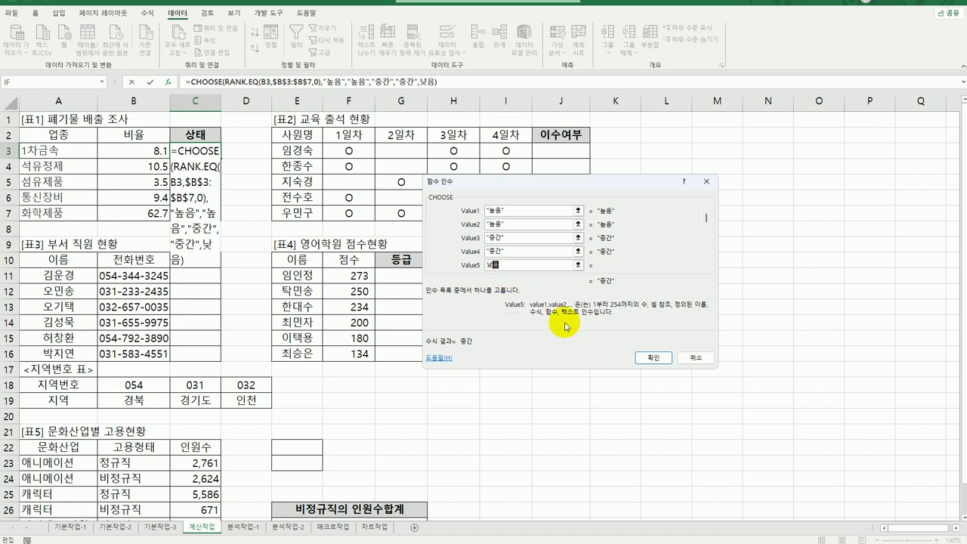
{"action": "left_click", "coordinate": [649, 358]}
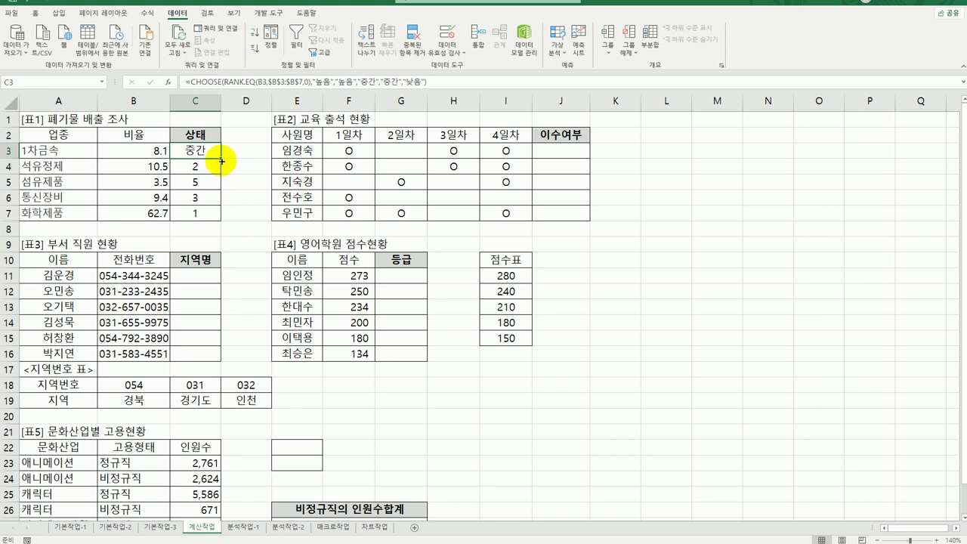
{"action": "left_click_drag", "start_coordinate": [221, 158], "coordinate": [211, 219]}
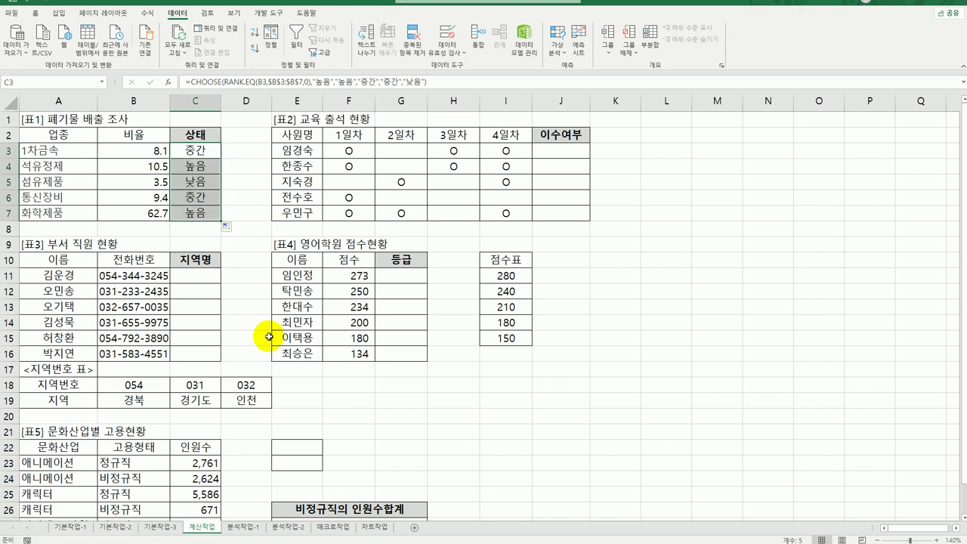
Enter =COUNTBLANK(F3:I3) in the 이수여부 cell J3 of [표2] and fill it down to J7
{"action": "left_click", "coordinate": [576, 155]}
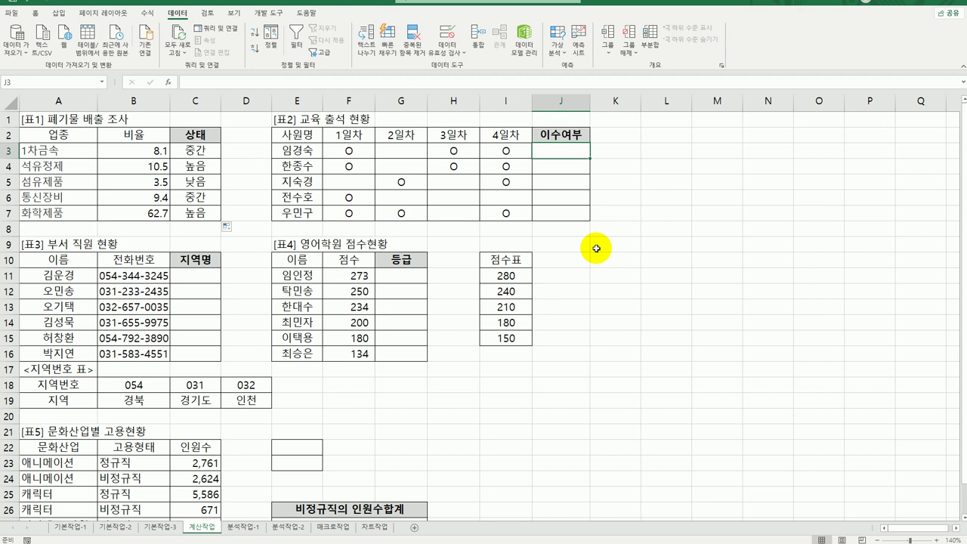
{"action": "type", "text": "="}
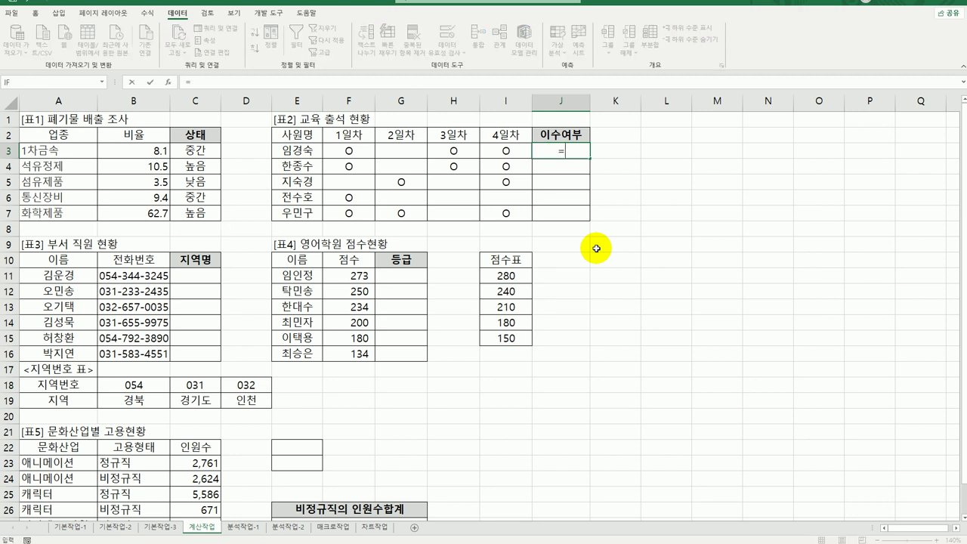
{"action": "type", "text": "cou"}
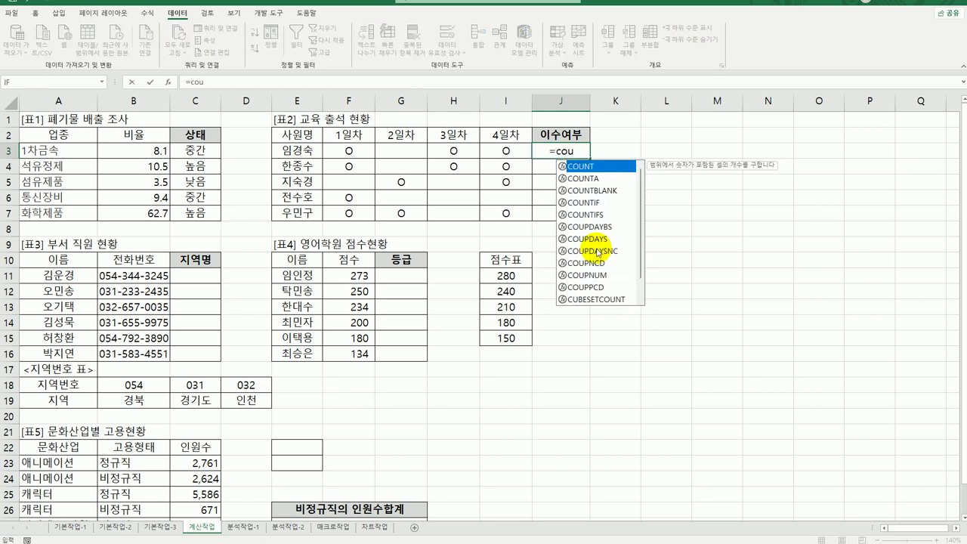
{"action": "double_click", "coordinate": [600, 190]}
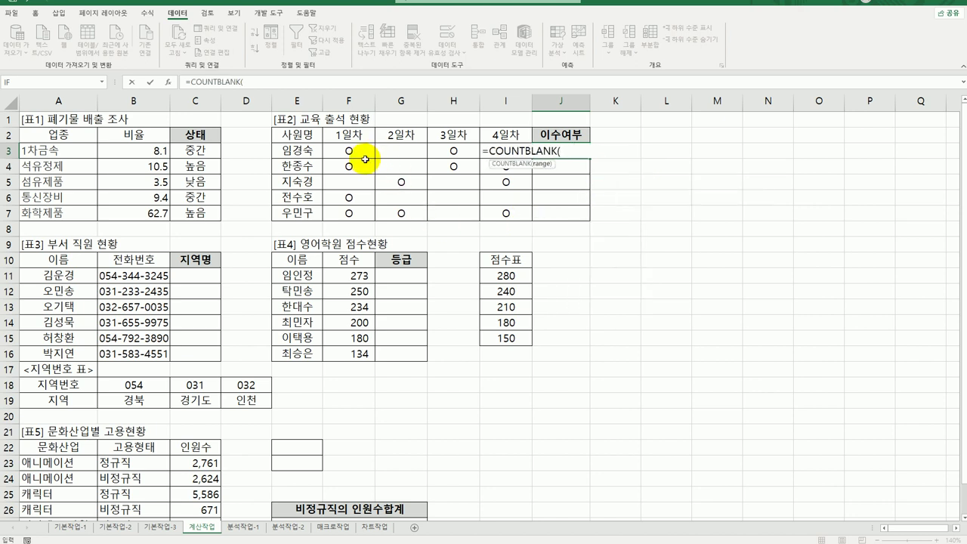
{"action": "left_click_drag", "start_coordinate": [365, 158], "coordinate": [501, 148]}
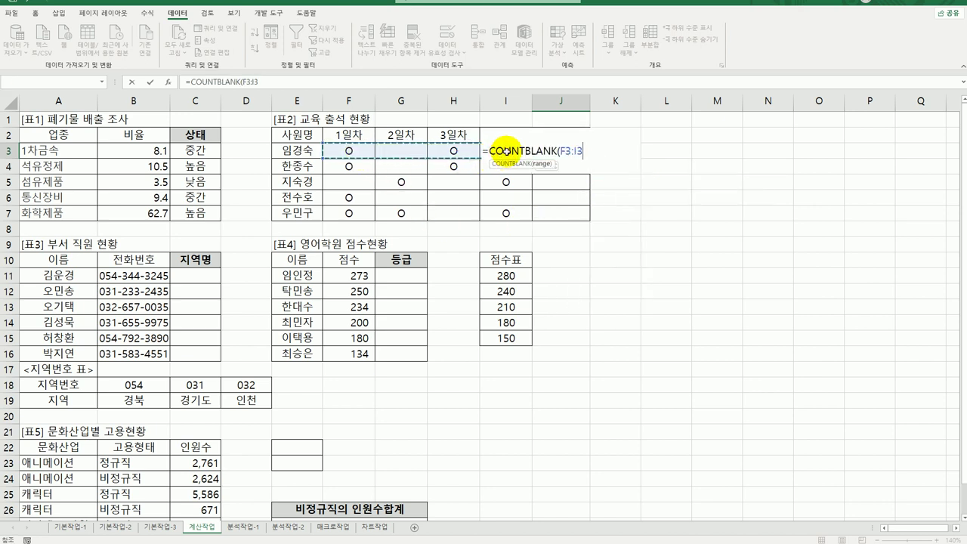
{"action": "type", "text": ")"}
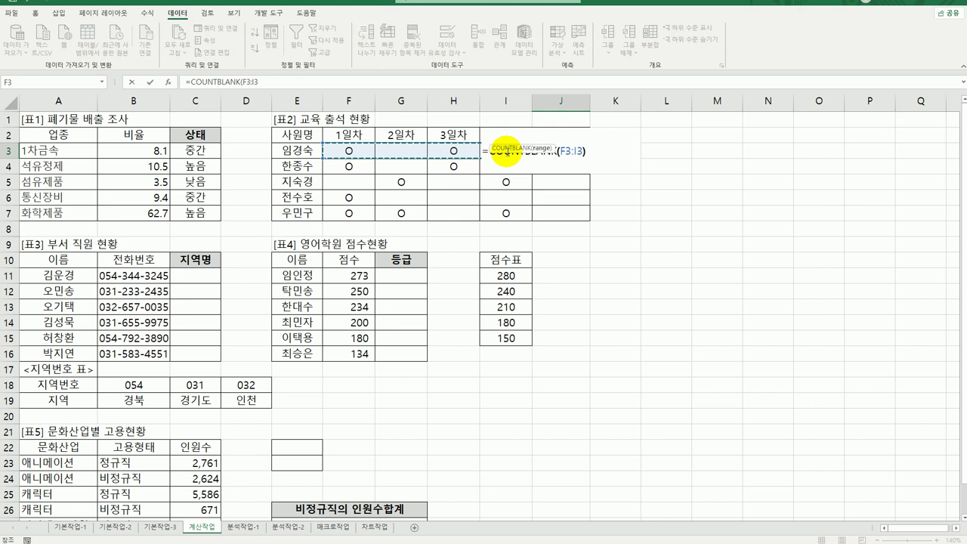
{"action": "key", "text": "Return"}
{"action": "left_click", "coordinate": [564, 147]}
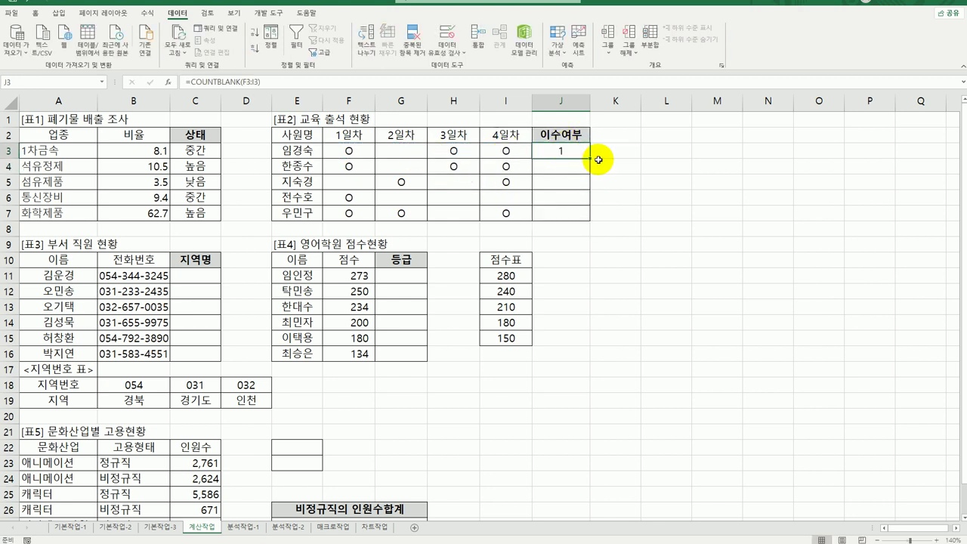
{"action": "left_click_drag", "start_coordinate": [590, 157], "coordinate": [580, 219]}
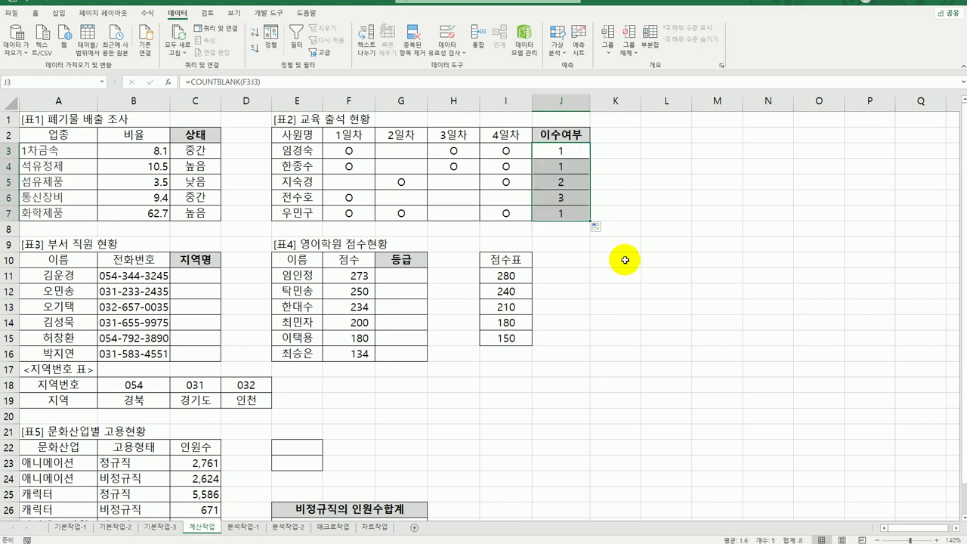
Examine the blank and O-marked attendance cells of [표2] against the COUNTBLANK results in the 이수여부 column
{"action": "left_click", "coordinate": [410, 162]}
{"action": "left_click_drag", "start_coordinate": [375, 186], "coordinate": [508, 195]}
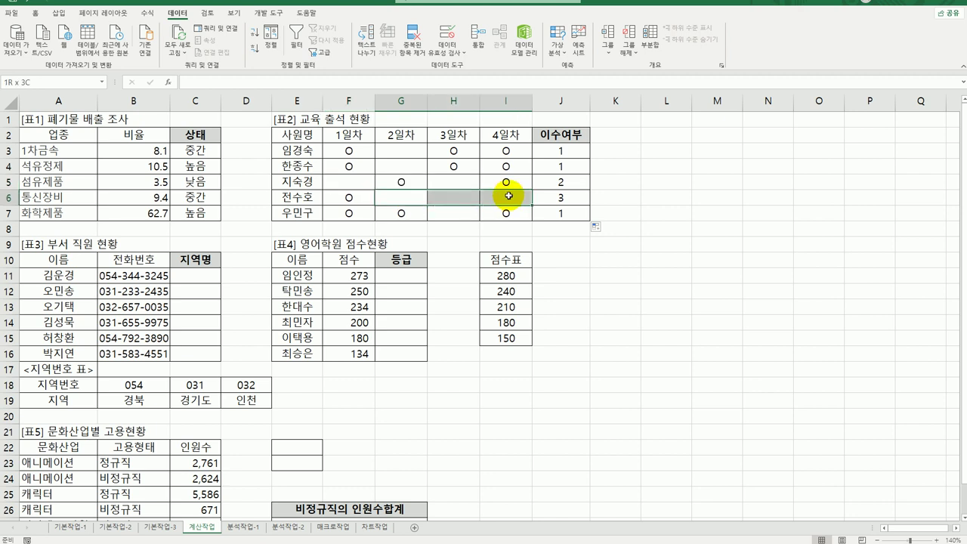
{"action": "left_click", "coordinate": [558, 151]}
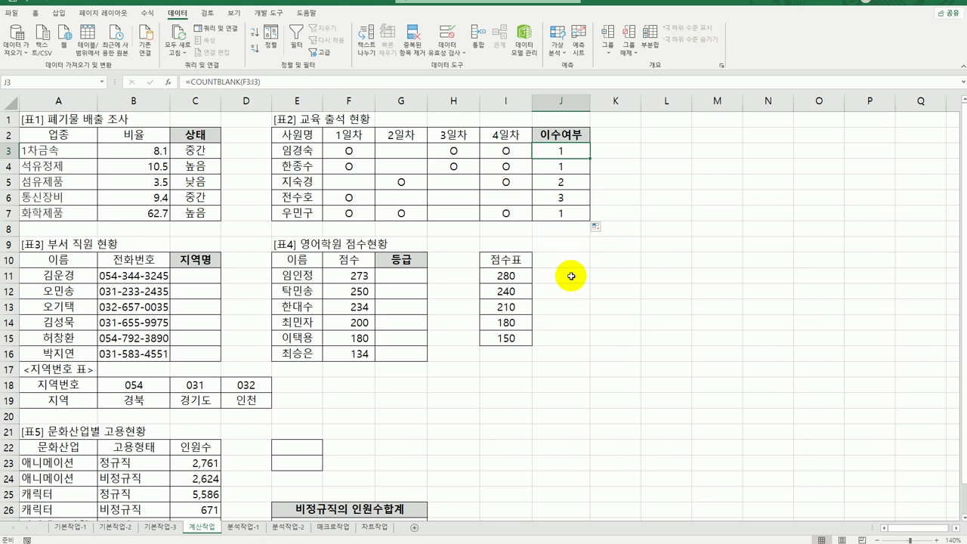
{"action": "left_click", "coordinate": [411, 152]}
{"action": "left_click", "coordinate": [350, 149]}
{"action": "left_click", "coordinate": [451, 152]}
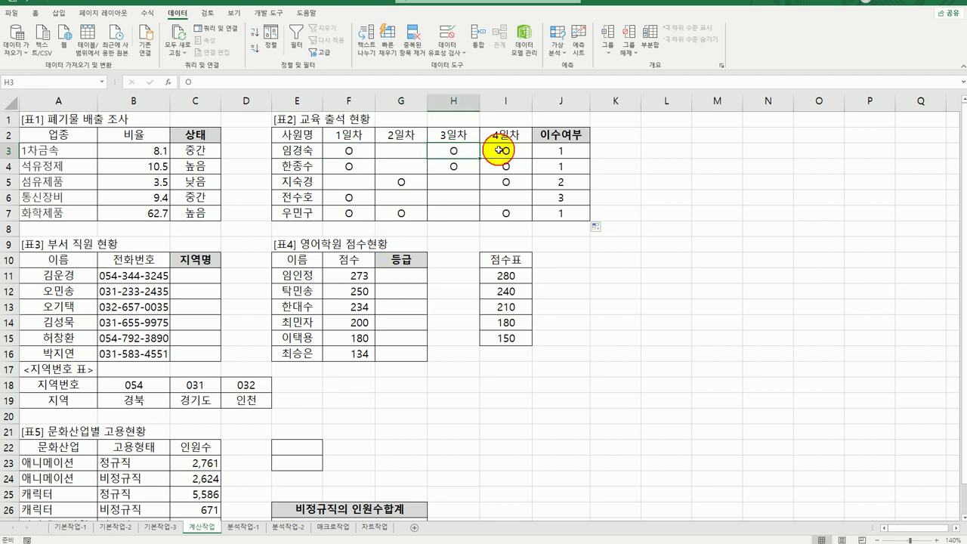
{"action": "left_click", "coordinate": [501, 150]}
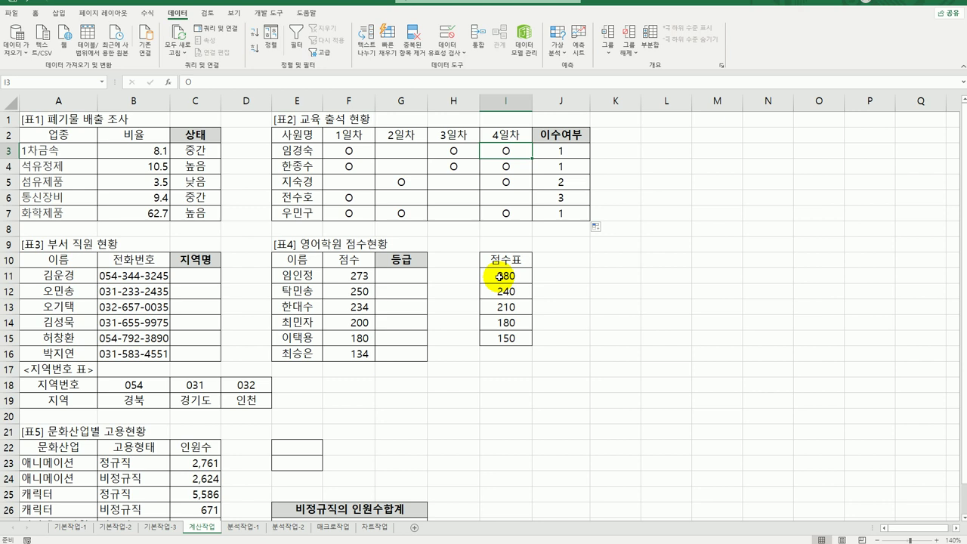
{"action": "left_click", "coordinate": [562, 152]}
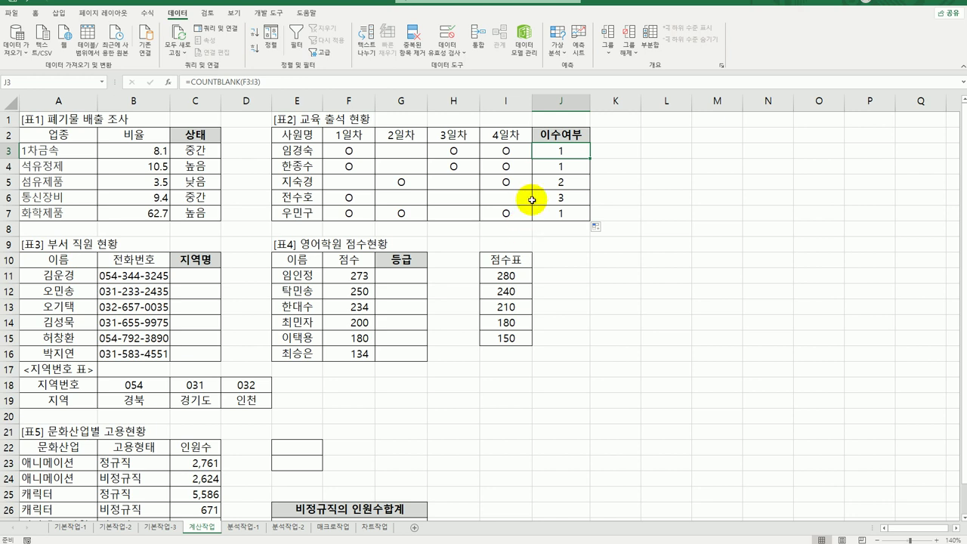
Wrap the COUNTBLANK formula in J3 inside IF as its Logical_test, with the IF function arguments open
{"action": "double_click", "coordinate": [562, 150]}
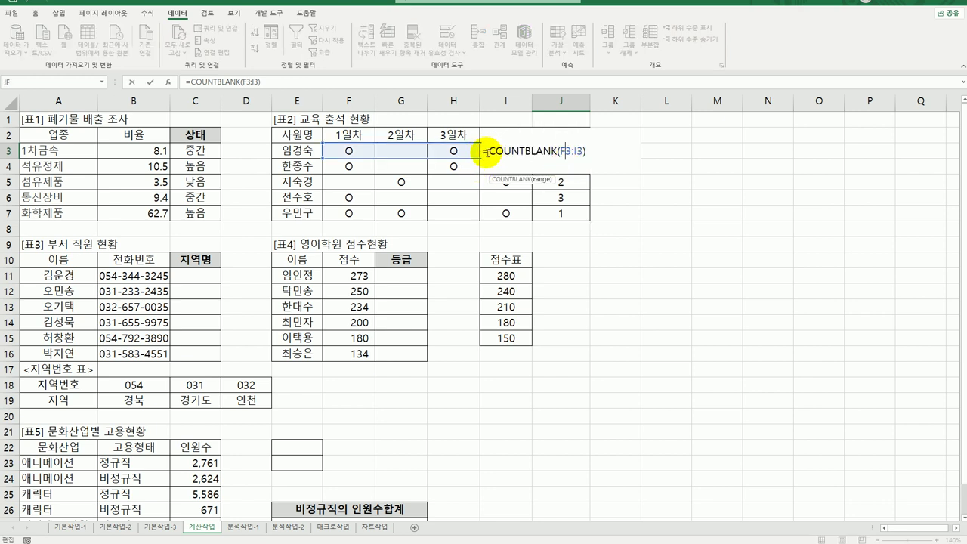
{"action": "left_click", "coordinate": [488, 151]}
{"action": "type", "text": "if"}
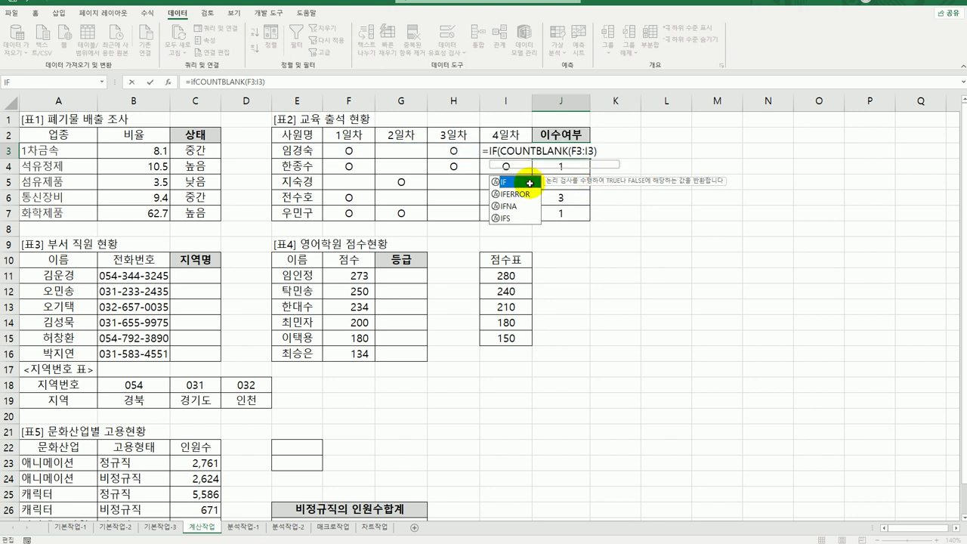
{"action": "double_click", "coordinate": [531, 186]}
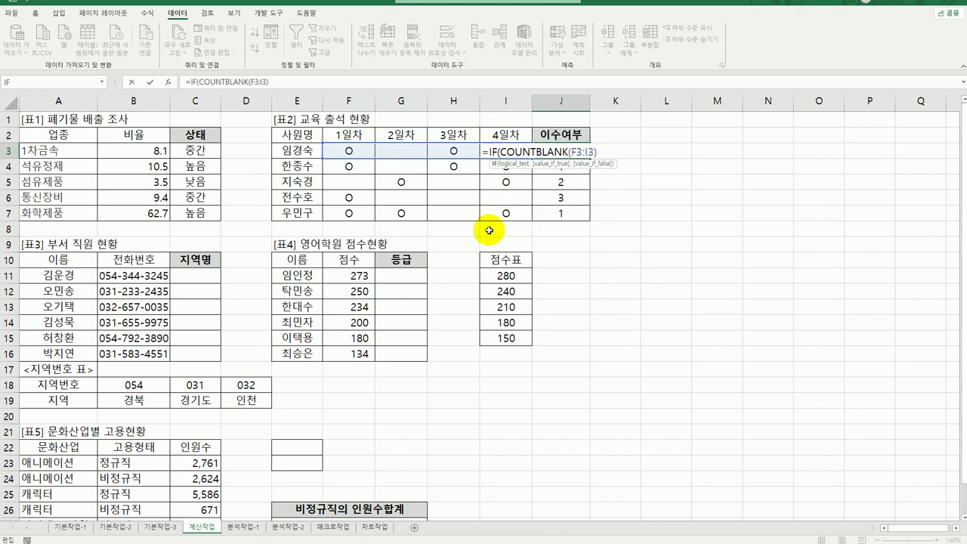
{"action": "left_click", "coordinate": [169, 88]}
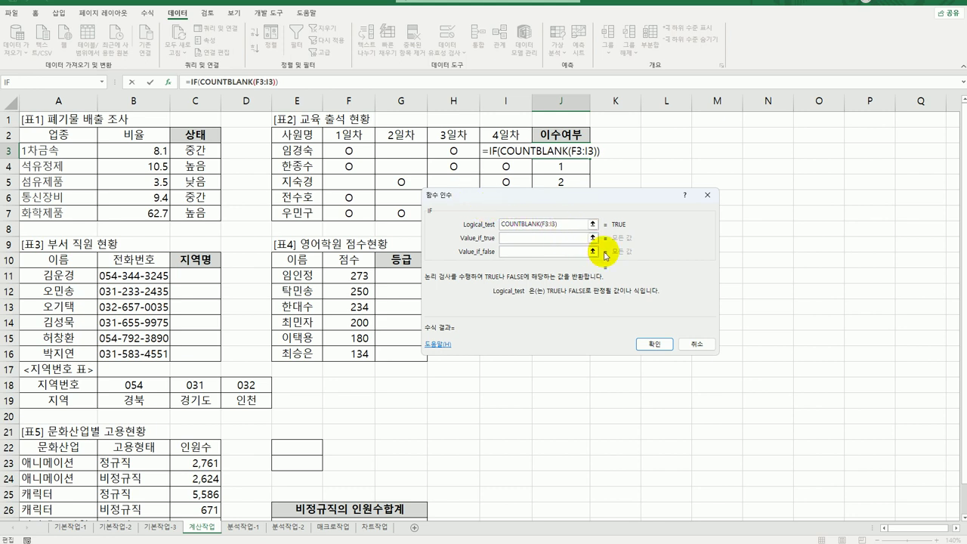
Complete the IF with Logical_test COUNTBLANK(F3:I3)<=1, Value_if_true "이수" and Value_if_false "", and fill it down to J7
{"action": "type", "text": "<=1"}
{"action": "key", "text": "Tab"}
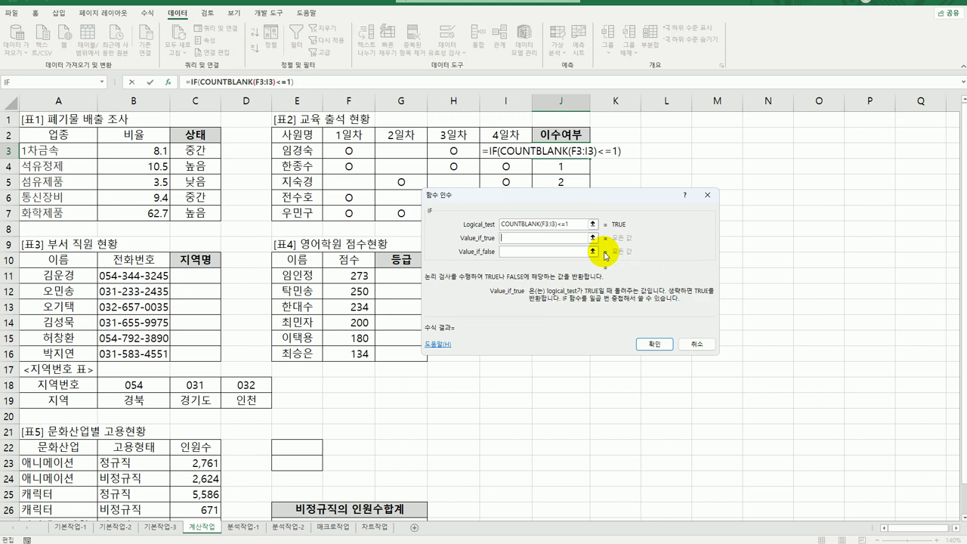
{"action": "type", "text": "이수"}
{"action": "key", "text": "Tab"}
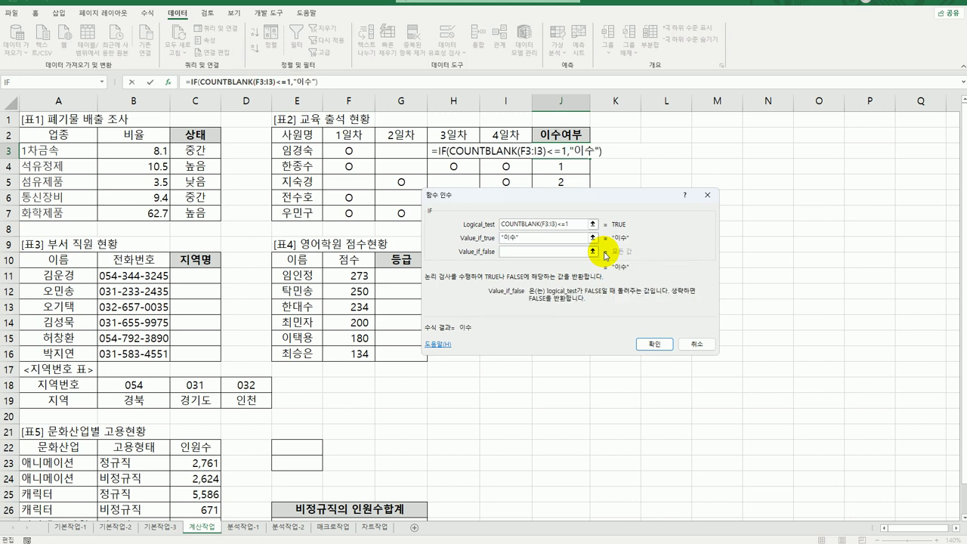
{"action": "type", "text": "\"\""}
{"action": "left_click", "coordinate": [653, 344]}
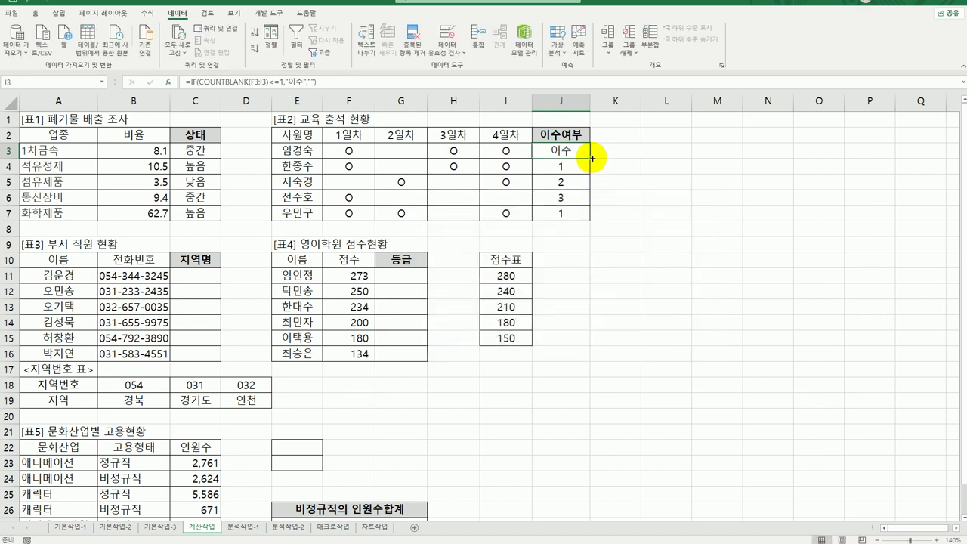
{"action": "left_click_drag", "start_coordinate": [592, 157], "coordinate": [557, 211]}
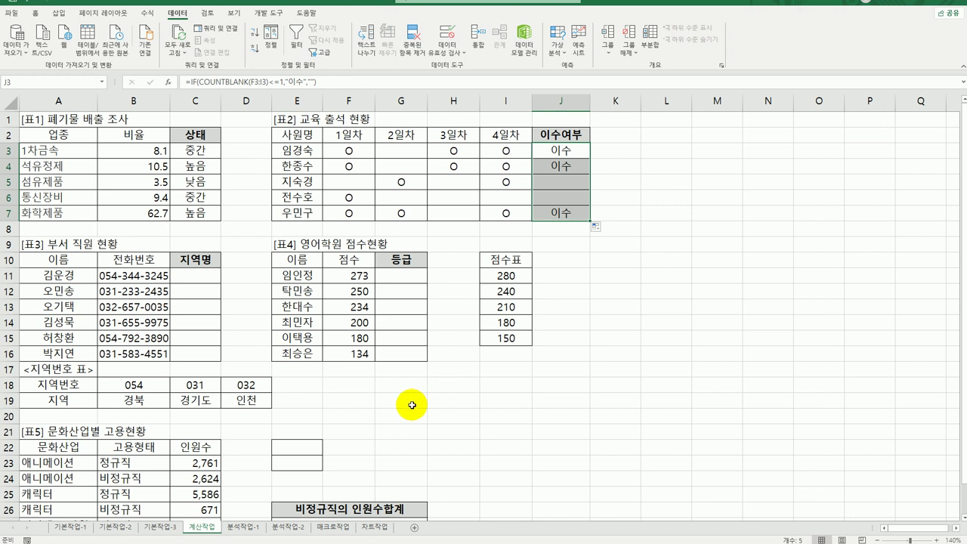
Examine the phone numbers in [표3] against the area codes and regions of the 지역번호 표 in B18:D19
{"action": "left_click", "coordinate": [204, 279]}
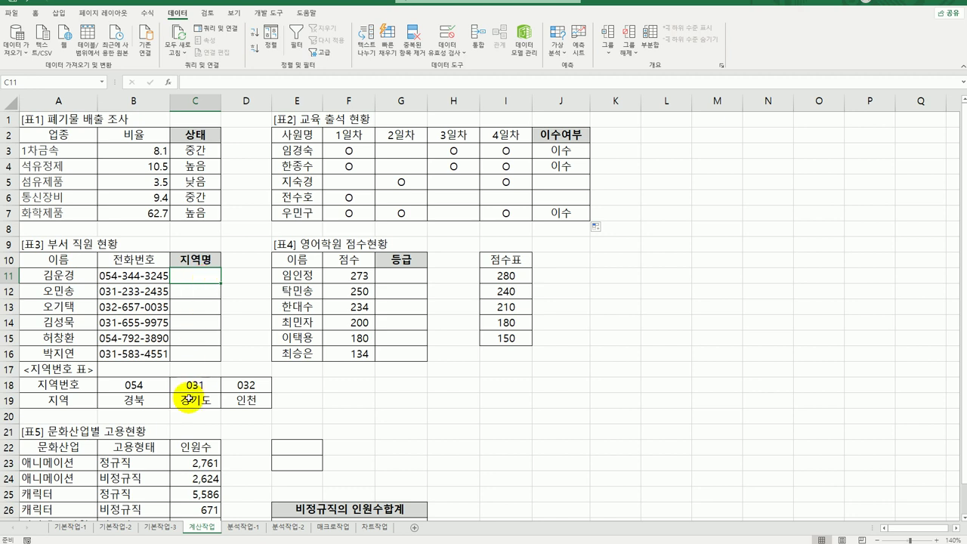
{"action": "left_click_drag", "start_coordinate": [114, 275], "coordinate": [103, 345]}
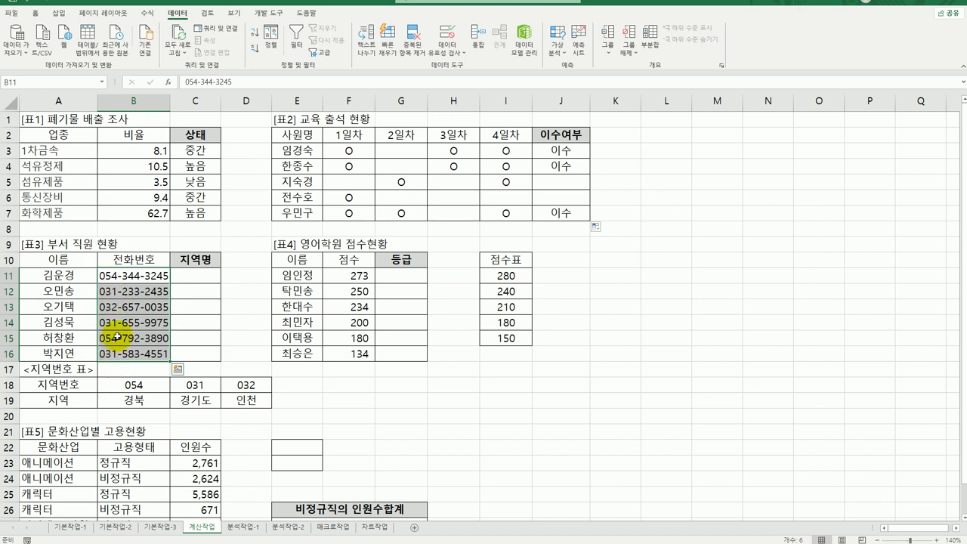
{"action": "left_click_drag", "start_coordinate": [125, 384], "coordinate": [239, 401]}
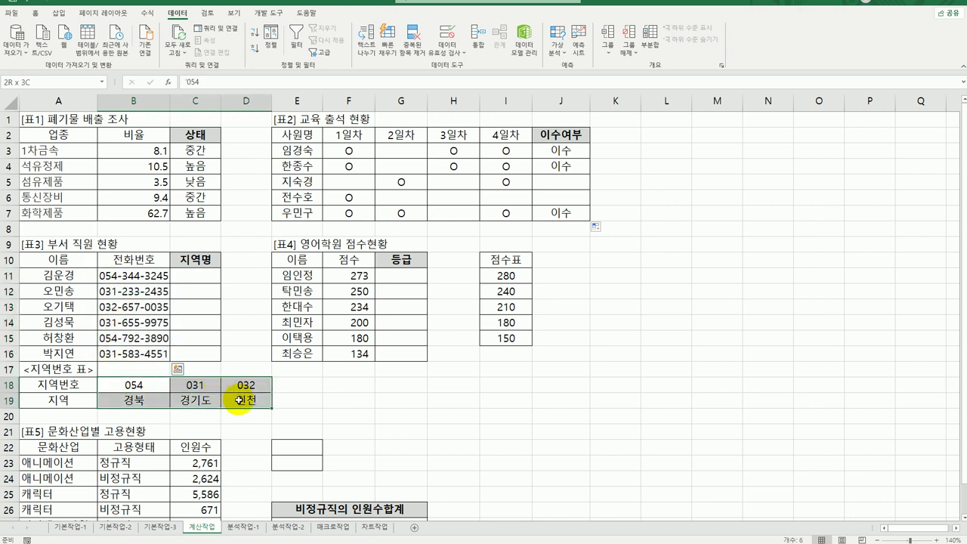
{"action": "left_click_drag", "start_coordinate": [134, 385], "coordinate": [242, 386]}
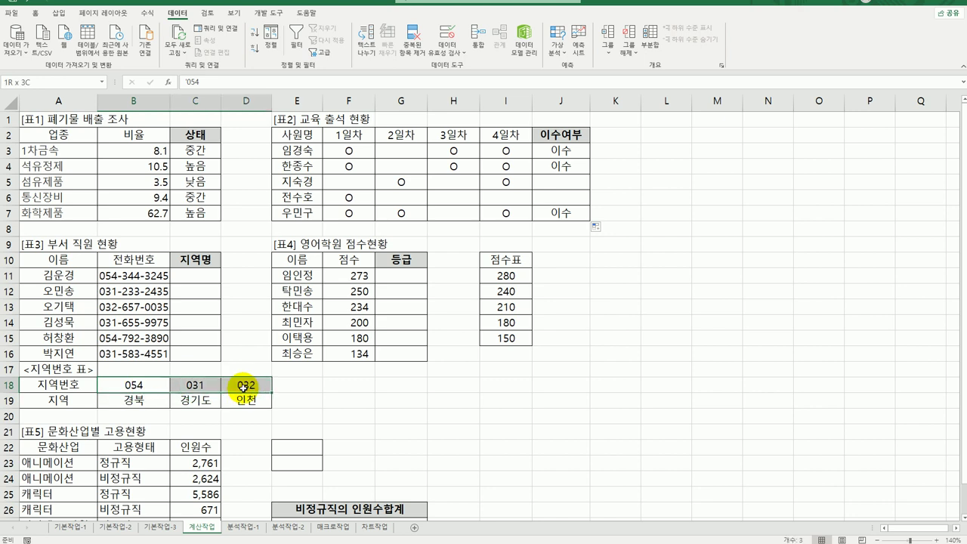
{"action": "left_click_drag", "start_coordinate": [133, 399], "coordinate": [246, 406]}
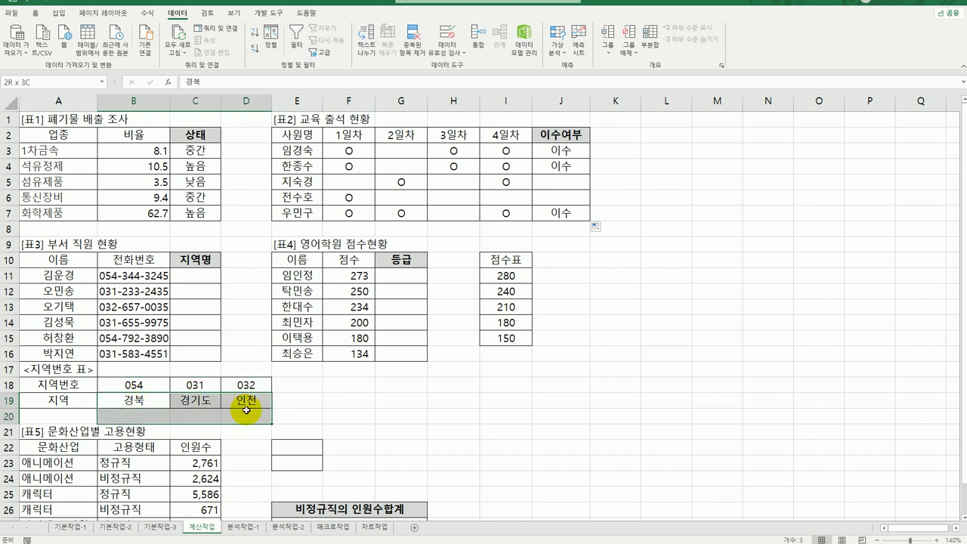
Enter =LEFT(B11,3) in the 지역명 cell C11 of [표3] and fill it down to C16
{"action": "left_click", "coordinate": [198, 273]}
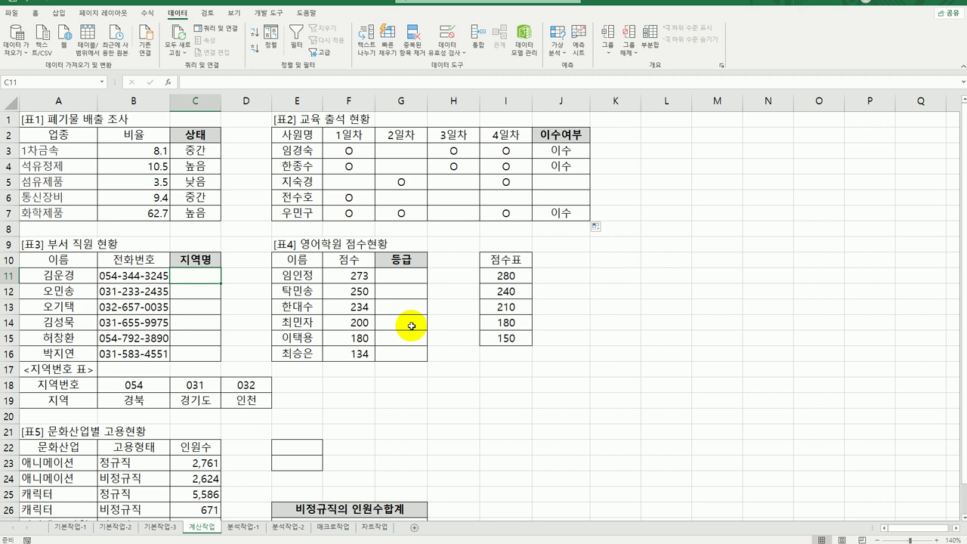
{"action": "type", "text": "="}
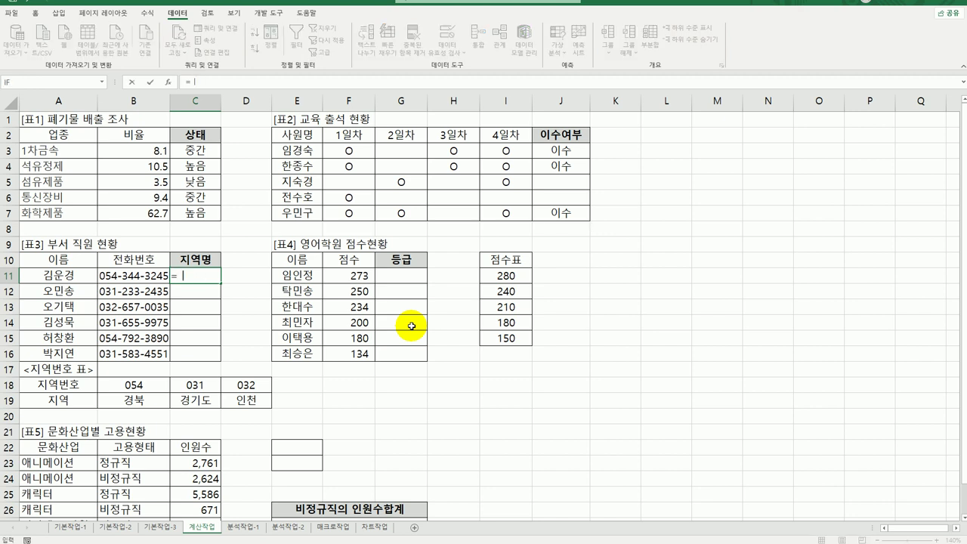
{"action": "type", "text": "le"}
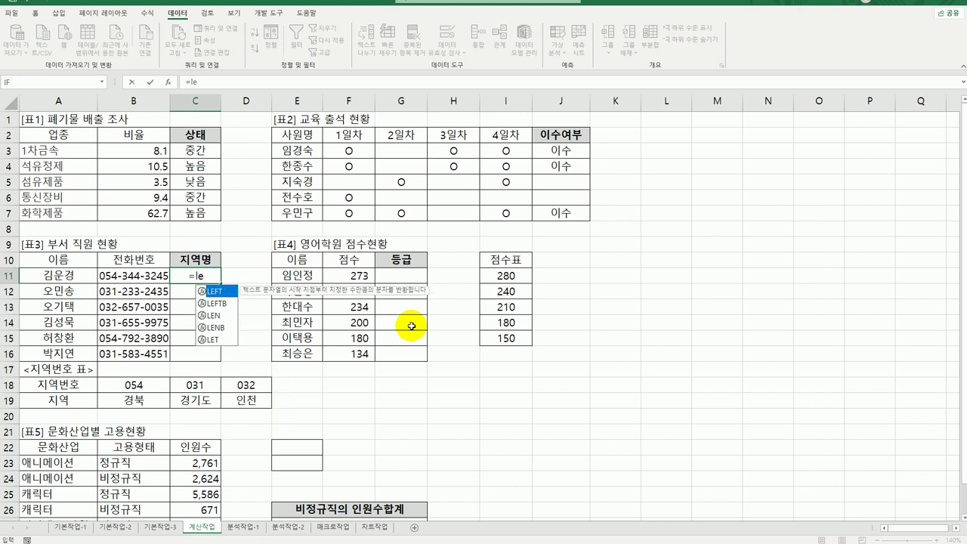
{"action": "double_click", "coordinate": [214, 292]}
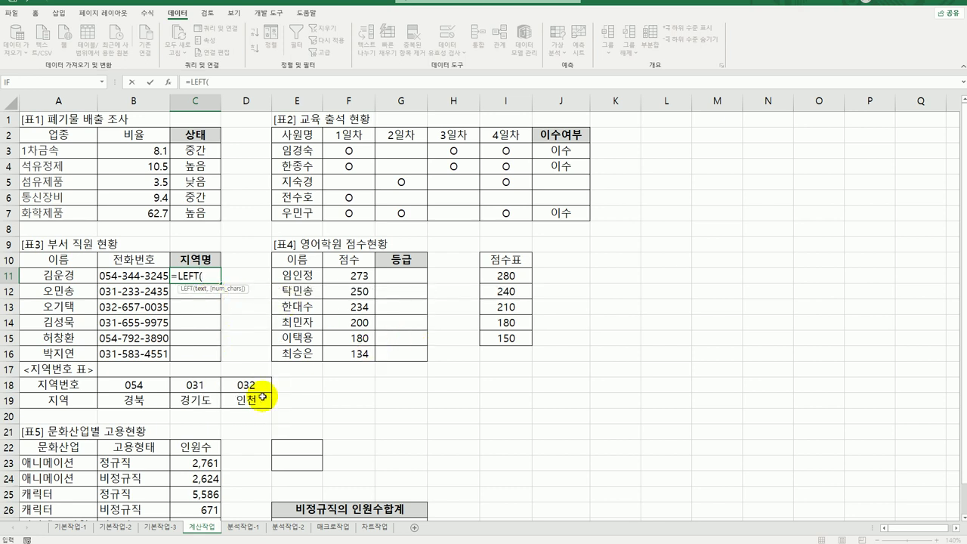
{"action": "left_click", "coordinate": [168, 82]}
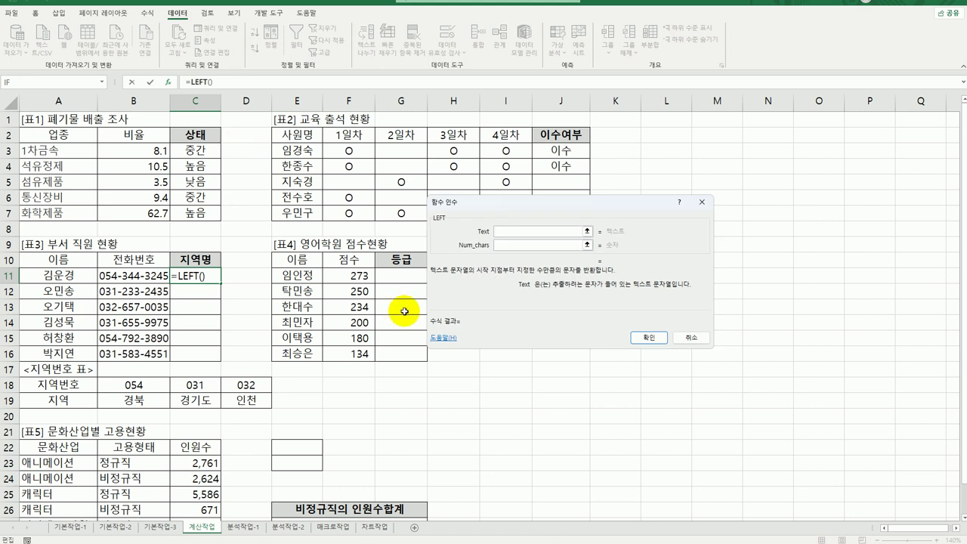
{"action": "left_click", "coordinate": [150, 275]}
{"action": "left_click", "coordinate": [512, 247]}
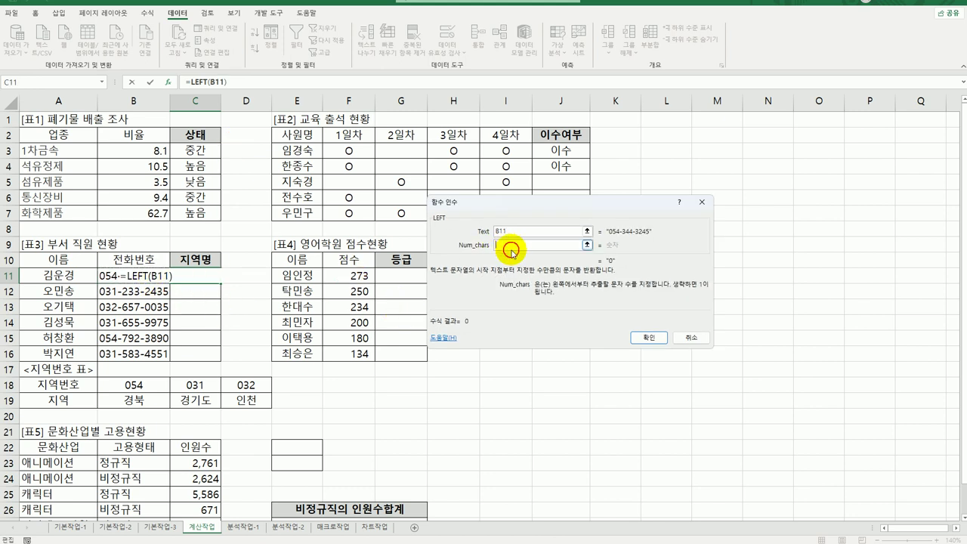
{"action": "type", "text": "3"}
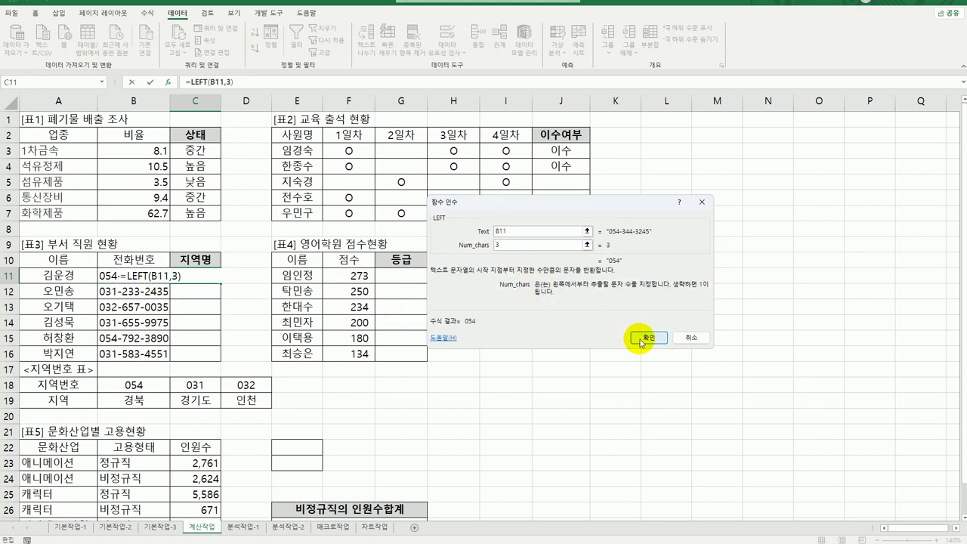
{"action": "left_click", "coordinate": [641, 340]}
{"action": "left_click_drag", "start_coordinate": [220, 283], "coordinate": [219, 361]}
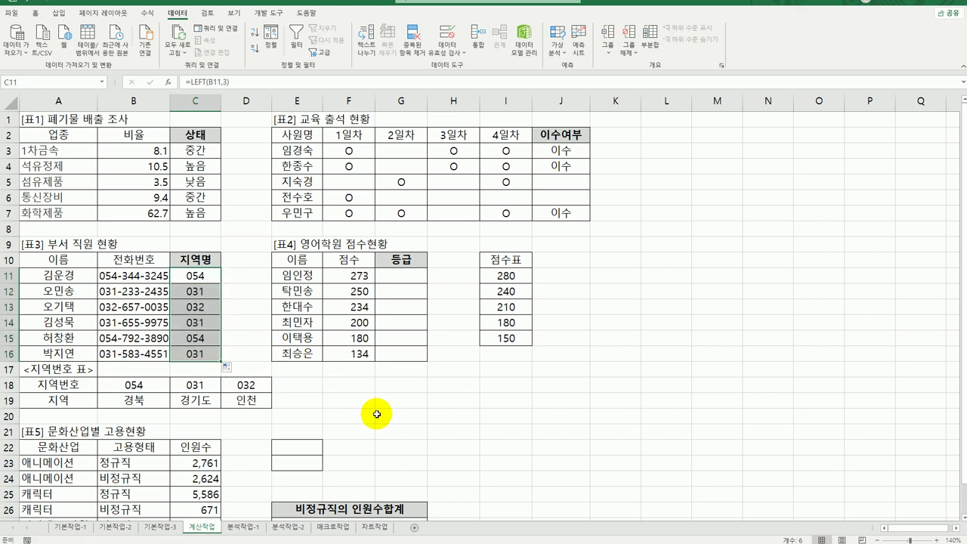
Wrap the LEFT formula in C11 inside HLOOKUP as its Lookup_value, with the HLOOKUP function arguments open
{"action": "left_click", "coordinate": [204, 276]}
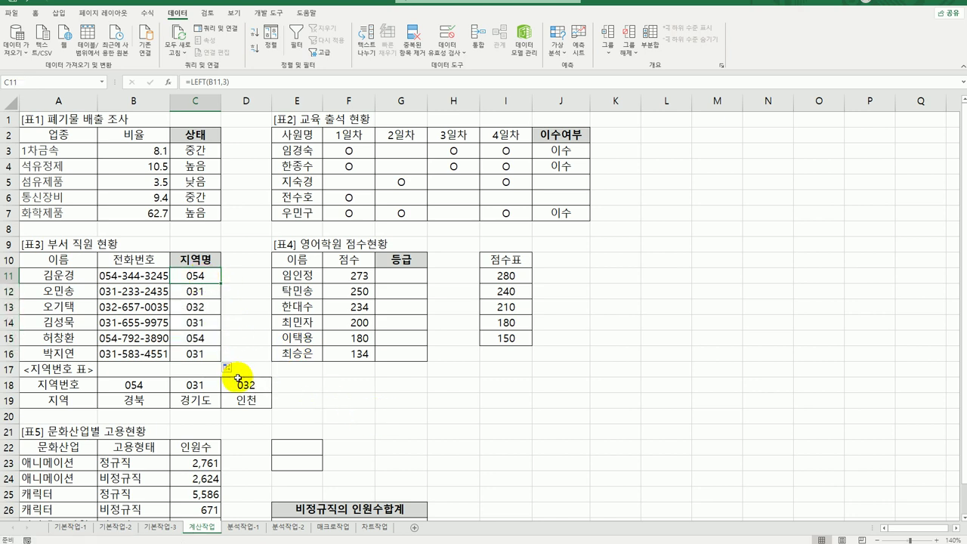
{"action": "left_click_drag", "start_coordinate": [129, 387], "coordinate": [247, 404]}
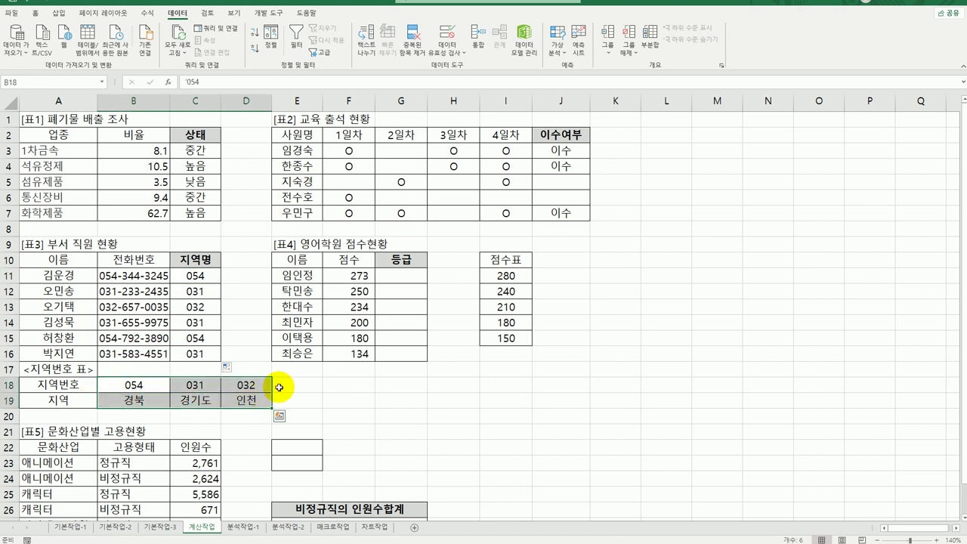
{"action": "left_click", "coordinate": [213, 279]}
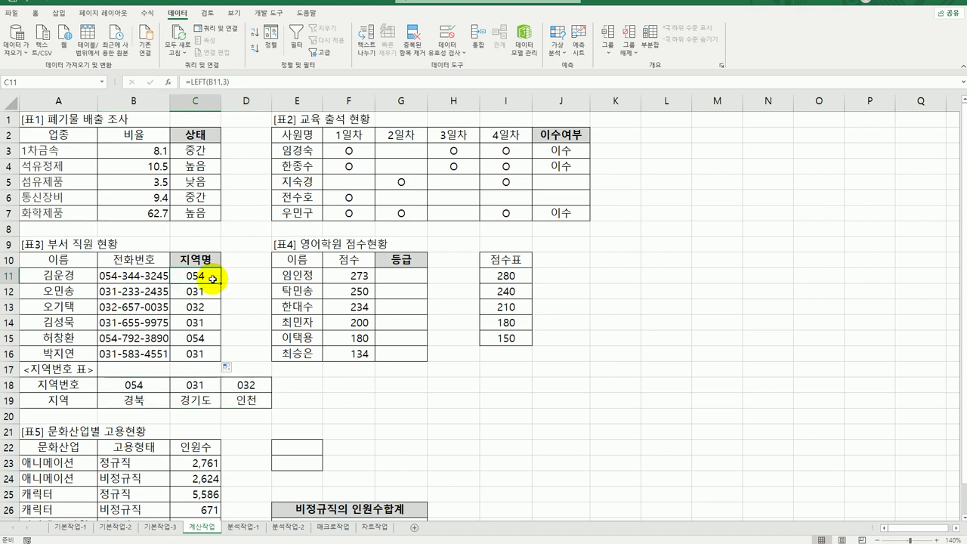
{"action": "double_click", "coordinate": [213, 279]}
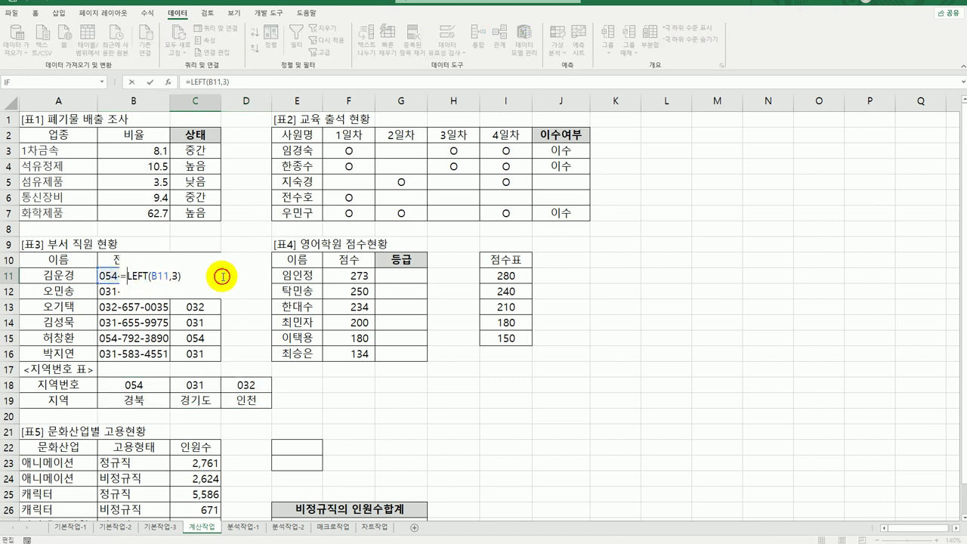
{"action": "type", "text": "hl"}
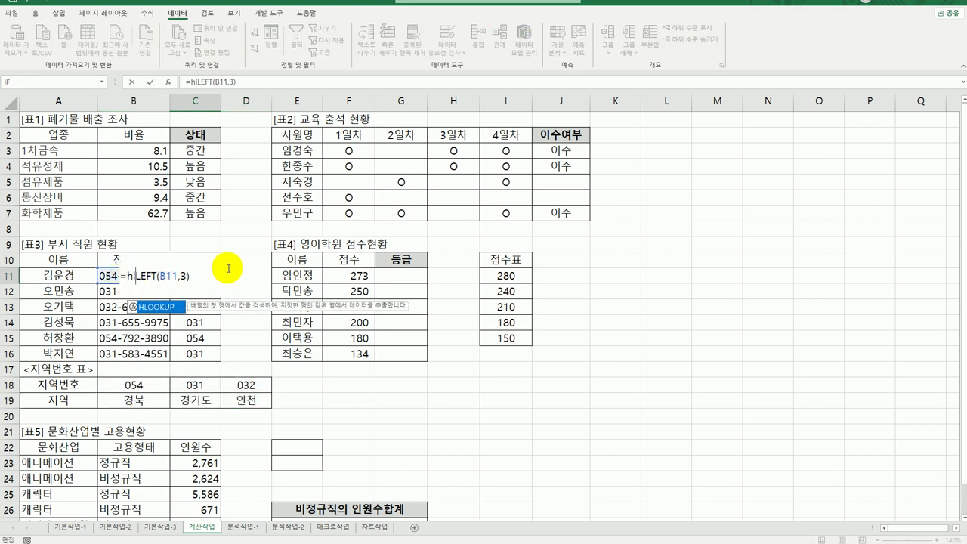
{"action": "double_click", "coordinate": [151, 306]}
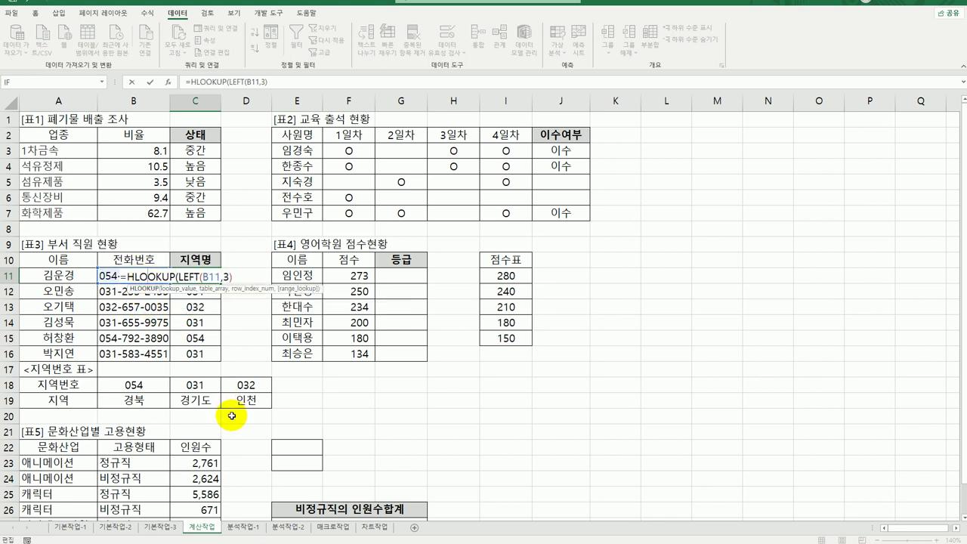
{"action": "left_click", "coordinate": [169, 82]}
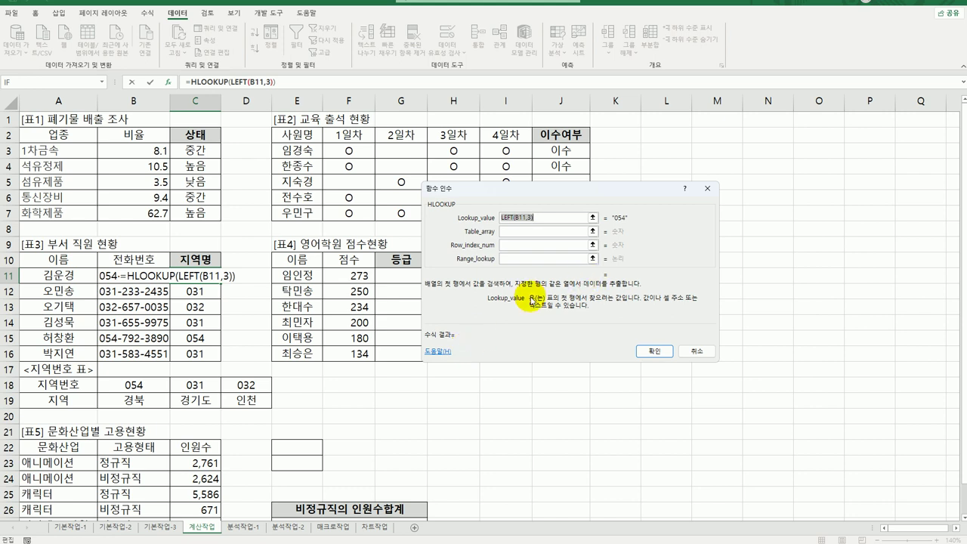
Complete the HLOOKUP with Table_array $B$18:$D$19, Row_index_num 2 and Range_lookup 0, and fill it down to C16
{"action": "left_click", "coordinate": [516, 231]}
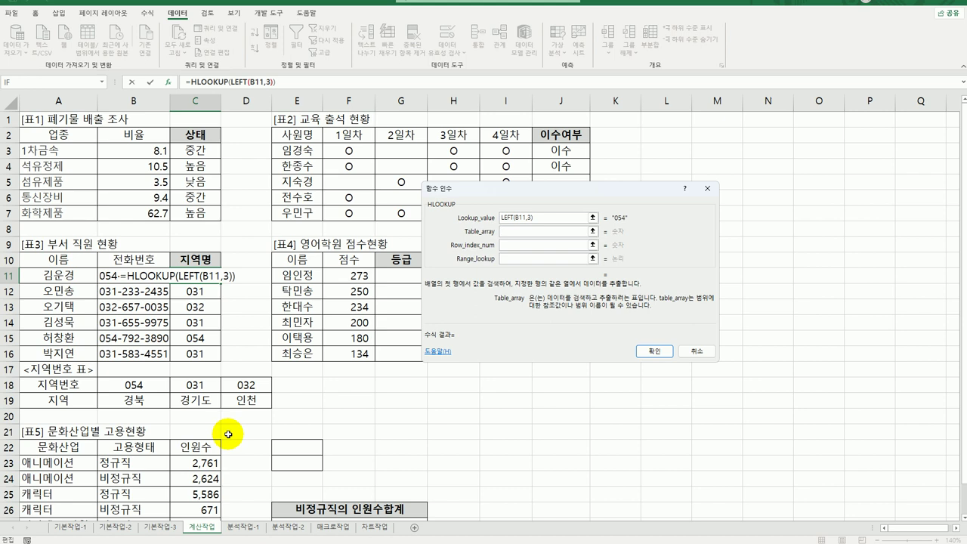
{"action": "left_click_drag", "start_coordinate": [151, 384], "coordinate": [244, 397]}
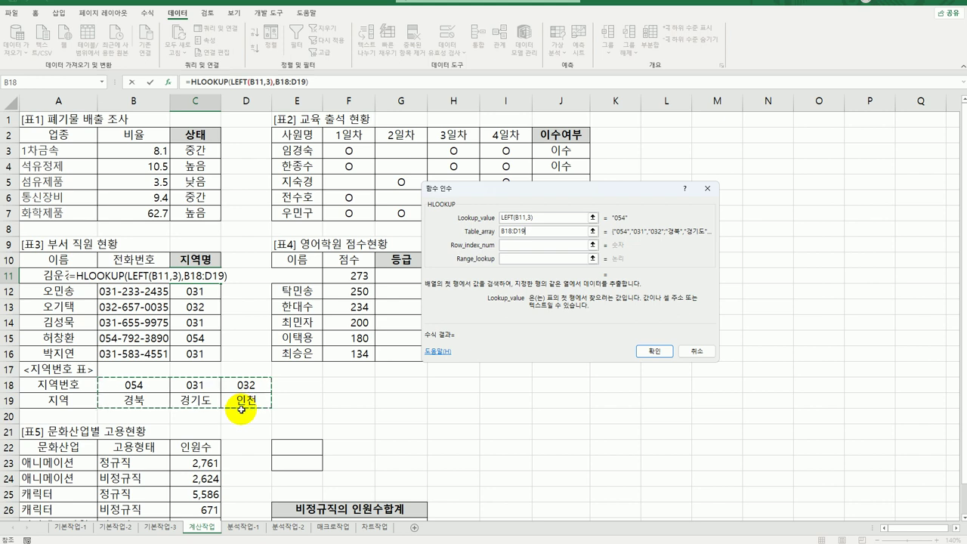
{"action": "key", "text": "F4"}
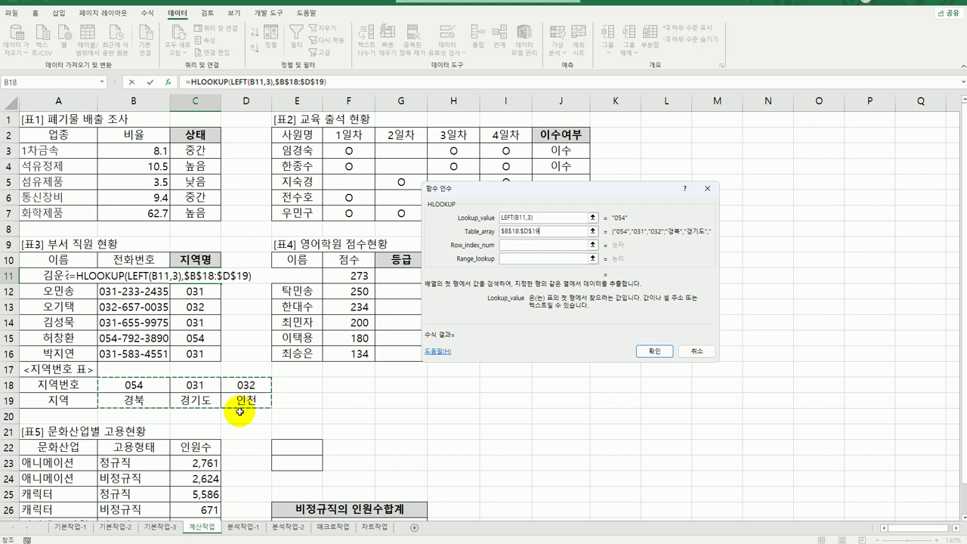
{"action": "left_click", "coordinate": [509, 245]}
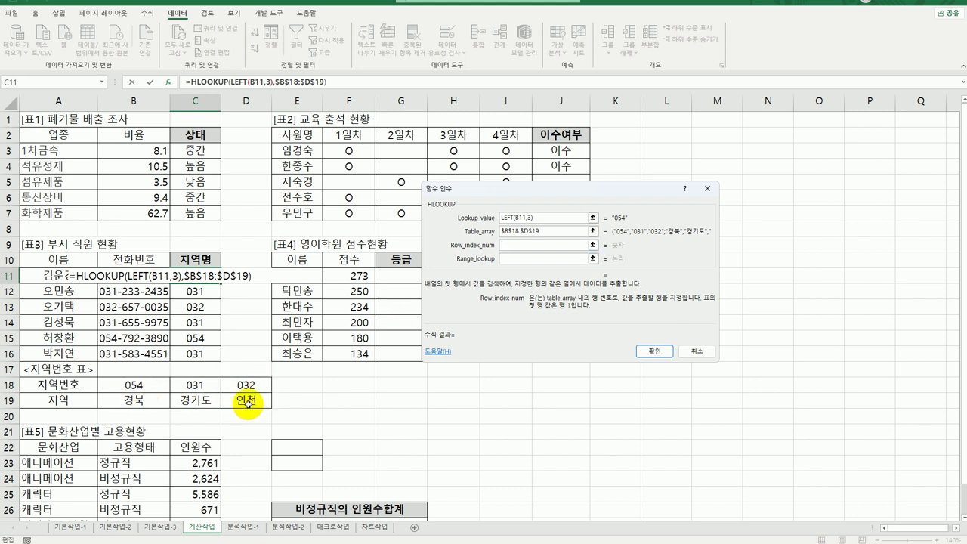
{"action": "type", "text": "2"}
{"action": "key", "text": "Tab"}
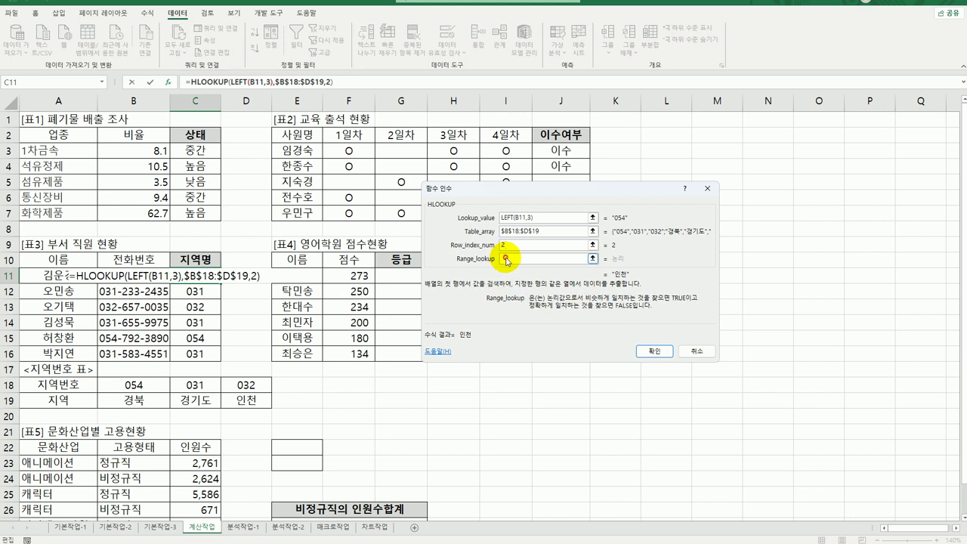
{"action": "type", "text": "0"}
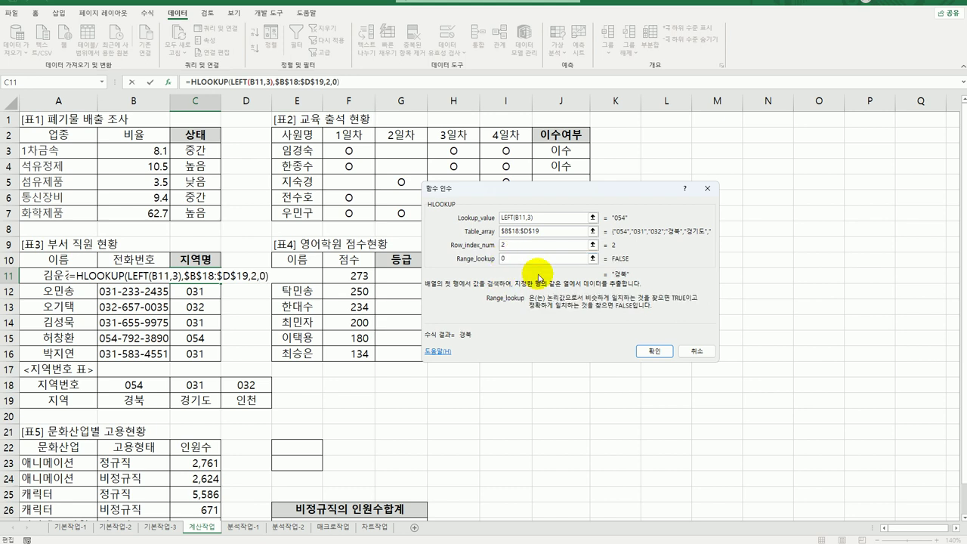
{"action": "left_click", "coordinate": [654, 351]}
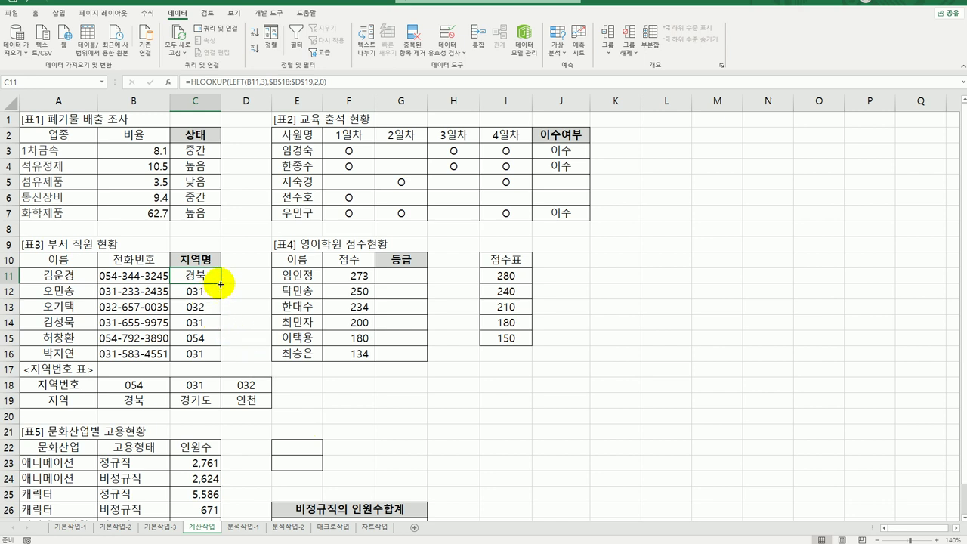
{"action": "left_click_drag", "start_coordinate": [221, 282], "coordinate": [212, 362]}
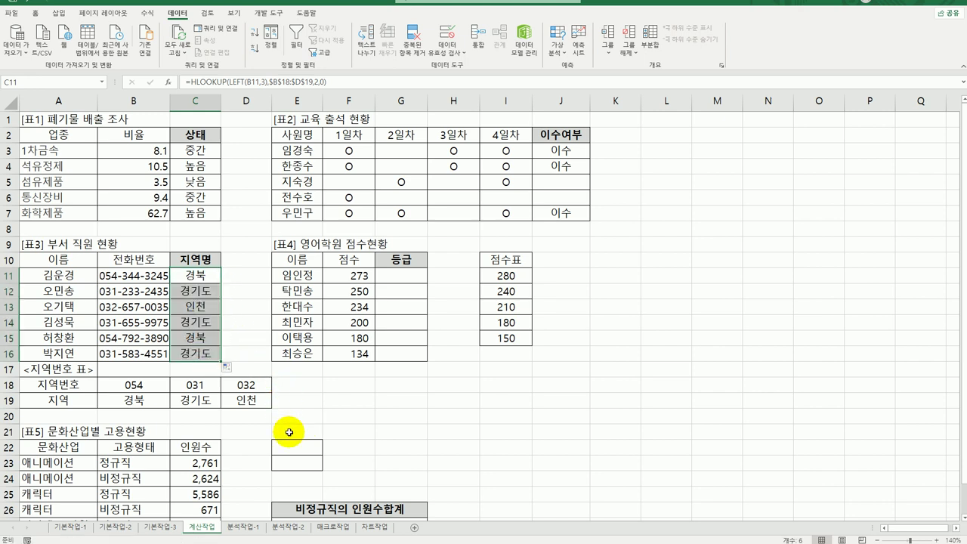
Examine the 점수 values of [표4] against the 점수표 thresholds in I11:I15 for the 등급 column
{"action": "left_click", "coordinate": [413, 277]}
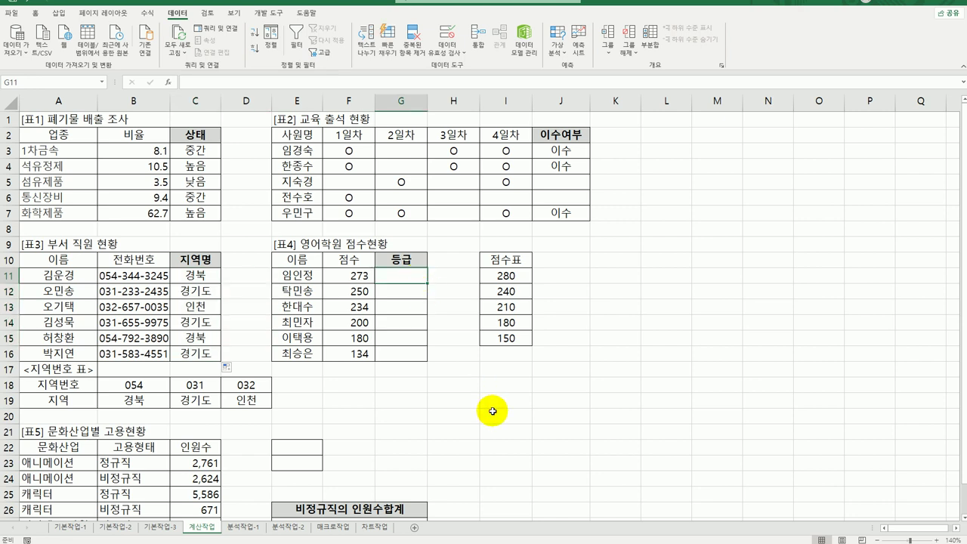
{"action": "left_click_drag", "start_coordinate": [506, 270], "coordinate": [503, 341]}
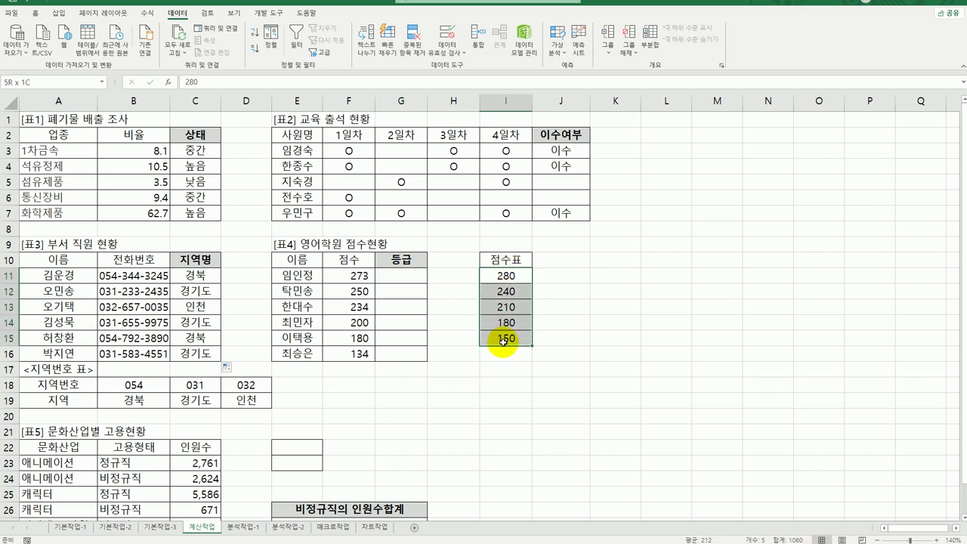
{"action": "left_click", "coordinate": [401, 275]}
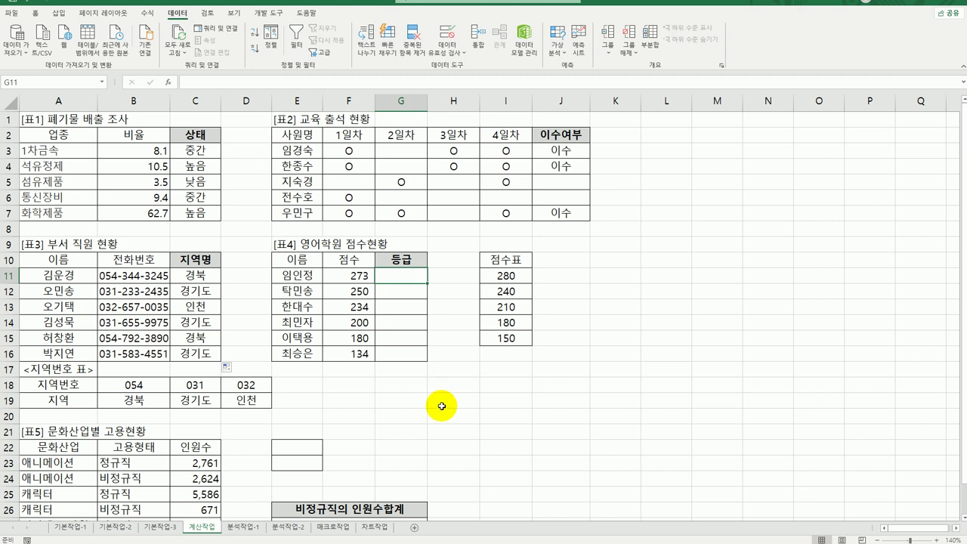
{"action": "left_click", "coordinate": [351, 275]}
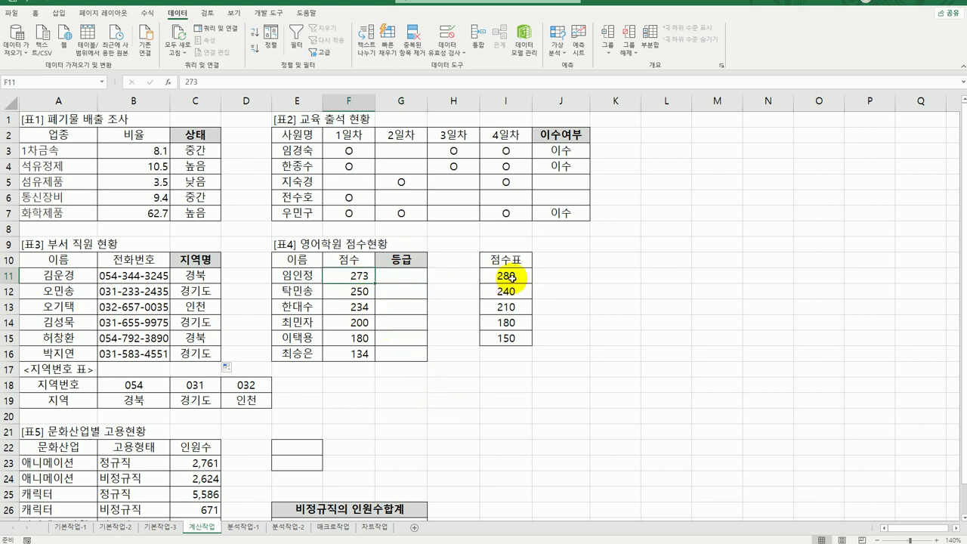
{"action": "left_click_drag", "start_coordinate": [511, 278], "coordinate": [511, 341]}
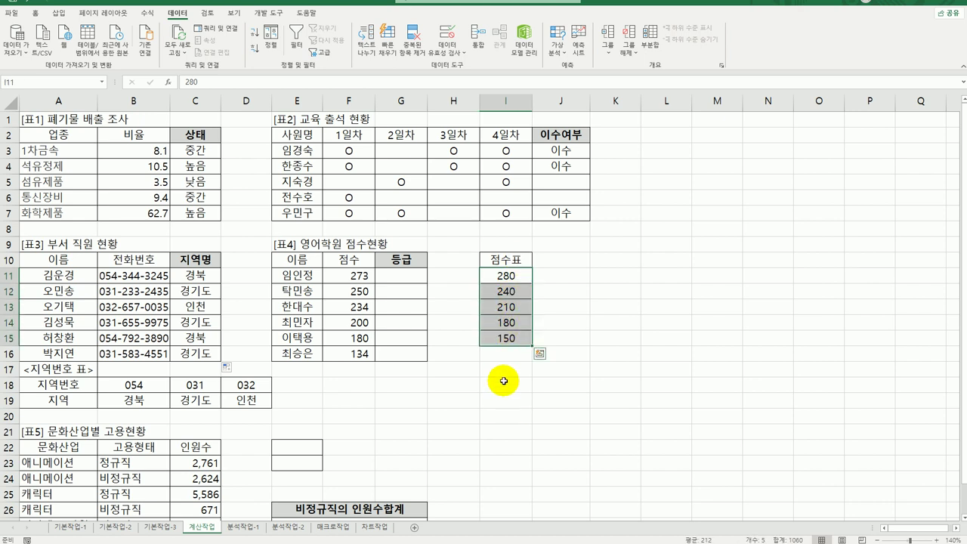
{"action": "left_click", "coordinate": [524, 272]}
{"action": "left_click", "coordinate": [521, 293]}
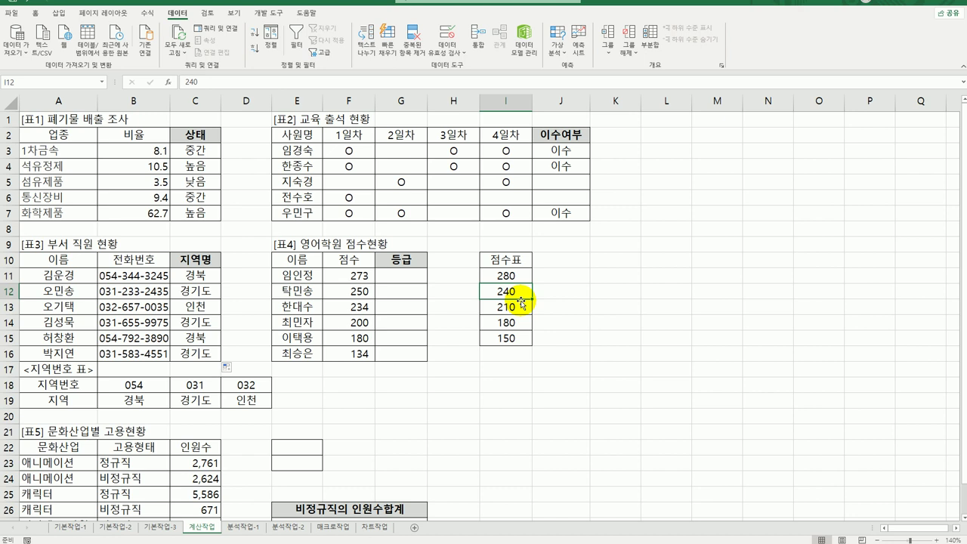
{"action": "left_click", "coordinate": [425, 291]}
{"action": "left_click", "coordinate": [506, 295]}
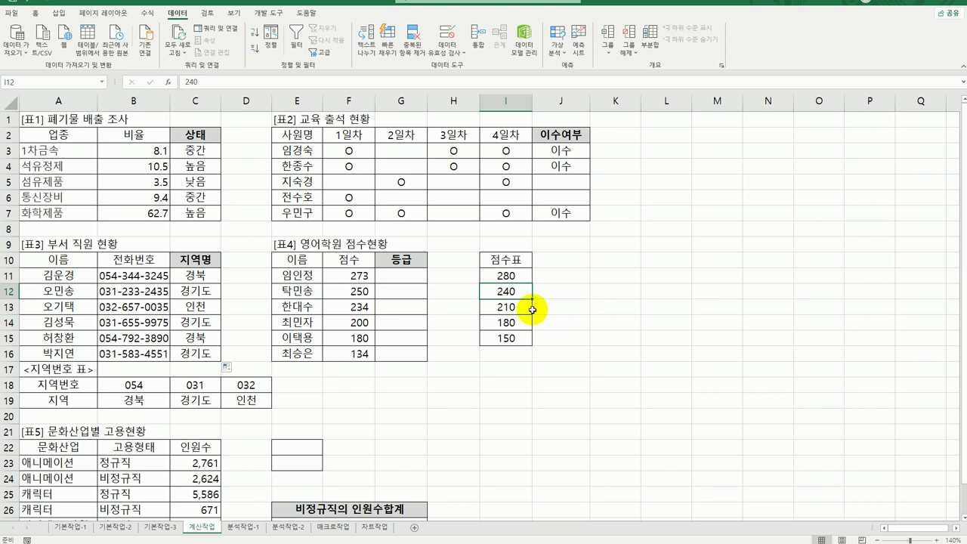
Start a MATCH function in 등급 cell G11 of [표4] with Lookup_value F11 and Lookup_array $I$11:$I$15
{"action": "left_click", "coordinate": [506, 276]}
{"action": "left_click_drag", "start_coordinate": [506, 295], "coordinate": [504, 338]}
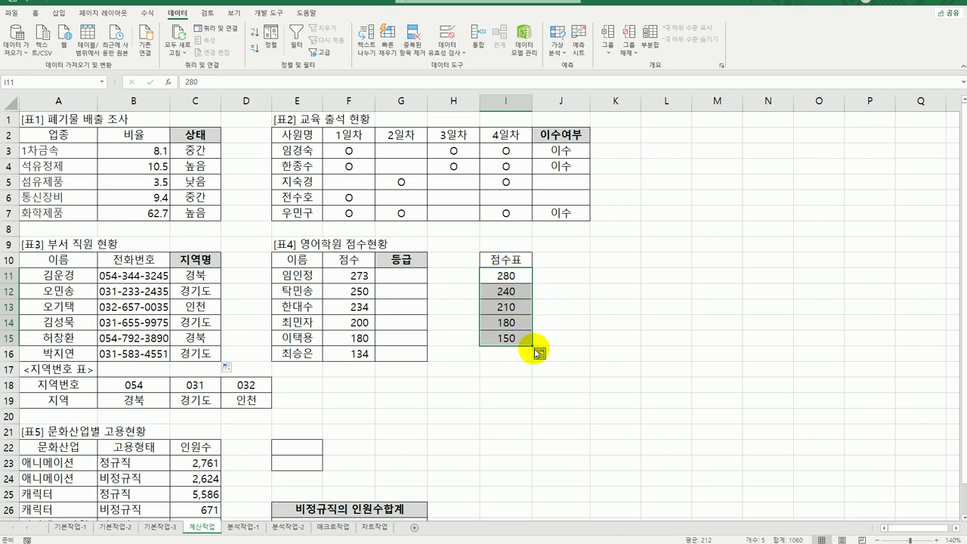
{"action": "left_click", "coordinate": [400, 276]}
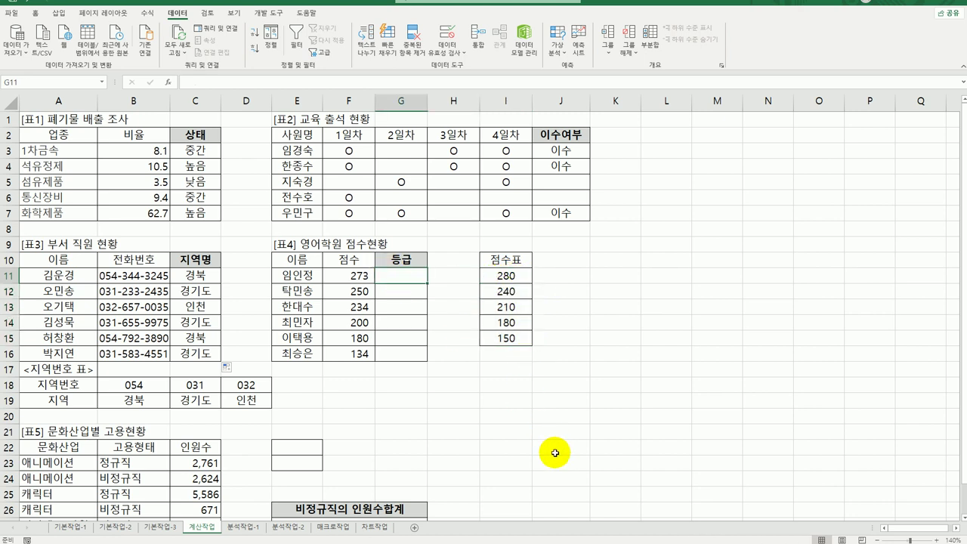
{"action": "type", "text": "="}
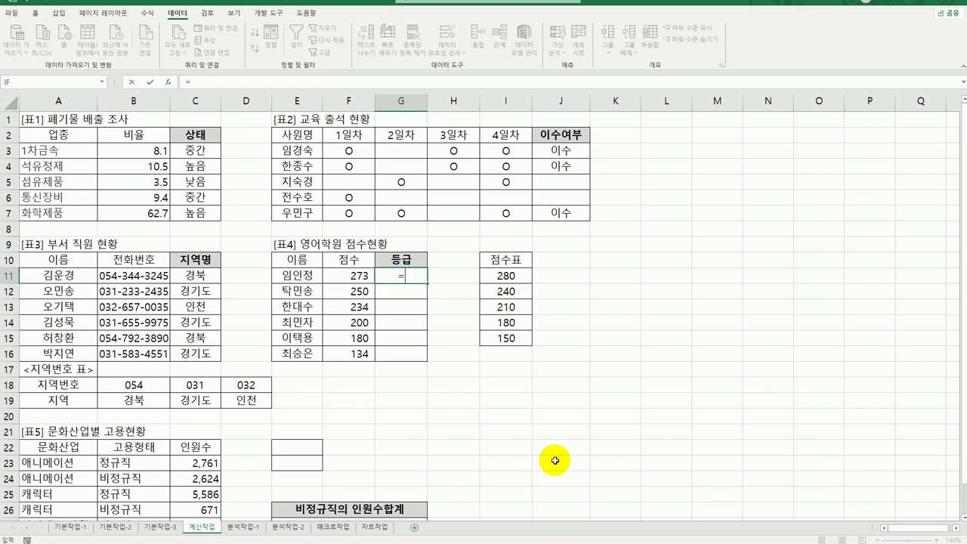
{"action": "type", "text": "m"}
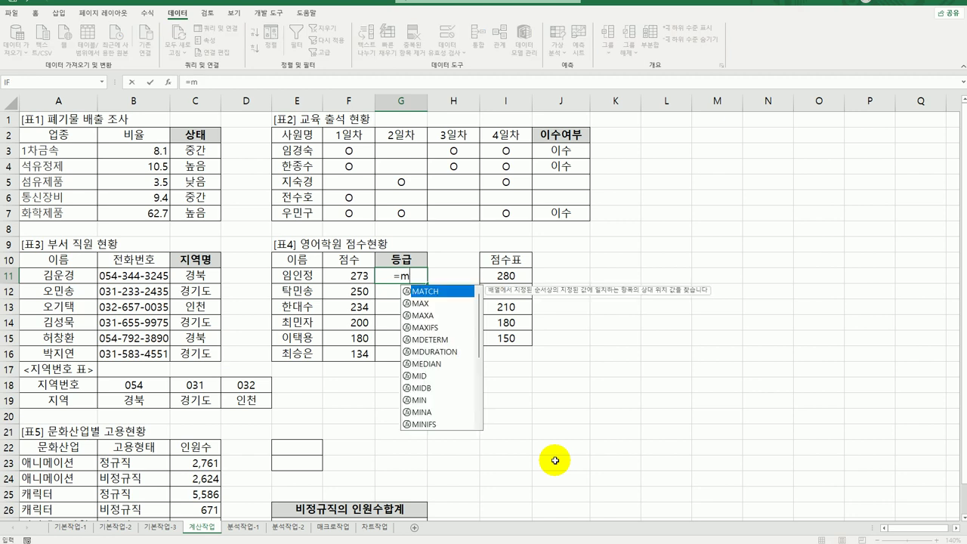
{"action": "double_click", "coordinate": [446, 291]}
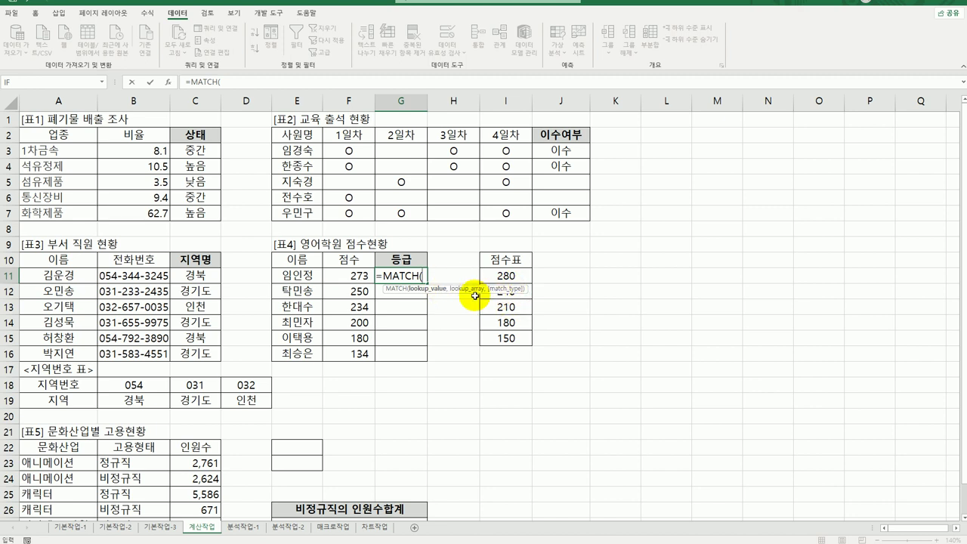
{"action": "left_click", "coordinate": [167, 82]}
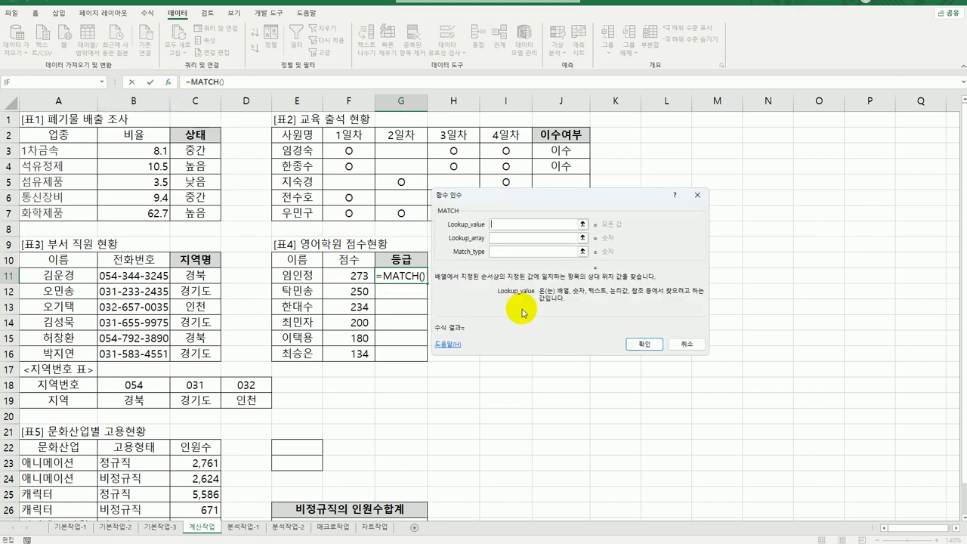
{"action": "left_click_drag", "start_coordinate": [567, 198], "coordinate": [748, 255]}
{"action": "left_click", "coordinate": [367, 275]}
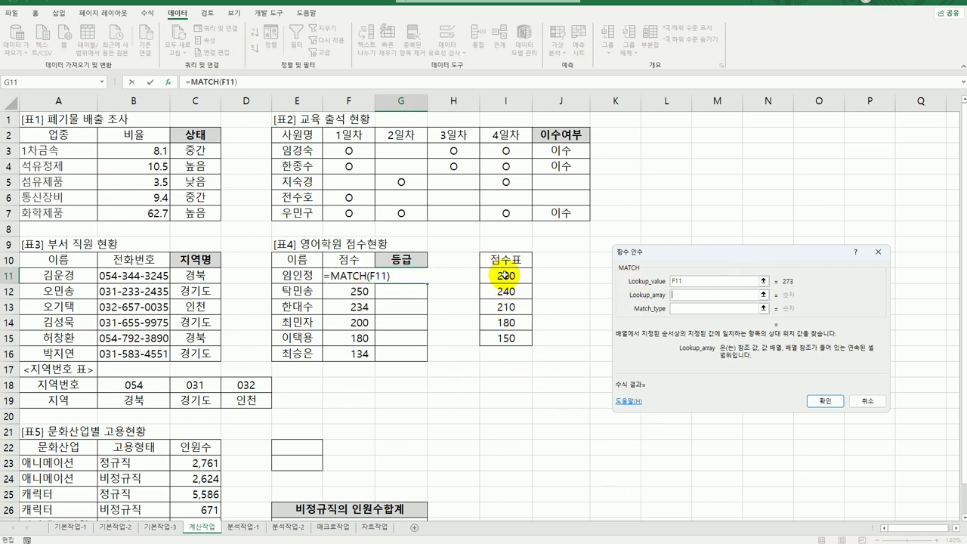
{"action": "left_click_drag", "start_coordinate": [504, 275], "coordinate": [505, 343]}
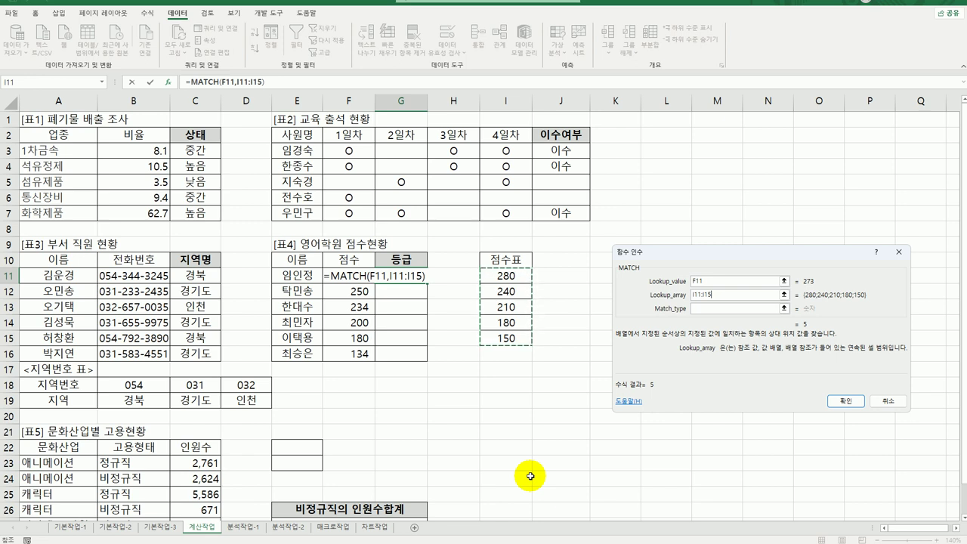
{"action": "key", "text": "F4"}
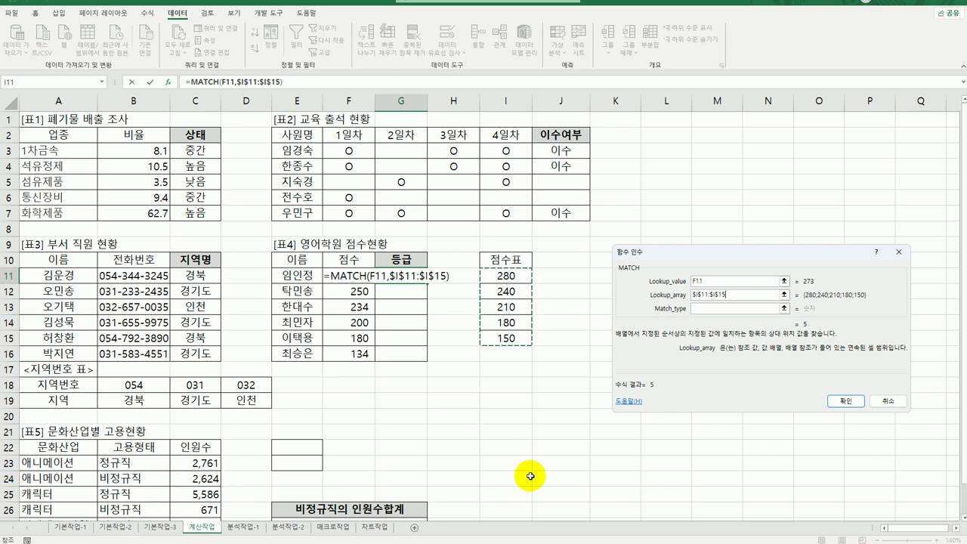
Complete the MATCH with Match_type -1 and fill it down to G16
{"action": "left_click", "coordinate": [707, 310]}
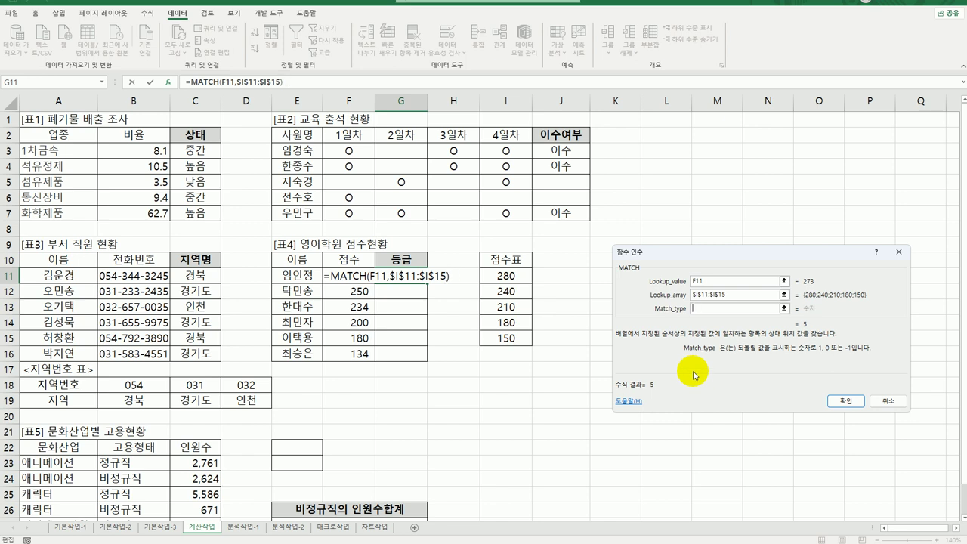
{"action": "type", "text": "0"}
{"action": "key", "text": "BackSpace"}
{"action": "type", "text": "-"}
{"action": "key", "text": "BackSpace"}
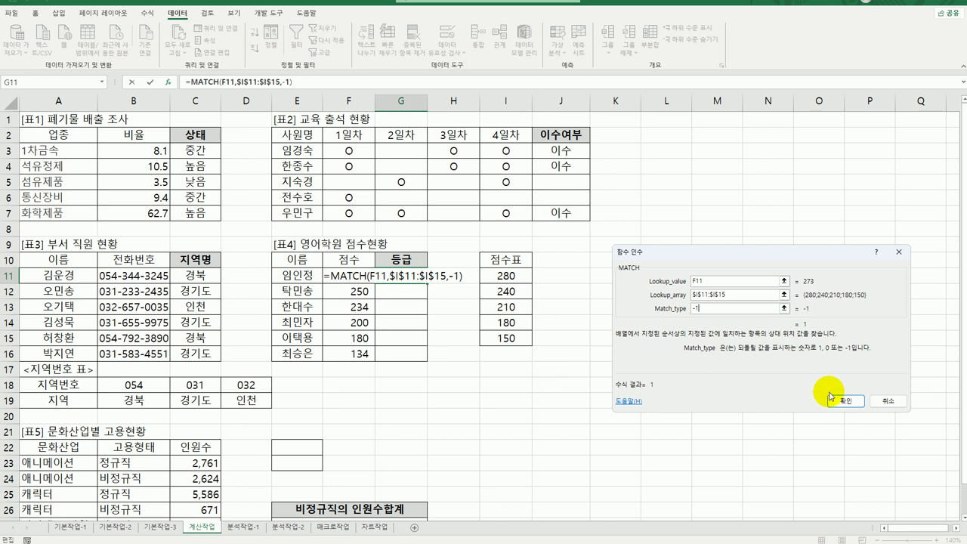
{"action": "left_click_drag", "start_coordinate": [748, 261], "coordinate": [684, 249]}
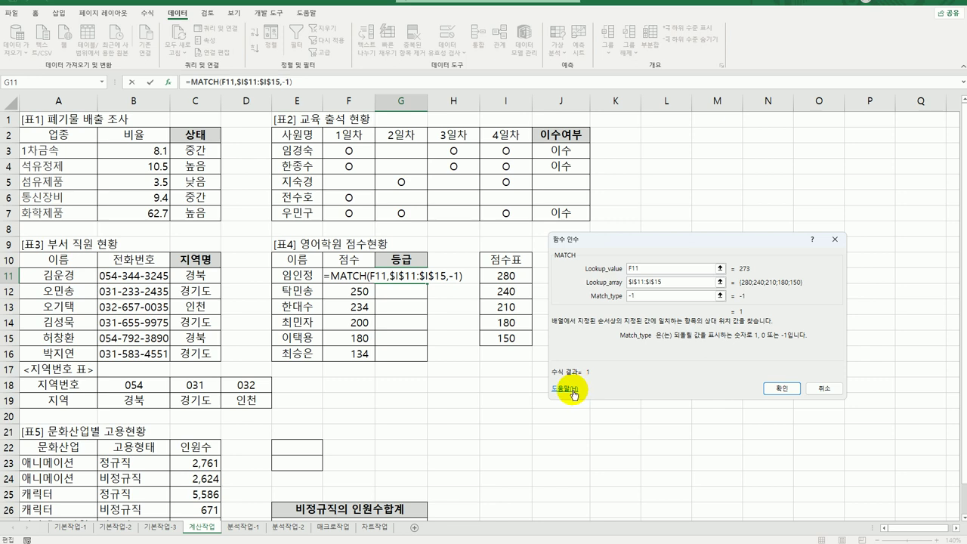
{"action": "left_click", "coordinate": [781, 388]}
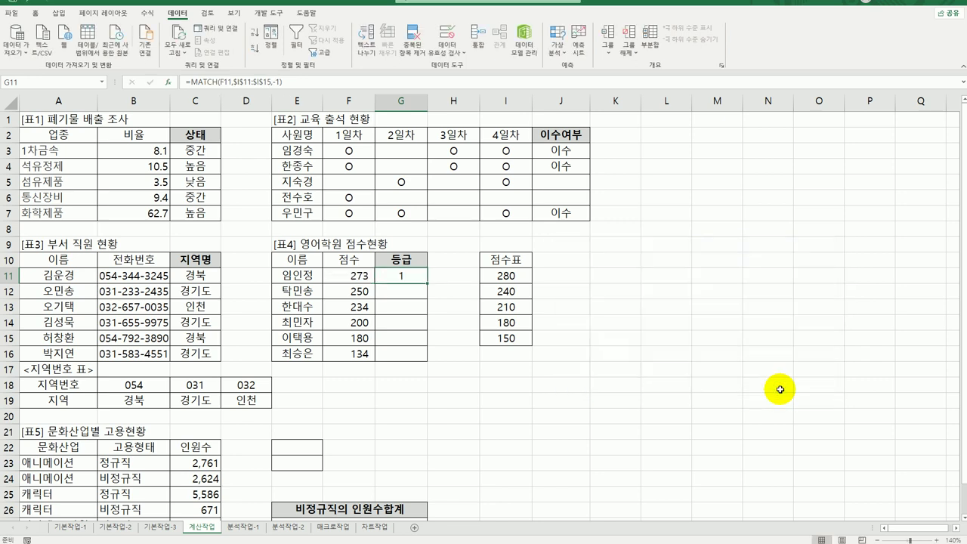
{"action": "left_click_drag", "start_coordinate": [428, 282], "coordinate": [421, 370]}
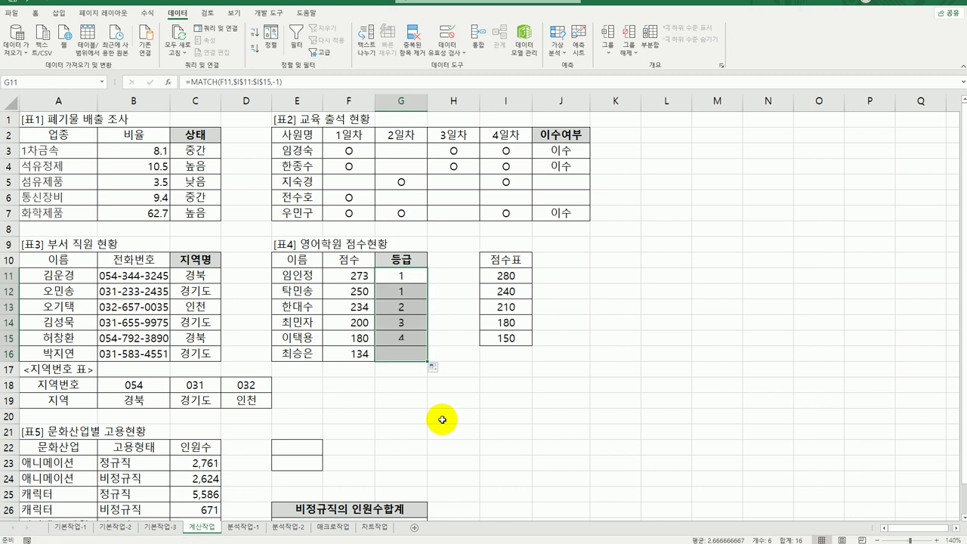
Append &"등급" to the MATCH formula in G11 and fill it down to G16
{"action": "left_click", "coordinate": [411, 276]}
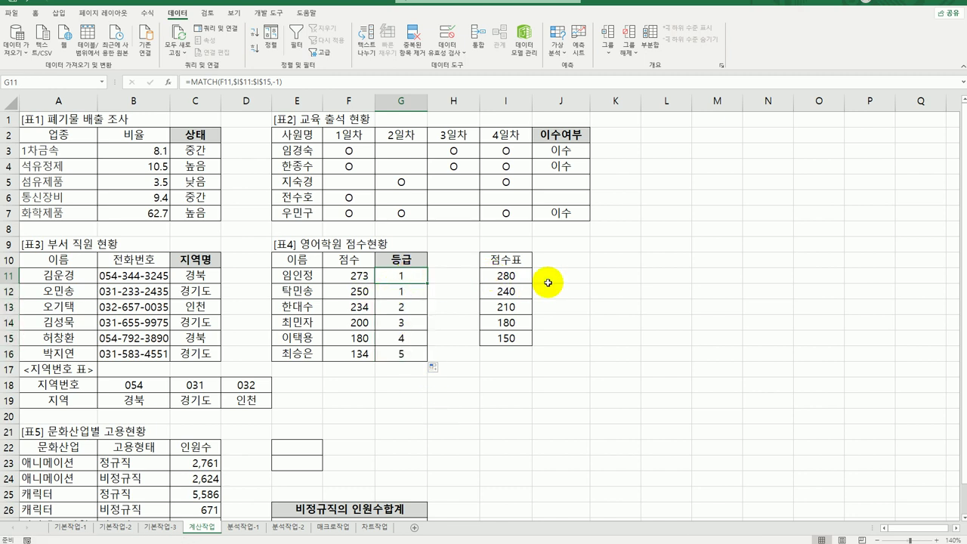
{"action": "left_click_drag", "start_coordinate": [518, 275], "coordinate": [510, 338]}
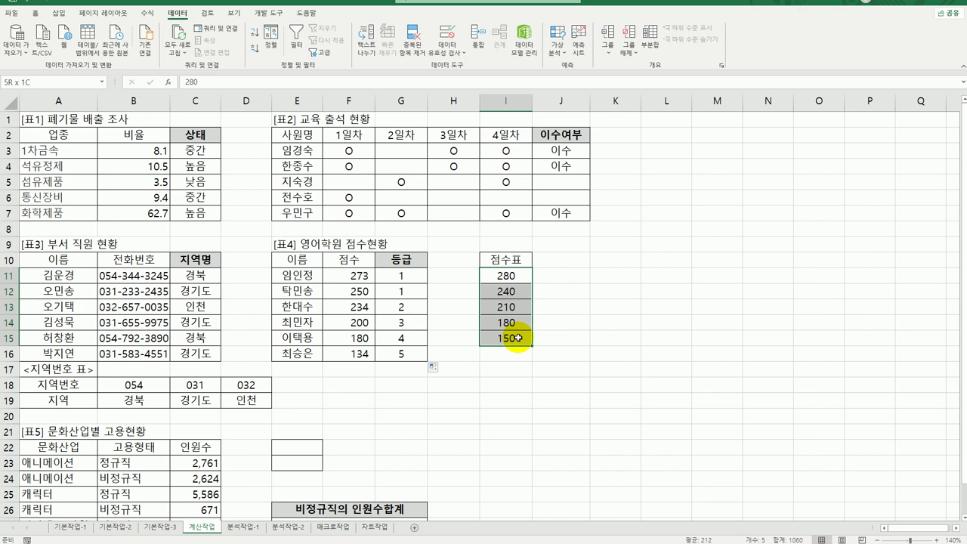
{"action": "left_click", "coordinate": [404, 275]}
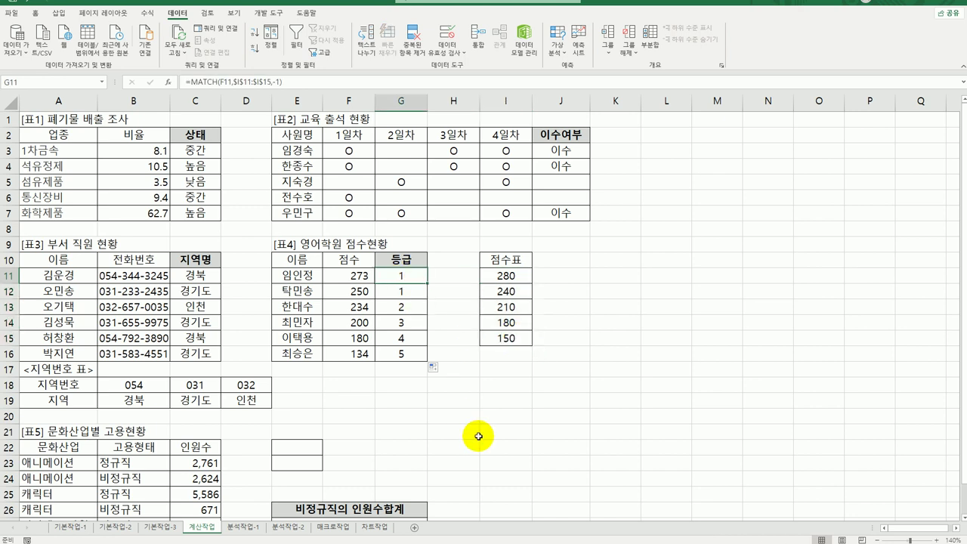
{"action": "double_click", "coordinate": [414, 277]}
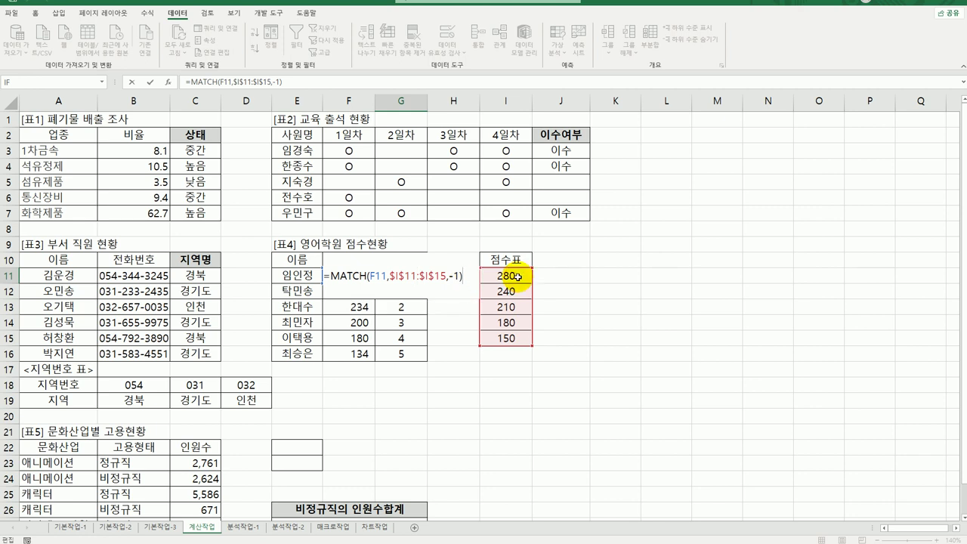
{"action": "type", "text": "&\"등"}
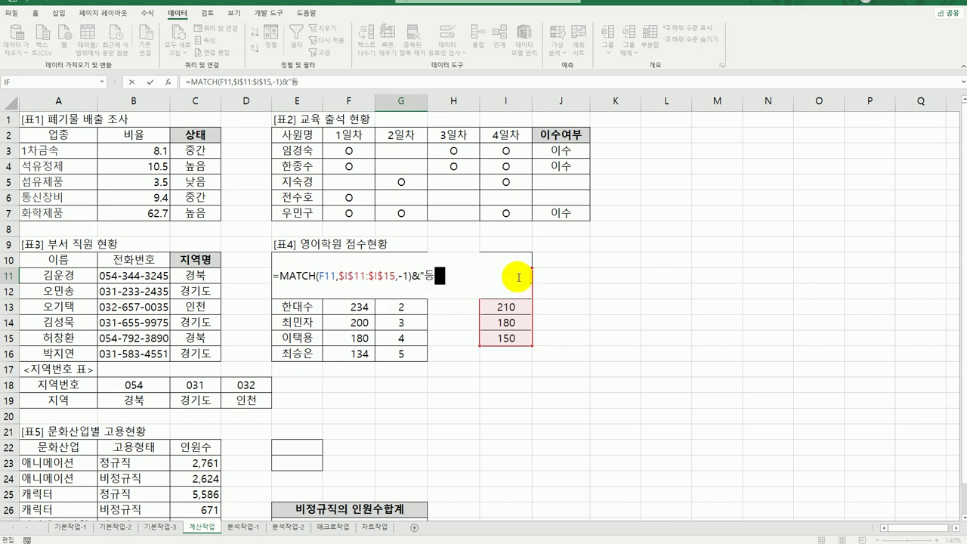
{"action": "type", "text": "급\""}
{"action": "key", "text": "Return"}
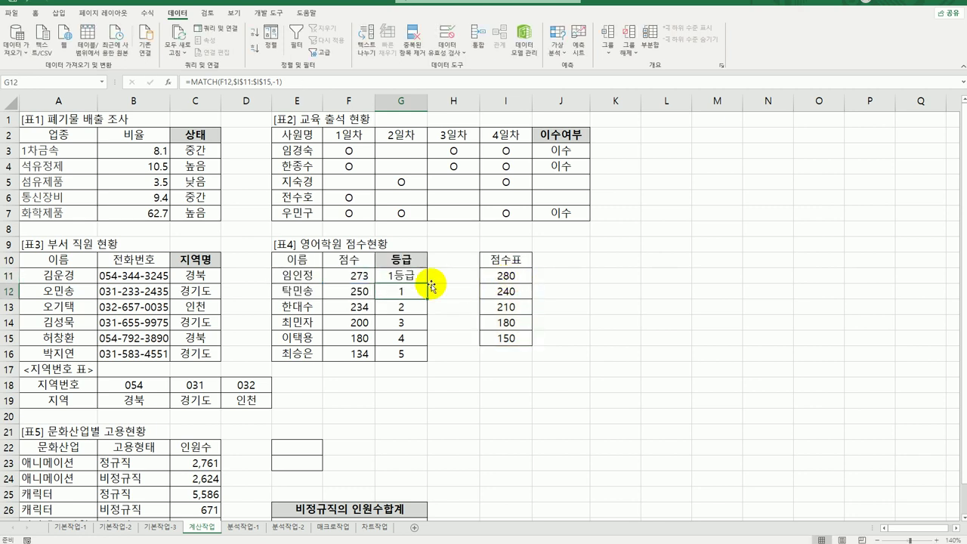
{"action": "left_click", "coordinate": [414, 280]}
{"action": "left_click_drag", "start_coordinate": [426, 283], "coordinate": [418, 359]}
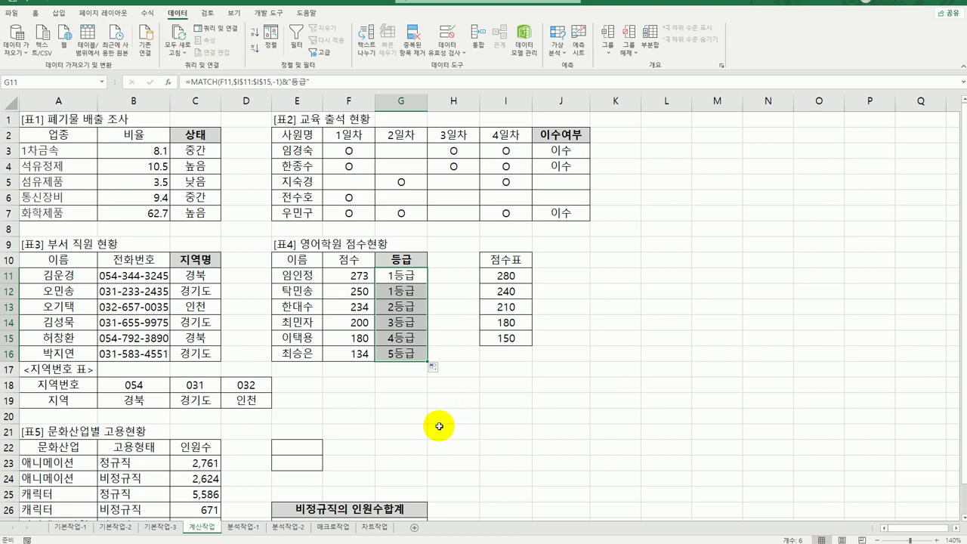
Build the [표5] criteria range in E22:E23 by copying the 고용형태 header and the 비정규직 entry from B22 and B24
{"action": "left_click", "coordinate": [315, 449]}
{"action": "scroll", "coordinate": [320, 464], "scroll_direction": "down", "scroll_amount": 2}
{"action": "scroll", "coordinate": [320, 464], "scroll_direction": "down", "scroll_amount": 1}
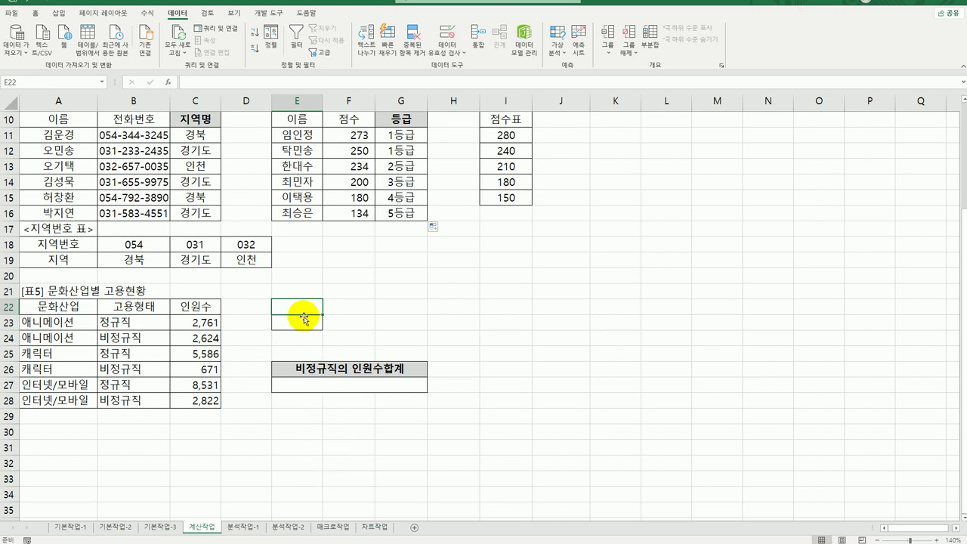
{"action": "left_click_drag", "start_coordinate": [299, 312], "coordinate": [298, 322]}
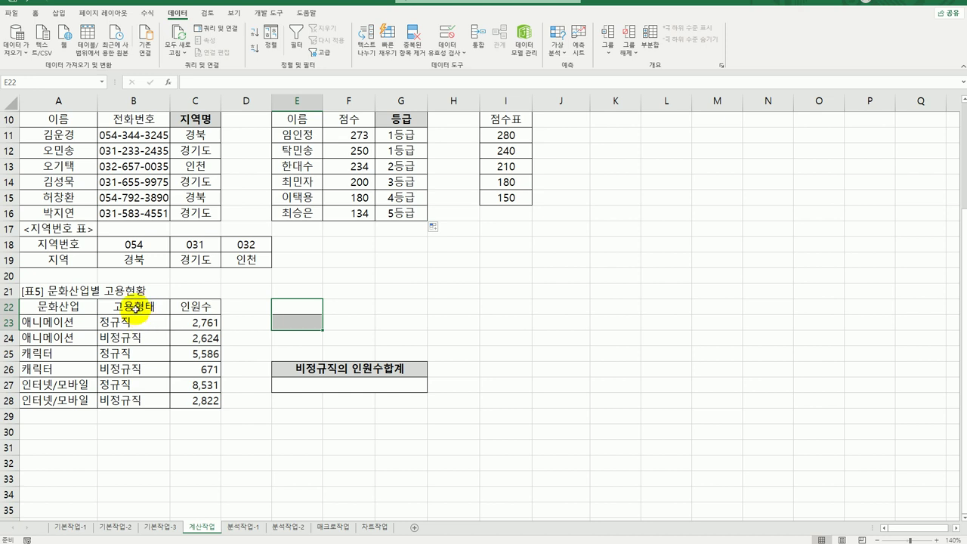
{"action": "left_click", "coordinate": [135, 307]}
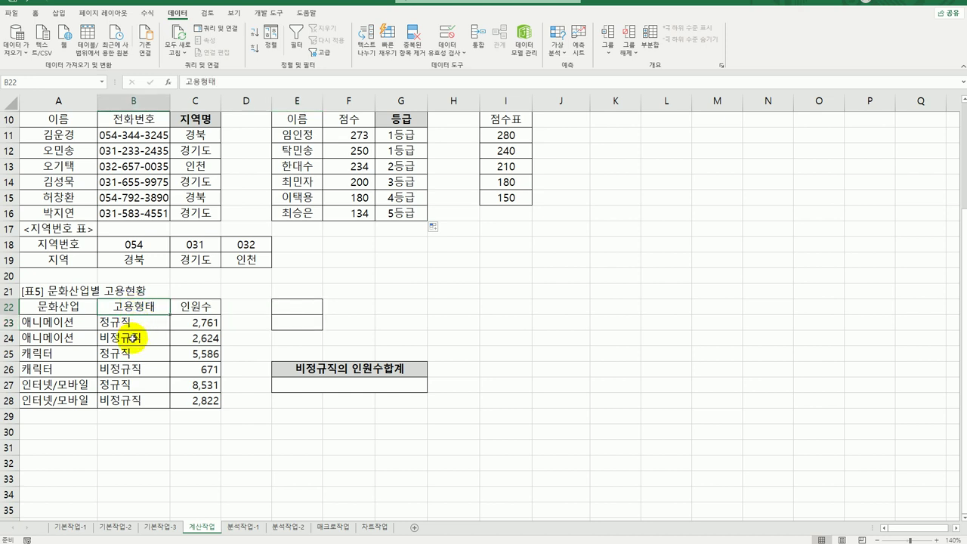
{"action": "left_click", "coordinate": [133, 338], "text": "ctrl"}
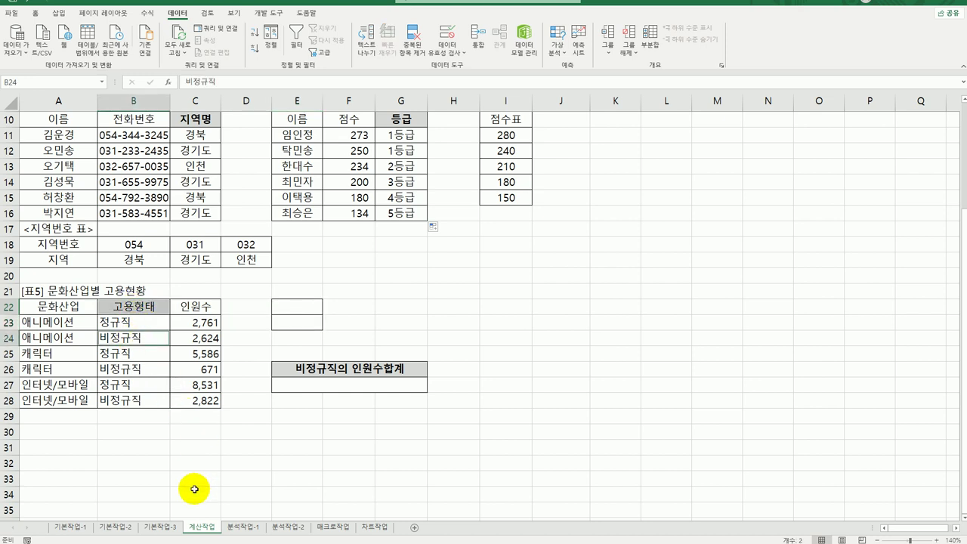
{"action": "key", "text": "ctrl+c"}
{"action": "left_click", "coordinate": [297, 307]}
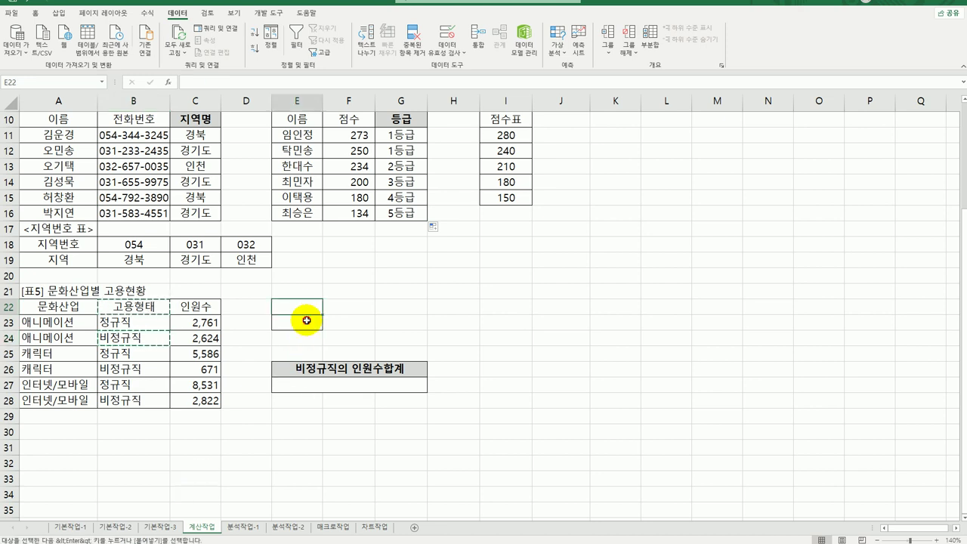
{"action": "key", "text": "ctrl+v"}
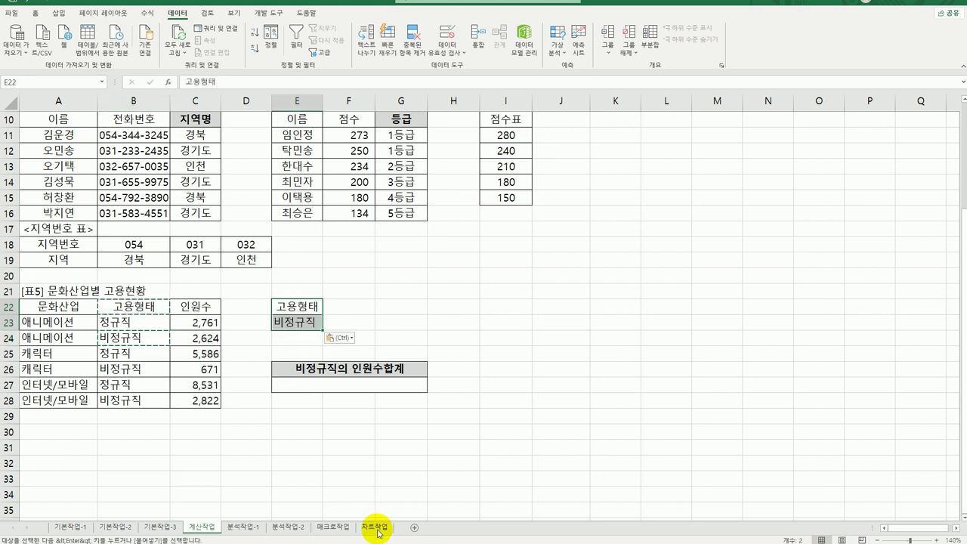
Calculate the 비정규직 인원수합계 in E27 with DSUM, using Database A22:C28, Field C22 and Criteria E22:E23
{"action": "left_click", "coordinate": [358, 385]}
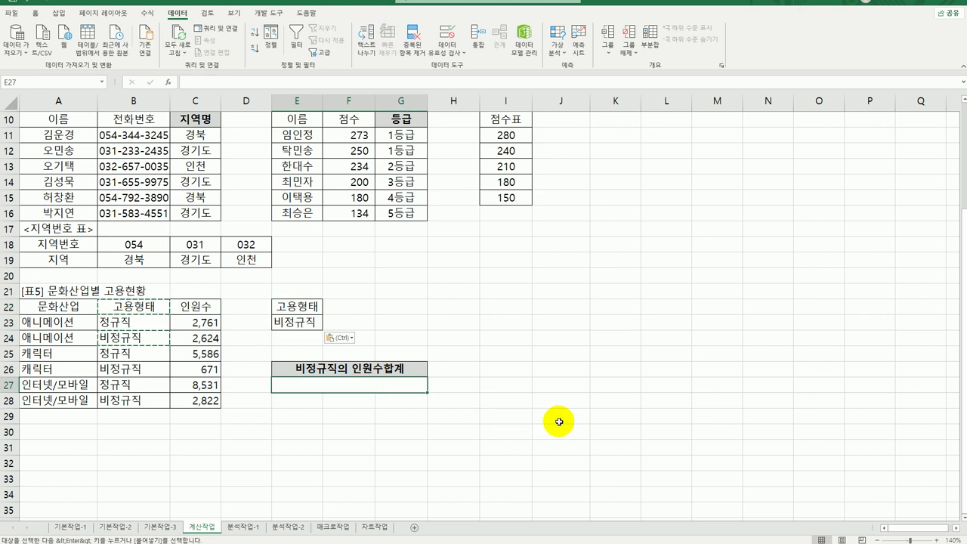
{"action": "type", "text": "=ㅇ"}
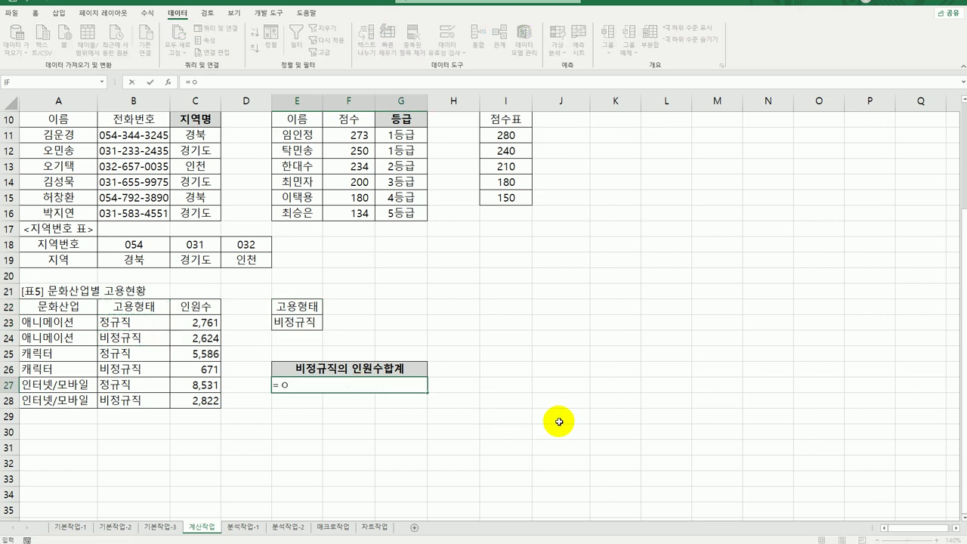
{"action": "type", "text": "dsum"}
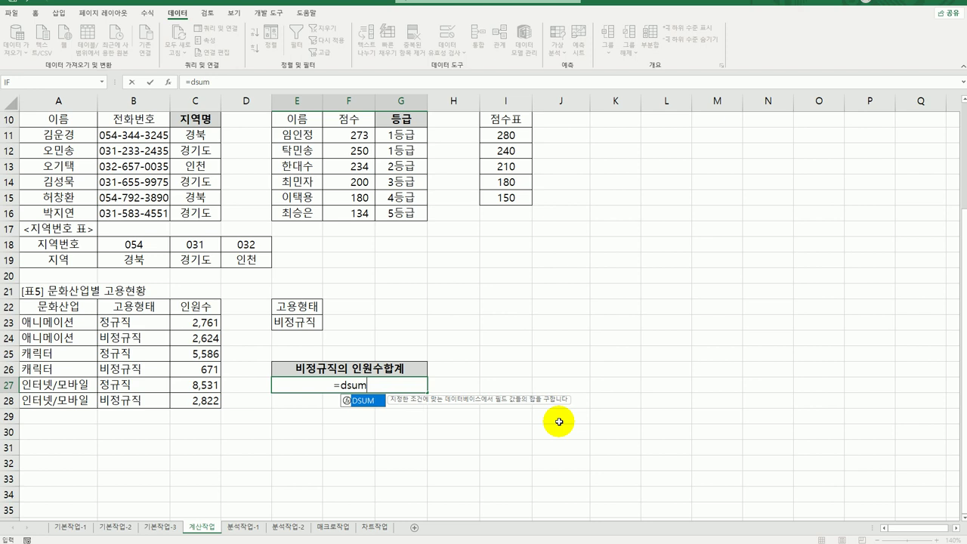
{"action": "double_click", "coordinate": [365, 400]}
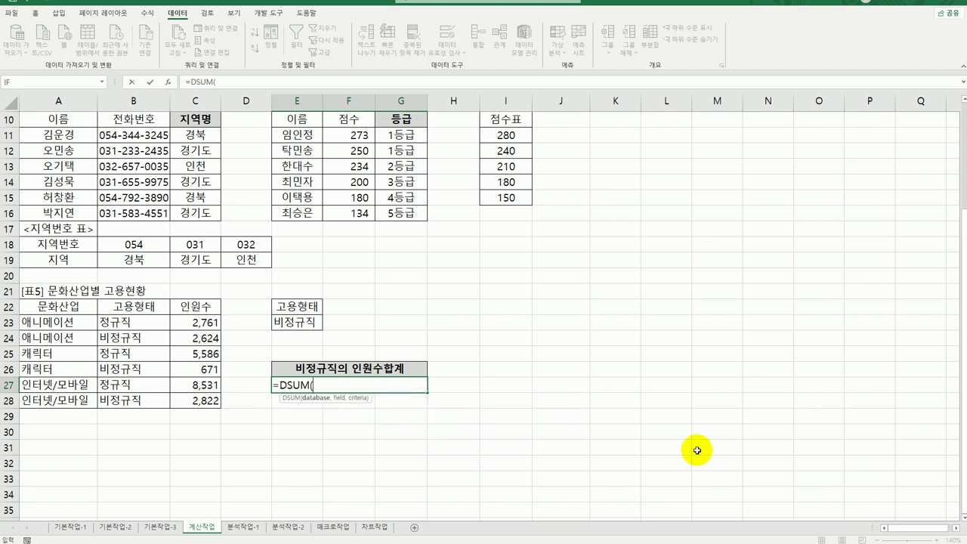
{"action": "left_click", "coordinate": [167, 82]}
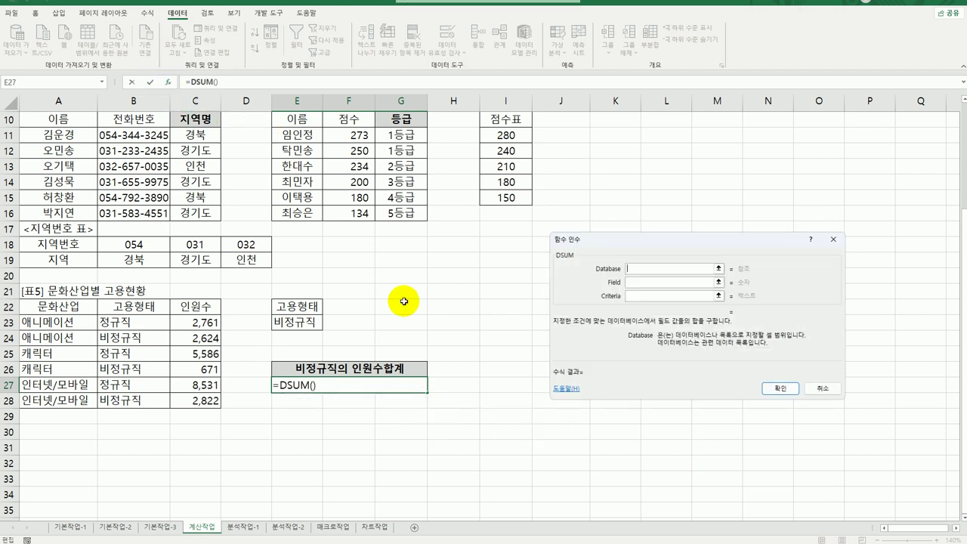
{"action": "left_click_drag", "start_coordinate": [42, 306], "coordinate": [187, 405]}
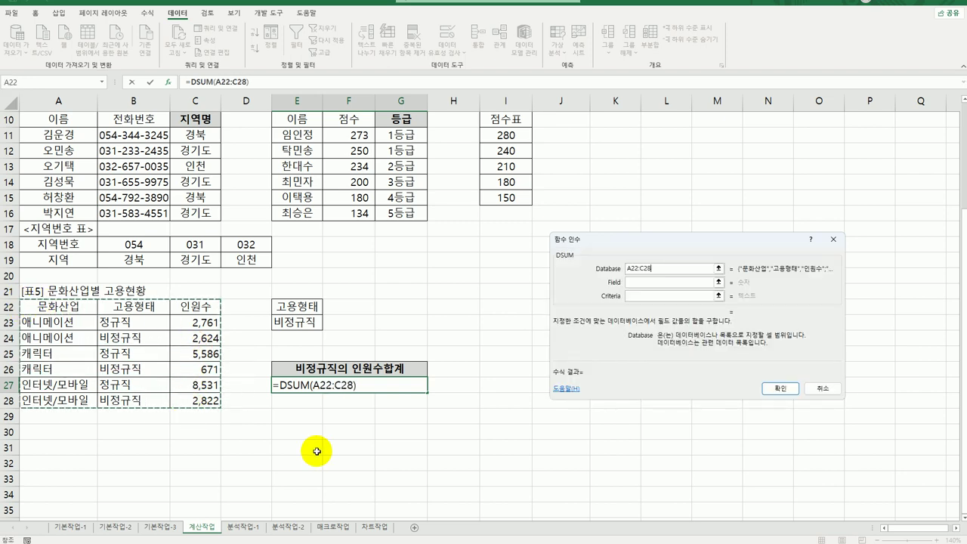
{"action": "left_click", "coordinate": [641, 282]}
{"action": "left_click", "coordinate": [198, 305]}
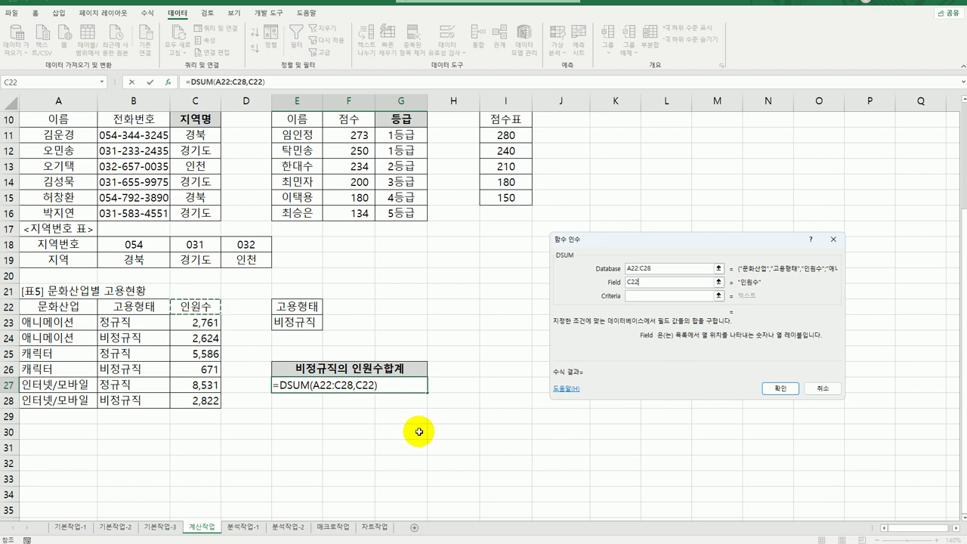
{"action": "left_click", "coordinate": [658, 295]}
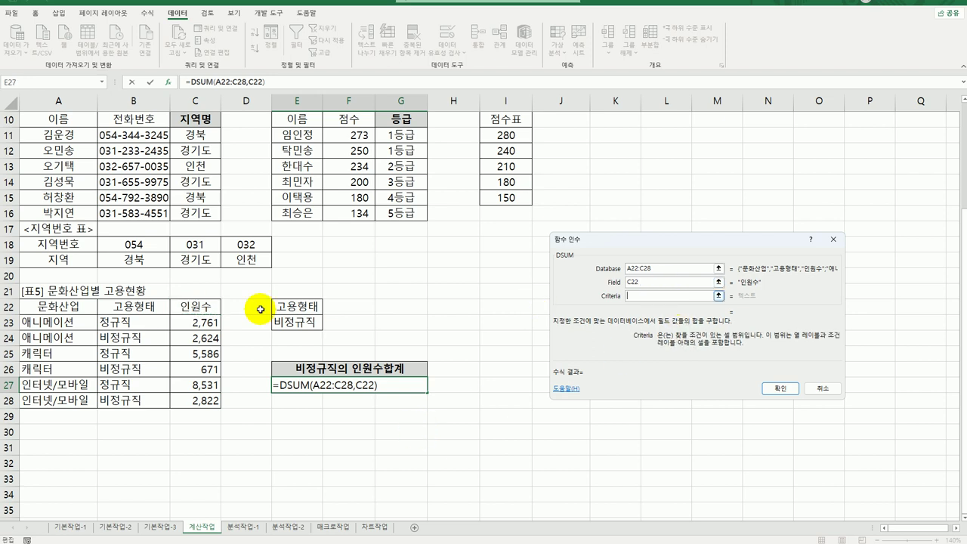
{"action": "left_click_drag", "start_coordinate": [304, 307], "coordinate": [306, 323]}
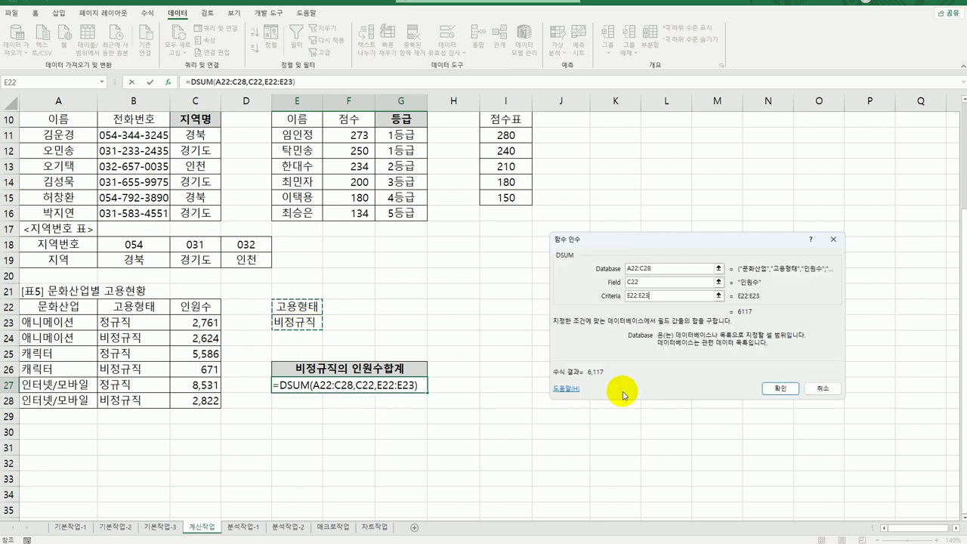
{"action": "left_click", "coordinate": [790, 385]}
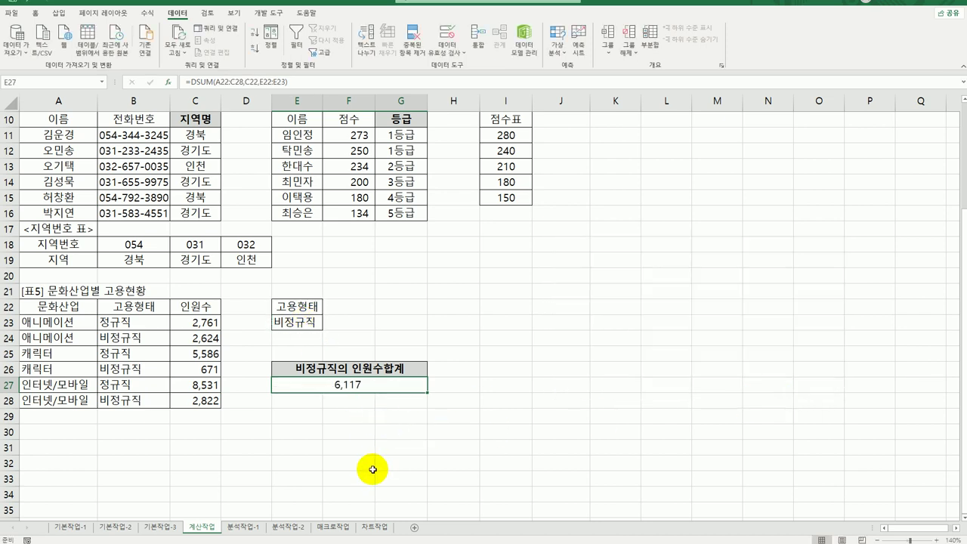
Append &"명" to the DSUM formula in E27
{"action": "double_click", "coordinate": [370, 385]}
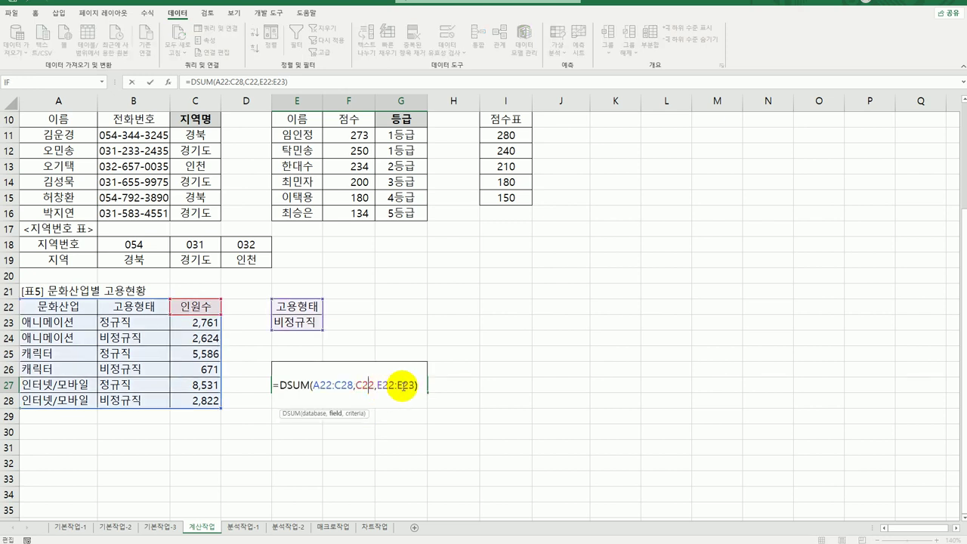
{"action": "left_click", "coordinate": [422, 387]}
{"action": "type", "text": "&"}
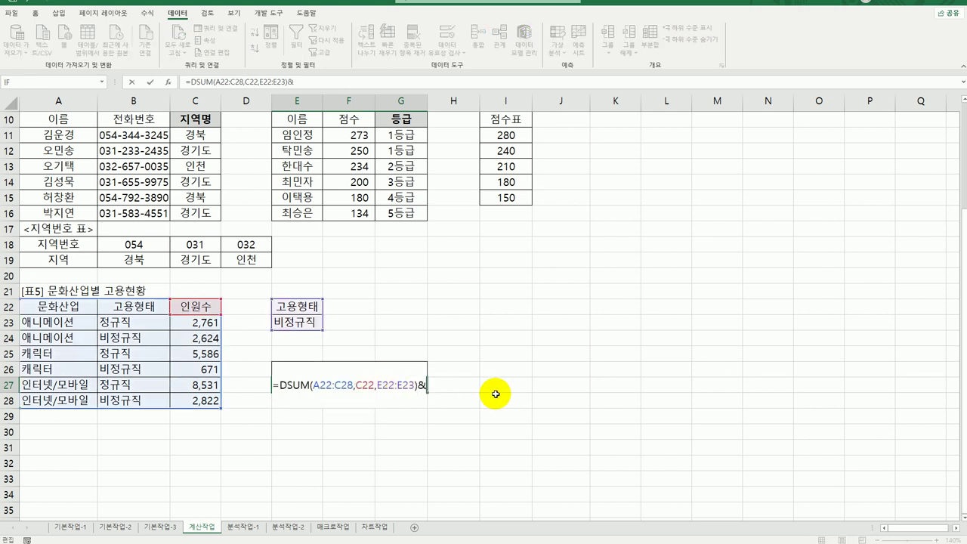
{"action": "type", "text": "\""}
{"action": "type", "text": "명"}
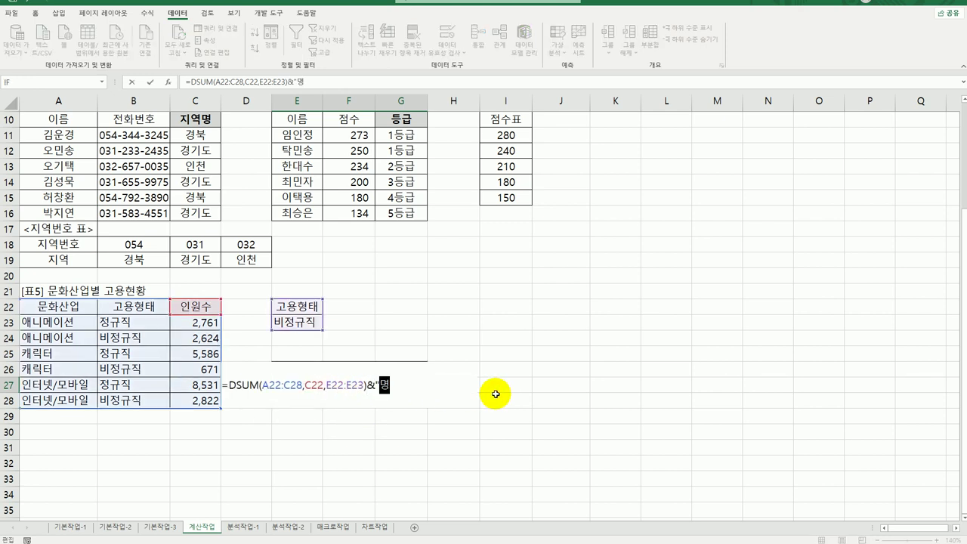
{"action": "type", "text": "\""}
{"action": "key", "text": "Return"}
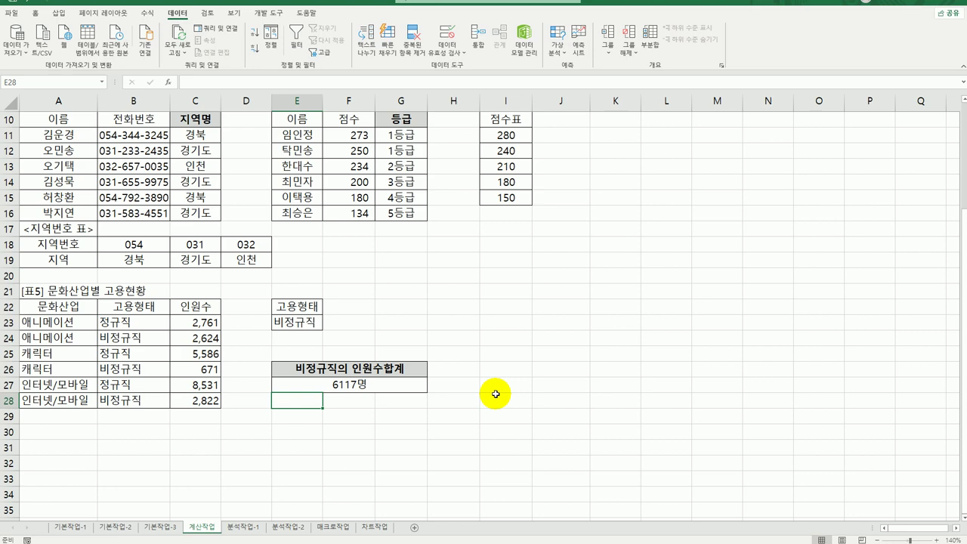
Go to sheet 분석작업-1 and auto-fit the width of column J to show the 작성일 date in full
{"action": "scroll", "coordinate": [495, 394], "scroll_direction": "up", "scroll_amount": 3}
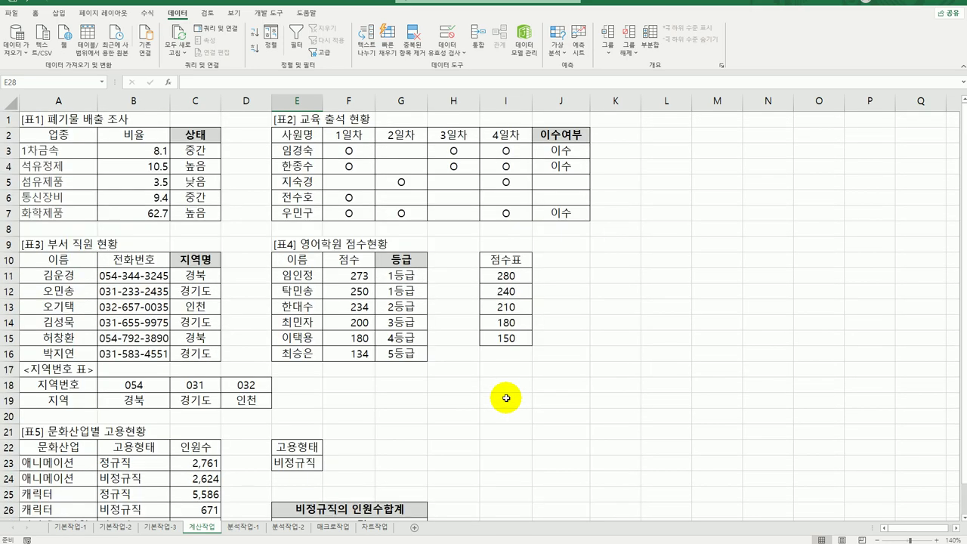
{"action": "left_click", "coordinate": [254, 527]}
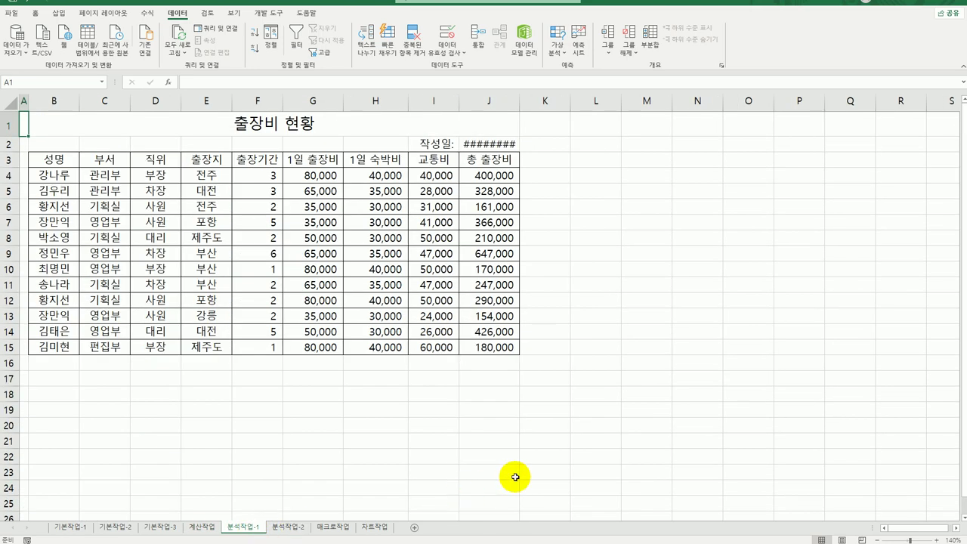
{"action": "double_click", "coordinate": [519, 101]}
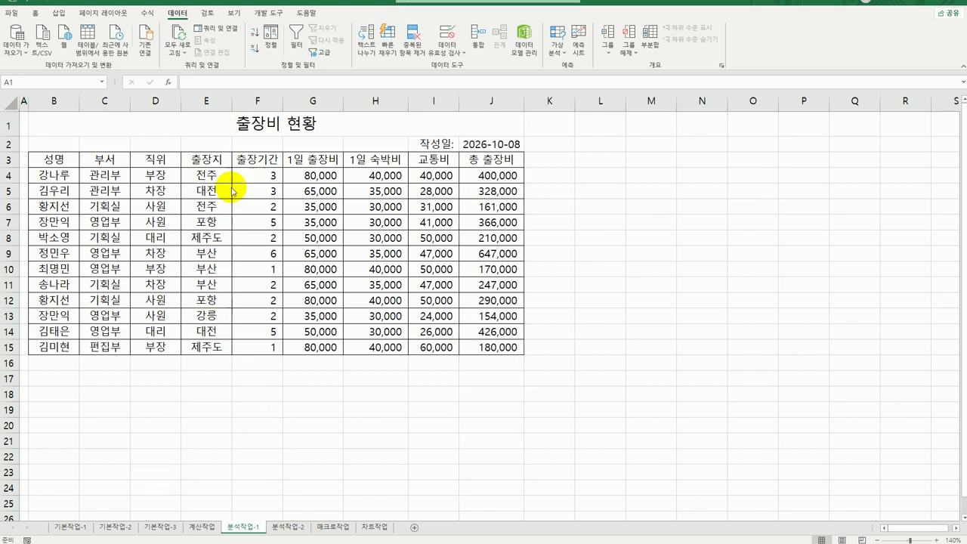
Create a pivot table from range B3:J15 of the 출장비 현황 table, placed on the existing worksheet at cell B21
{"action": "left_click", "coordinate": [213, 219]}
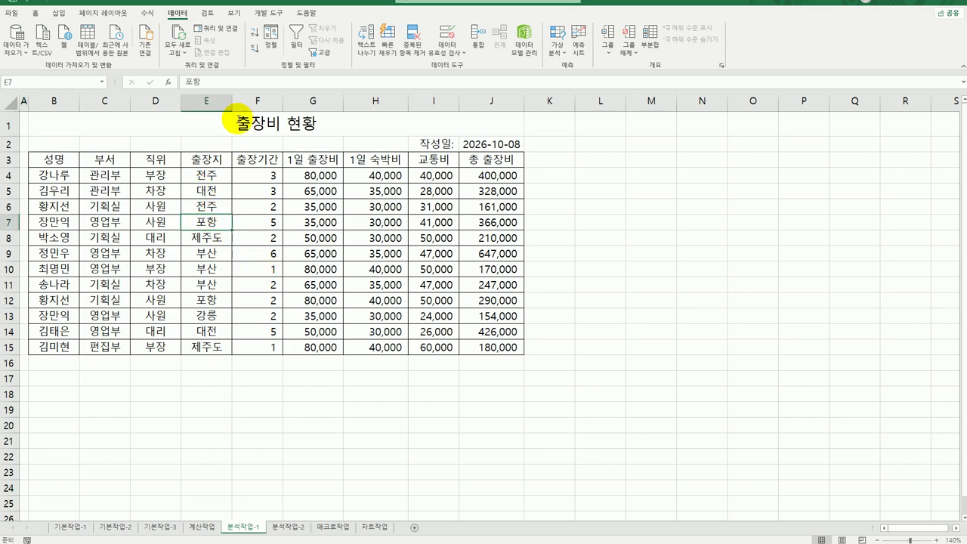
{"action": "left_click", "coordinate": [61, 14]}
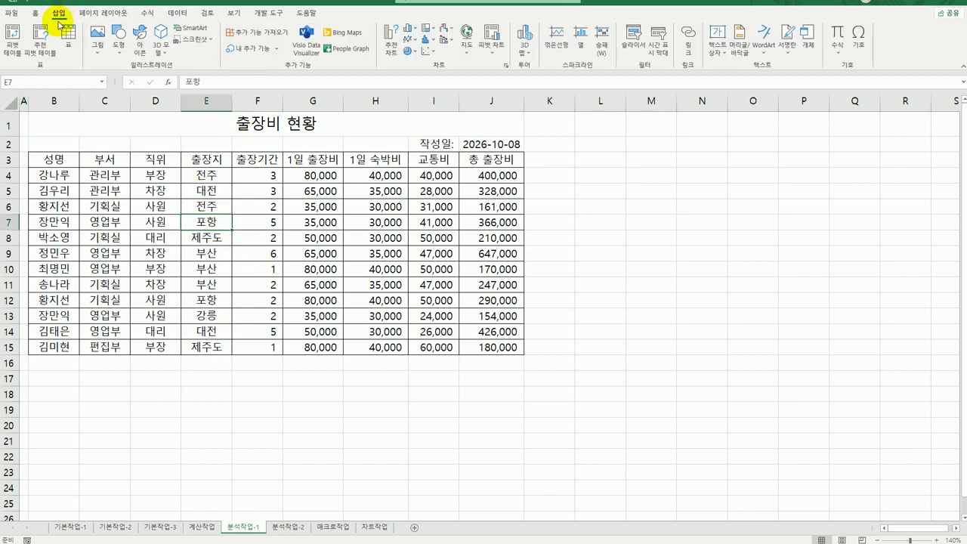
{"action": "left_click", "coordinate": [14, 38]}
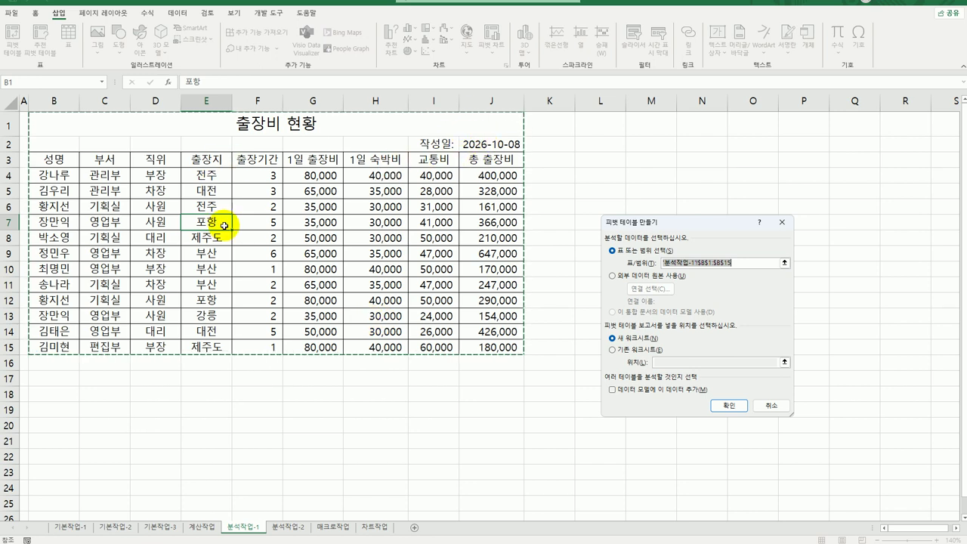
{"action": "left_click_drag", "start_coordinate": [47, 160], "coordinate": [502, 347]}
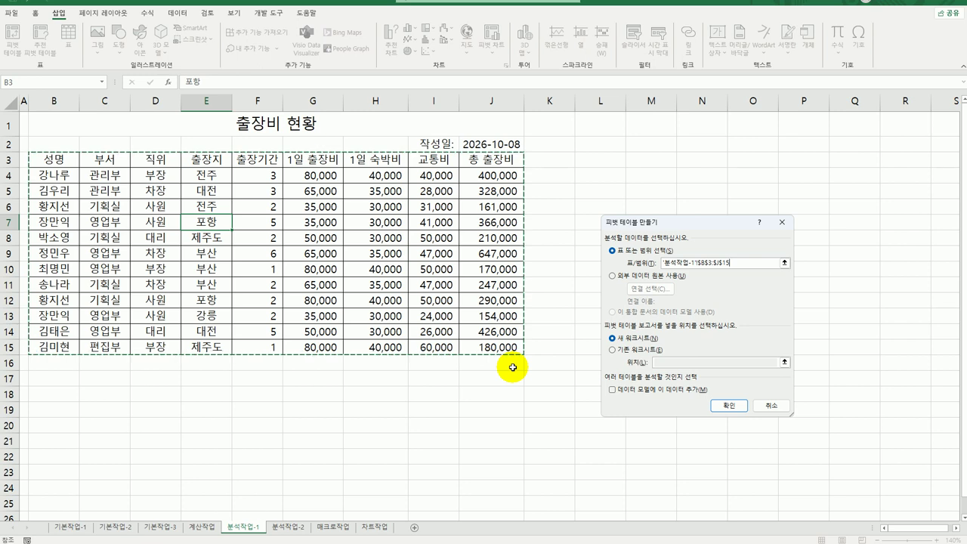
{"action": "left_click", "coordinate": [646, 350]}
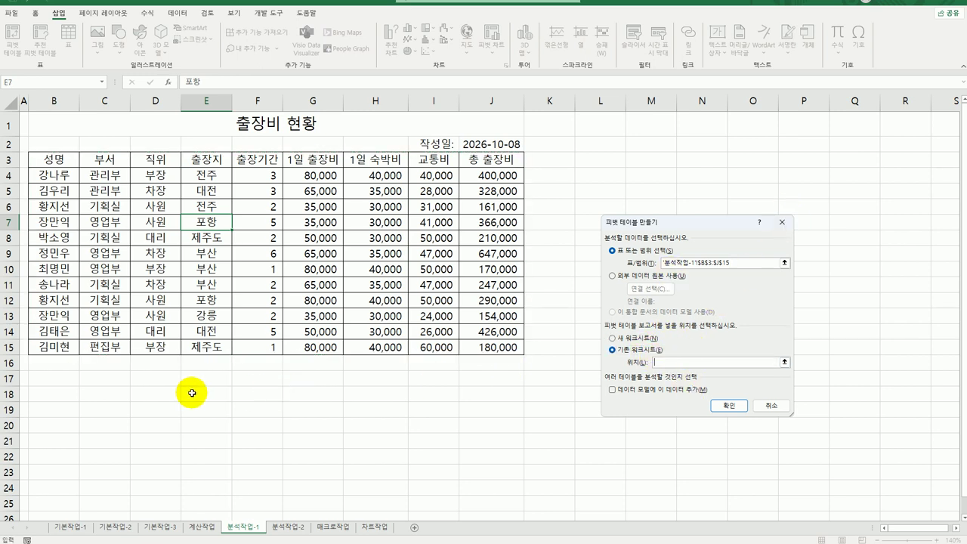
{"action": "left_click", "coordinate": [44, 436]}
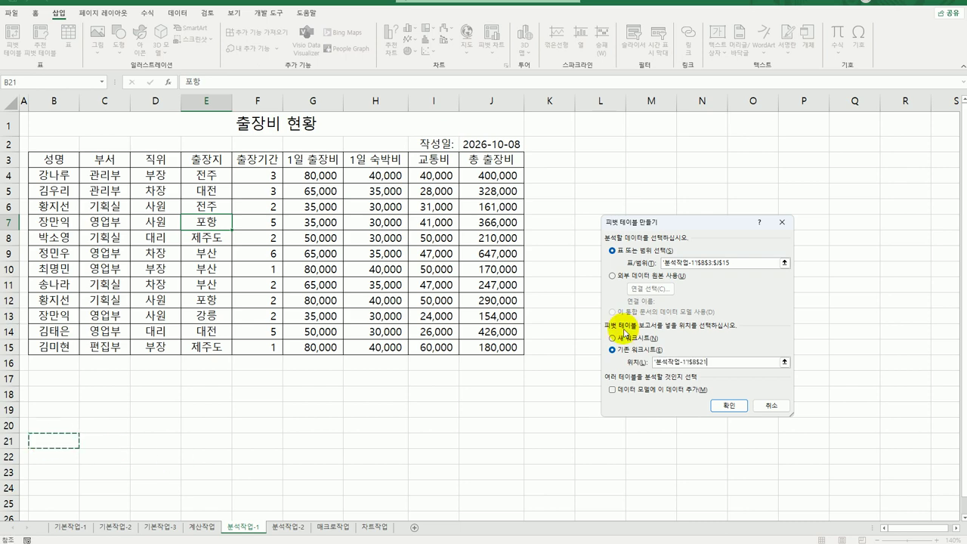
{"action": "left_click", "coordinate": [730, 405]}
Lay out the pivot table with 부서 as filter, 성명 as rows, 출장지 as columns and 총 출장비 as values
{"action": "scroll", "coordinate": [546, 388], "scroll_direction": "down", "scroll_amount": 6}
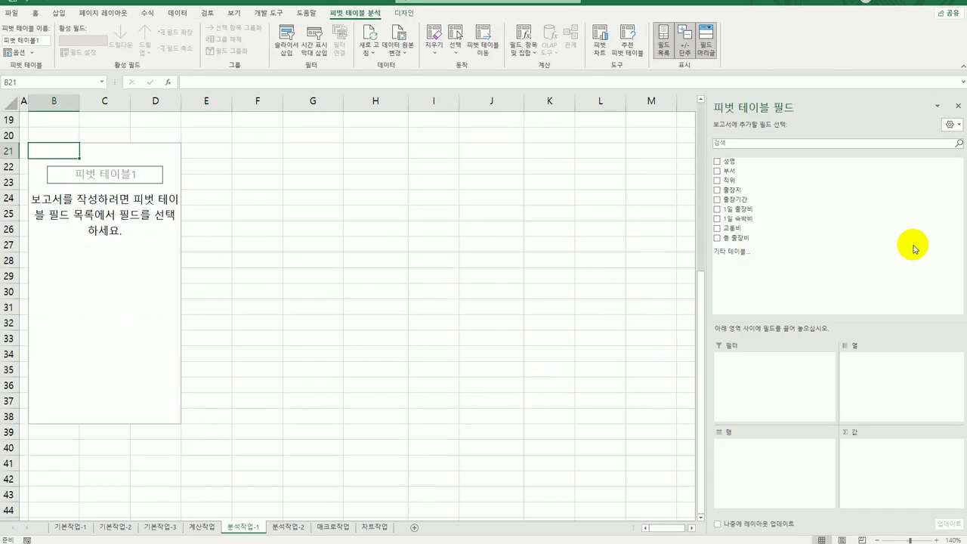
{"action": "left_click_drag", "start_coordinate": [759, 172], "coordinate": [759, 380]}
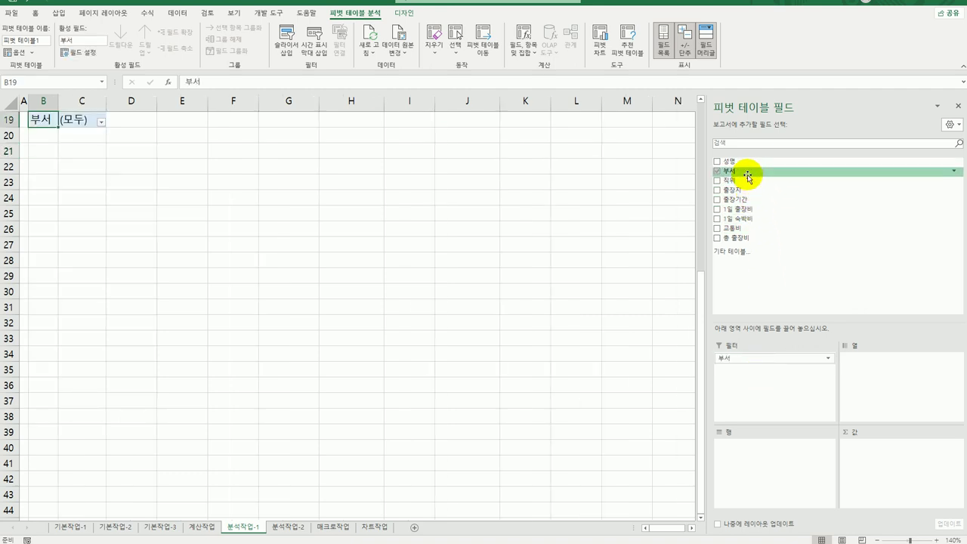
{"action": "left_click_drag", "start_coordinate": [743, 164], "coordinate": [758, 466]}
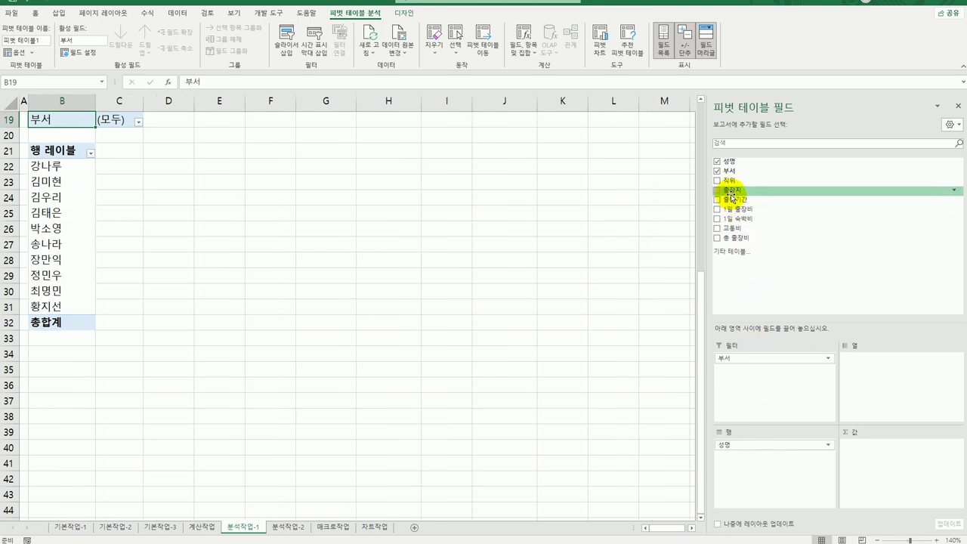
{"action": "left_click_drag", "start_coordinate": [727, 189], "coordinate": [862, 370]}
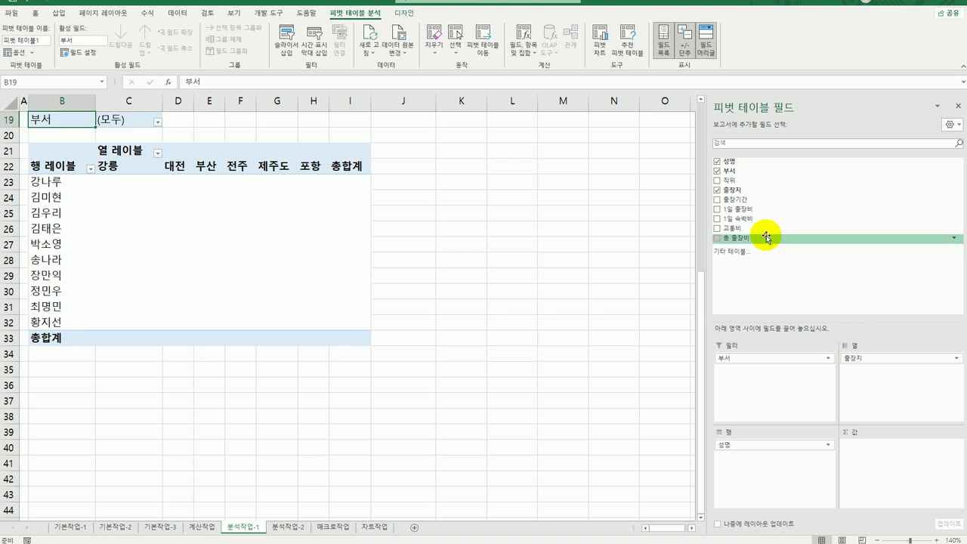
{"action": "left_click_drag", "start_coordinate": [767, 238], "coordinate": [910, 474]}
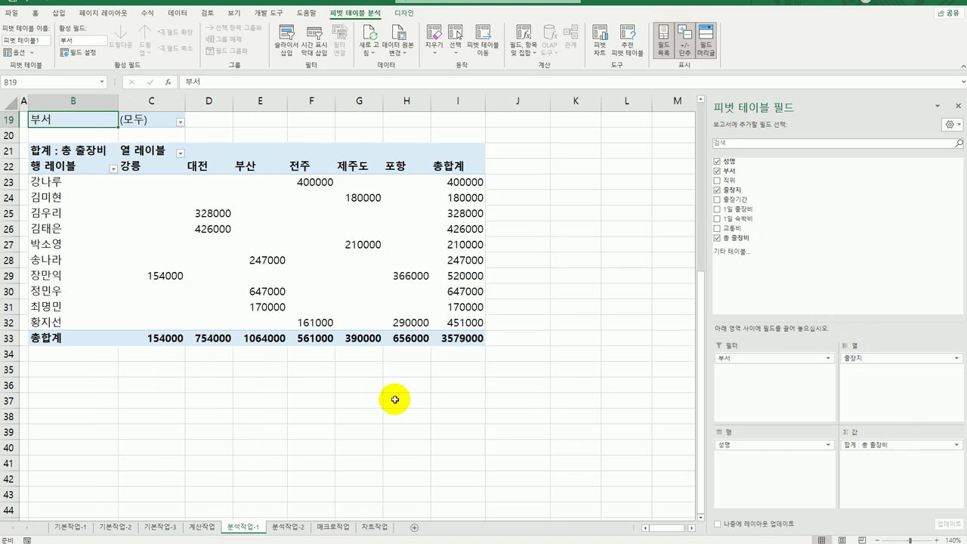
Turn off the pivot table's row and column grand totals and set its report layout to outline form (개요 형식)
{"action": "scroll", "coordinate": [376, 439], "scroll_direction": "up", "scroll_amount": 1}
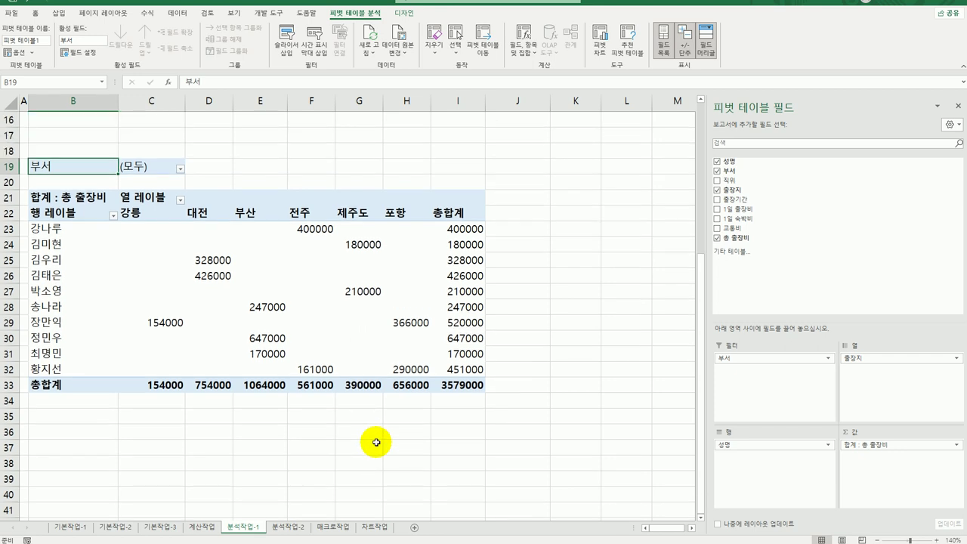
{"action": "left_click", "coordinate": [402, 15]}
{"action": "left_click", "coordinate": [33, 43]}
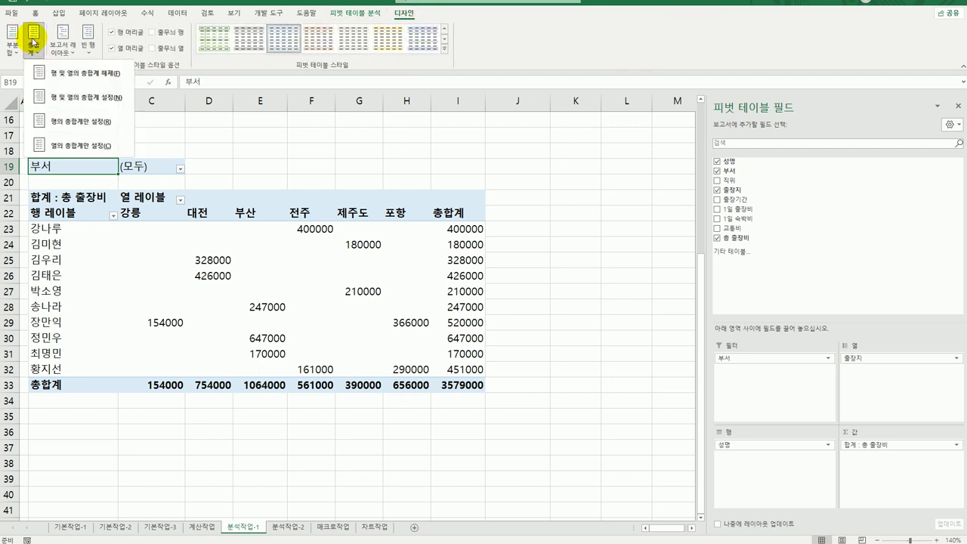
{"action": "left_click", "coordinate": [68, 79]}
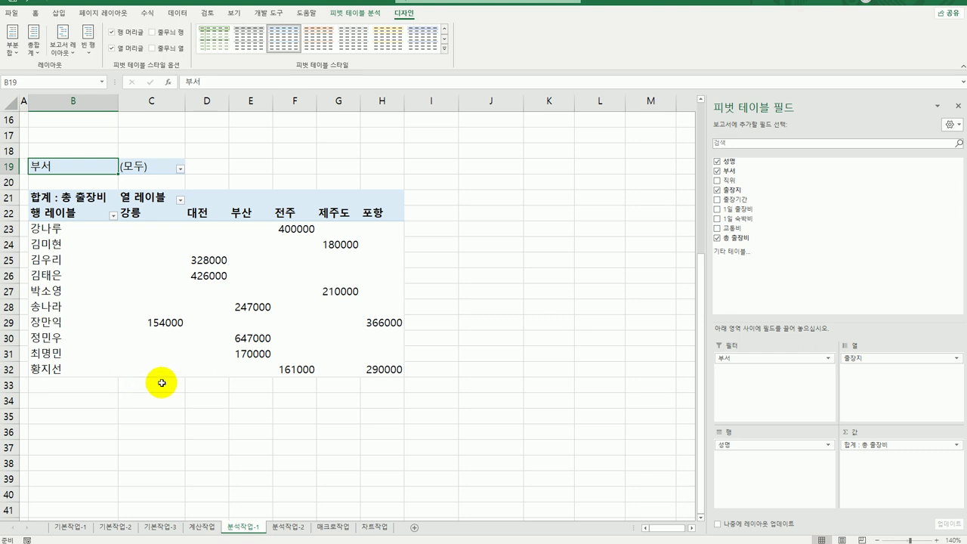
{"action": "left_click", "coordinate": [60, 52]}
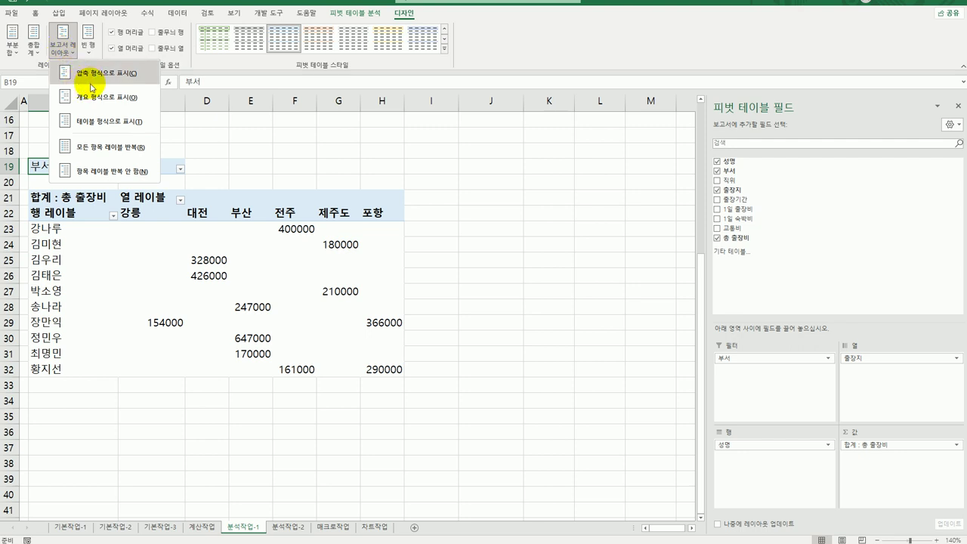
{"action": "left_click", "coordinate": [95, 104]}
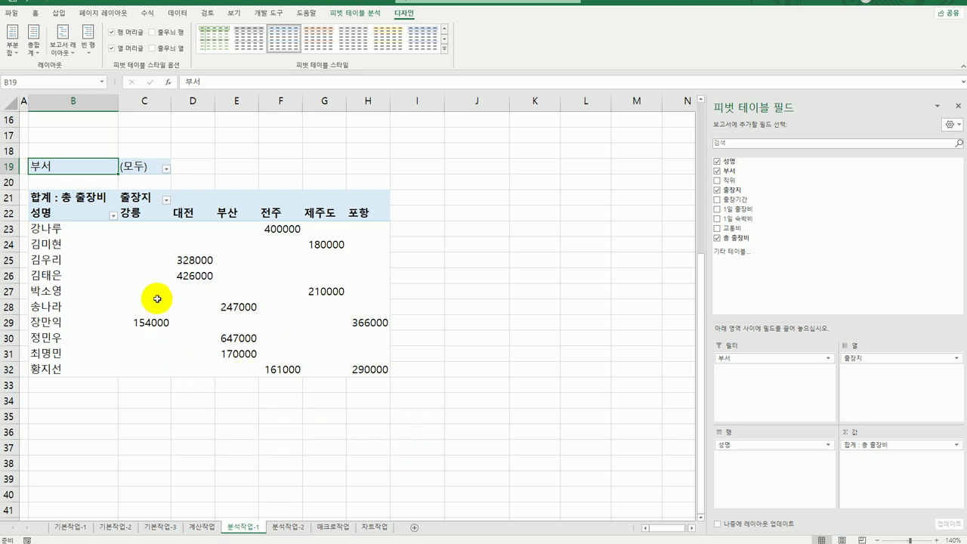
Set the pivot table's options so that empty cells display *
{"action": "right_click", "coordinate": [139, 231]}
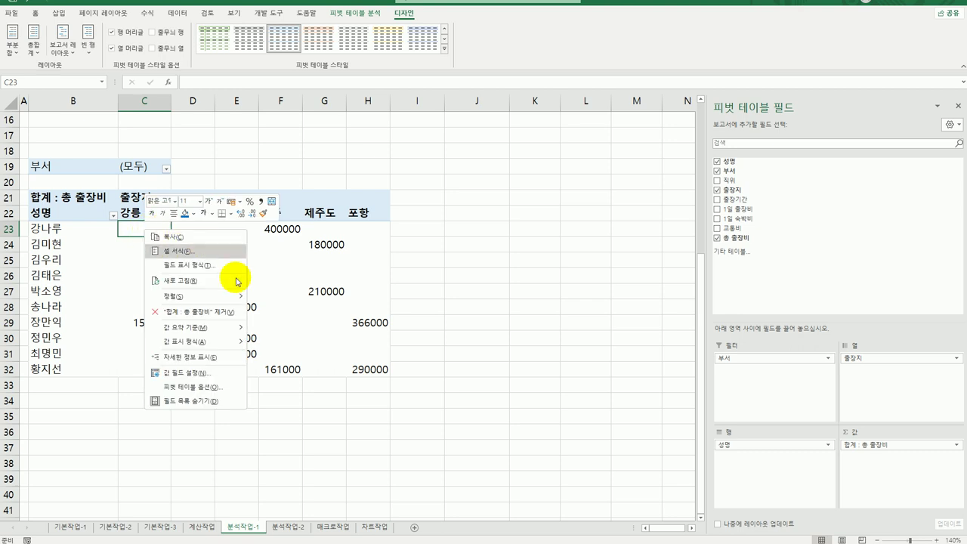
{"action": "left_click", "coordinate": [227, 387]}
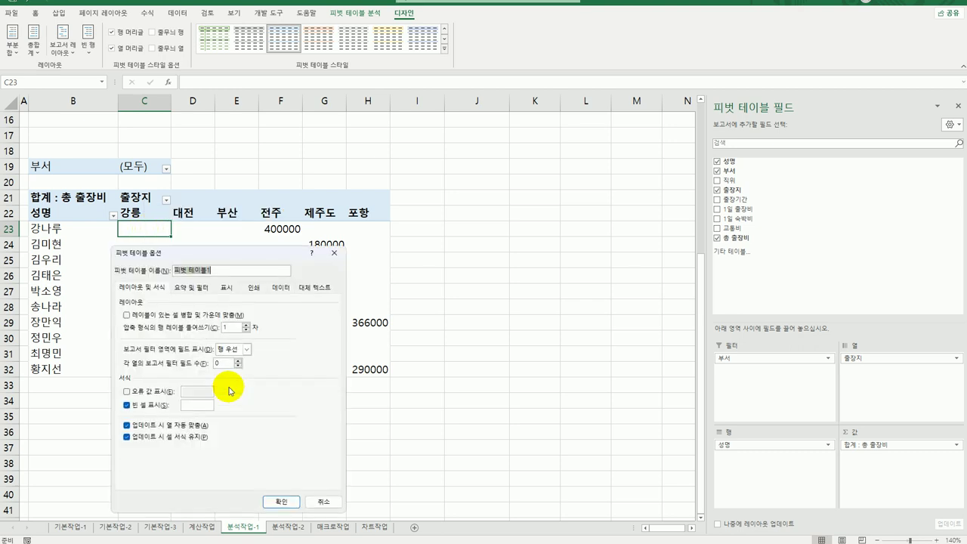
{"action": "left_click_drag", "start_coordinate": [244, 255], "coordinate": [553, 128]}
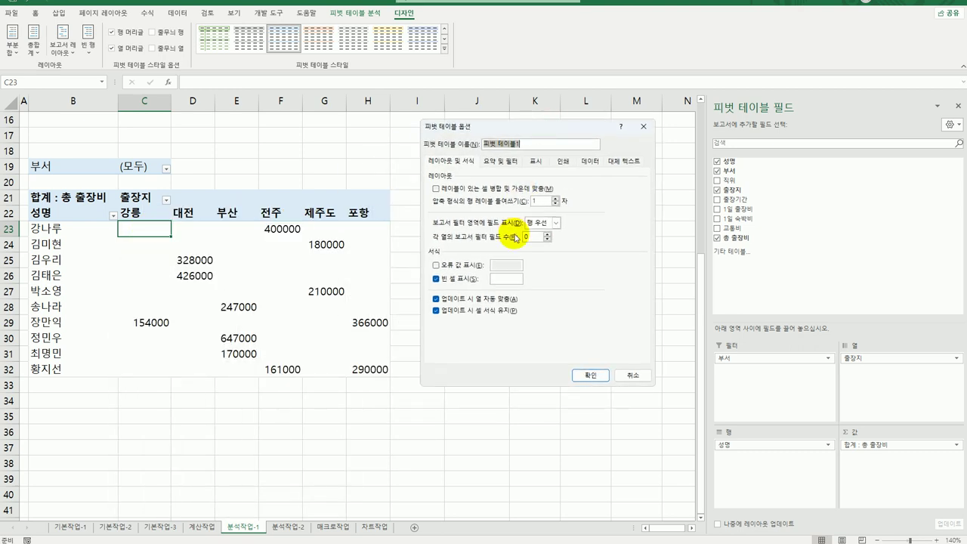
{"action": "left_click", "coordinate": [502, 278]}
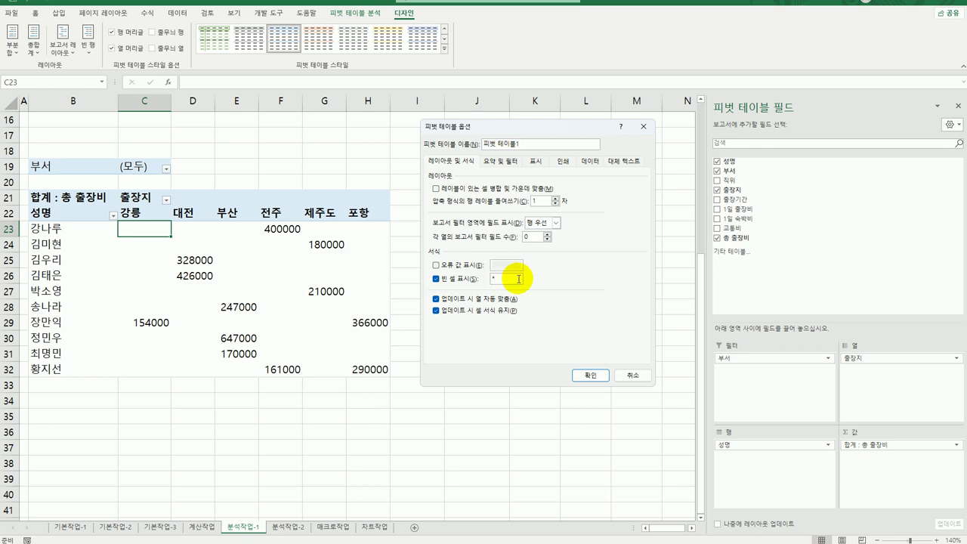
{"action": "type", "text": "*"}
{"action": "left_click", "coordinate": [586, 374]}
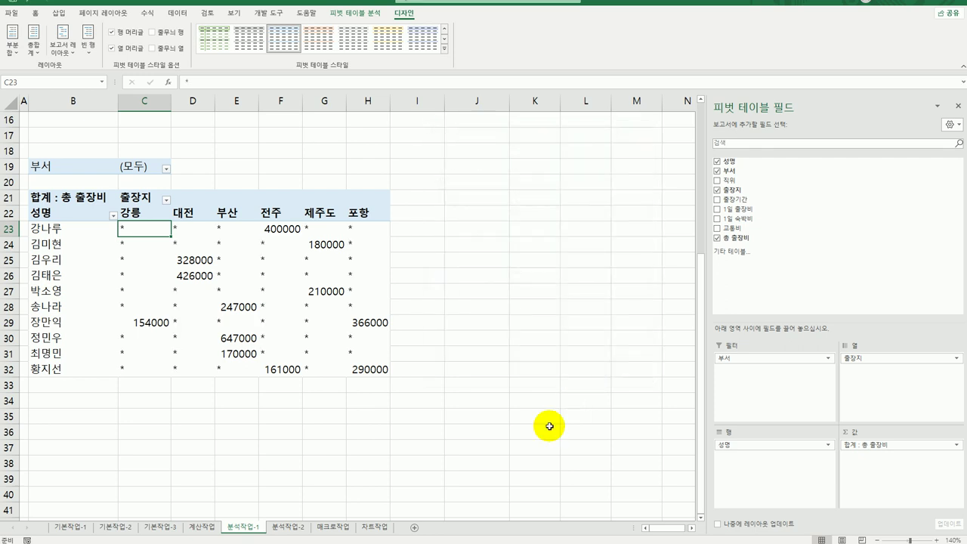
{"action": "left_click", "coordinate": [549, 428]}
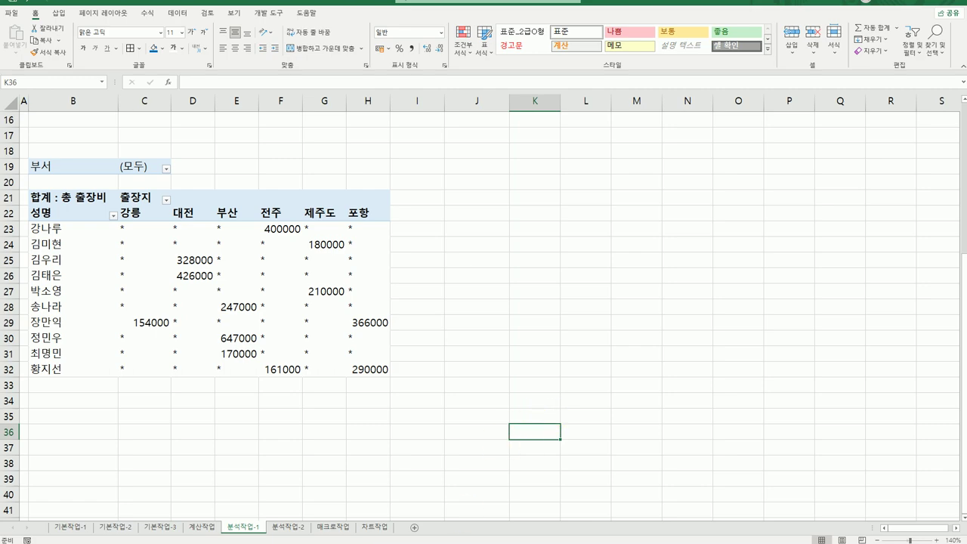
Go to sheet 분석작업-2, auto-fit the width of column G and name cell C13 기본상여율
{"action": "left_click", "coordinate": [288, 527]}
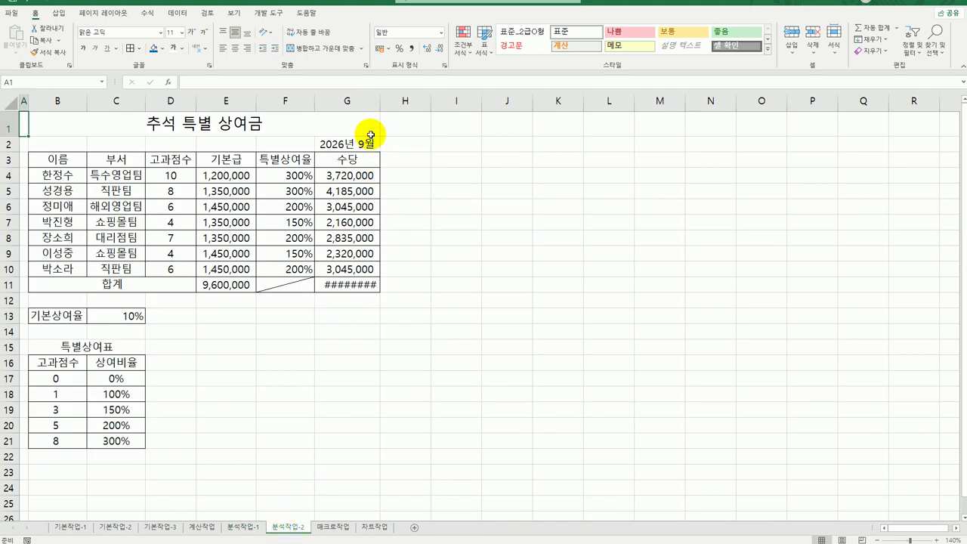
{"action": "double_click", "coordinate": [380, 101]}
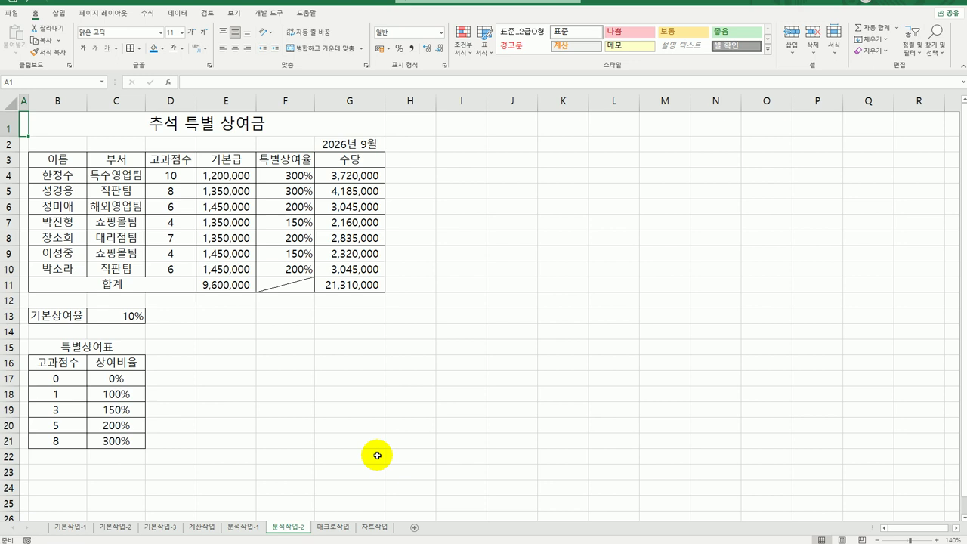
{"action": "left_click", "coordinate": [114, 318]}
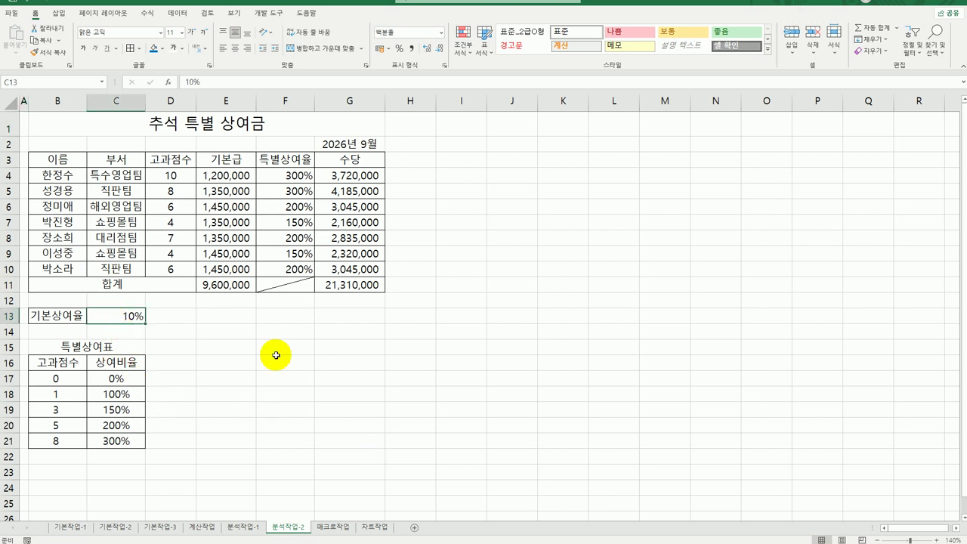
{"action": "left_click", "coordinate": [30, 81]}
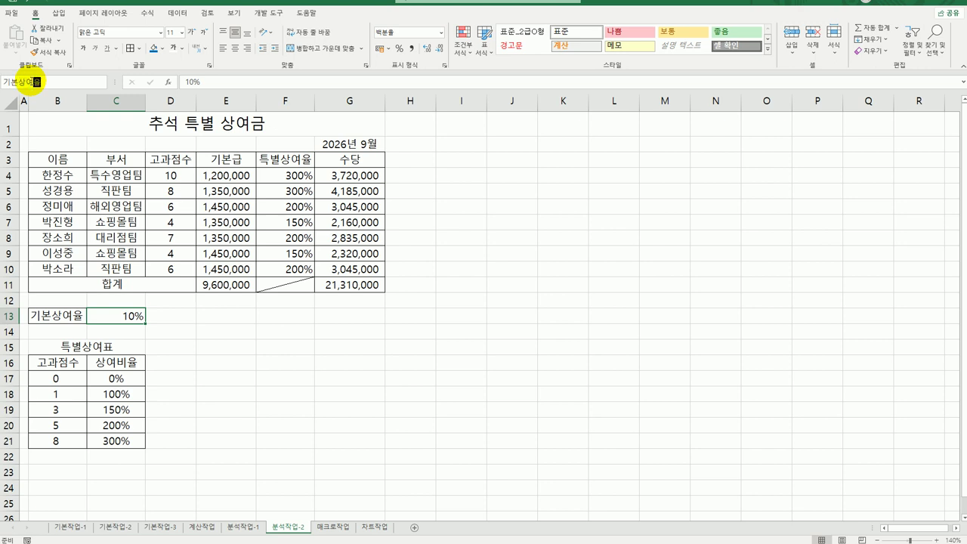
{"action": "key", "text": "Return"}
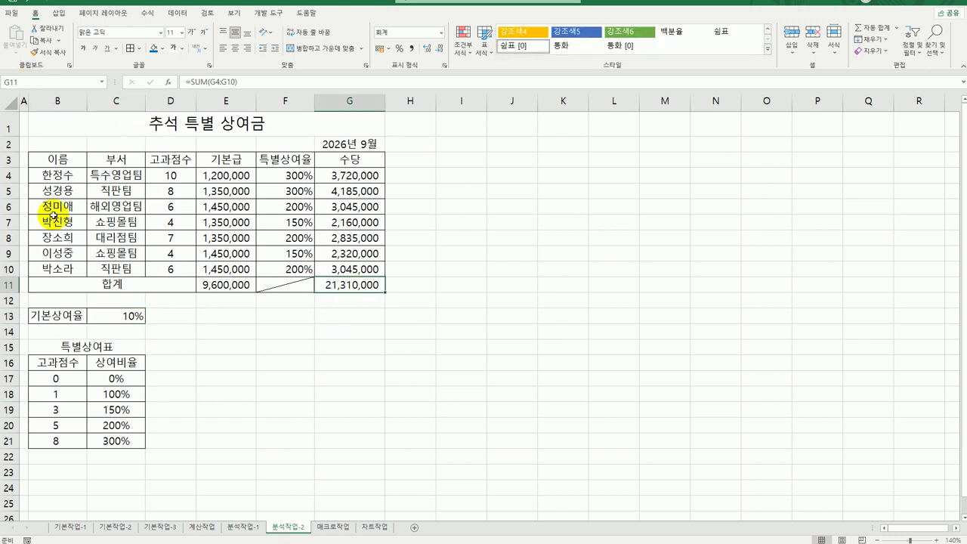
Name cell G11, the total of the 수당 column, 수당합계
{"action": "left_click", "coordinate": [32, 81]}
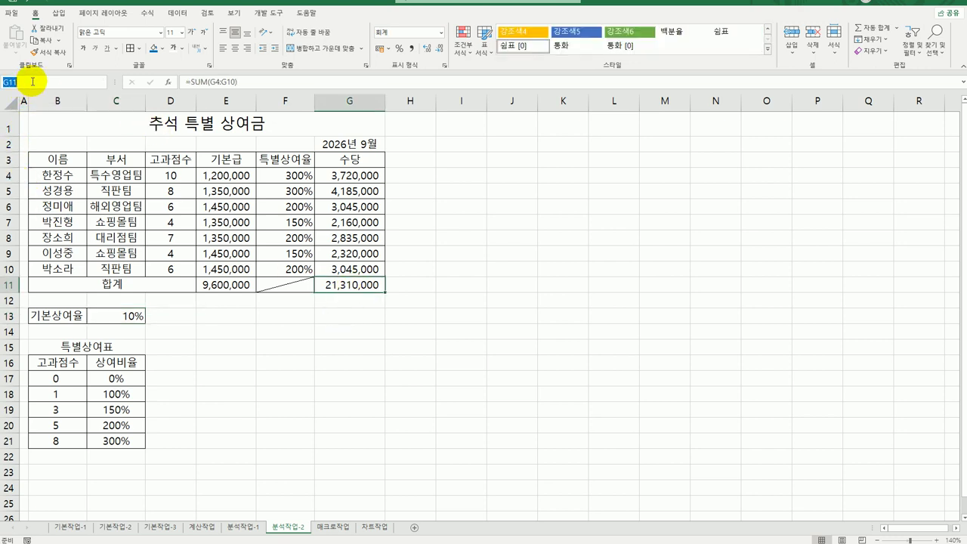
{"action": "type", "text": "수당합계"}
{"action": "key", "text": "Return"}
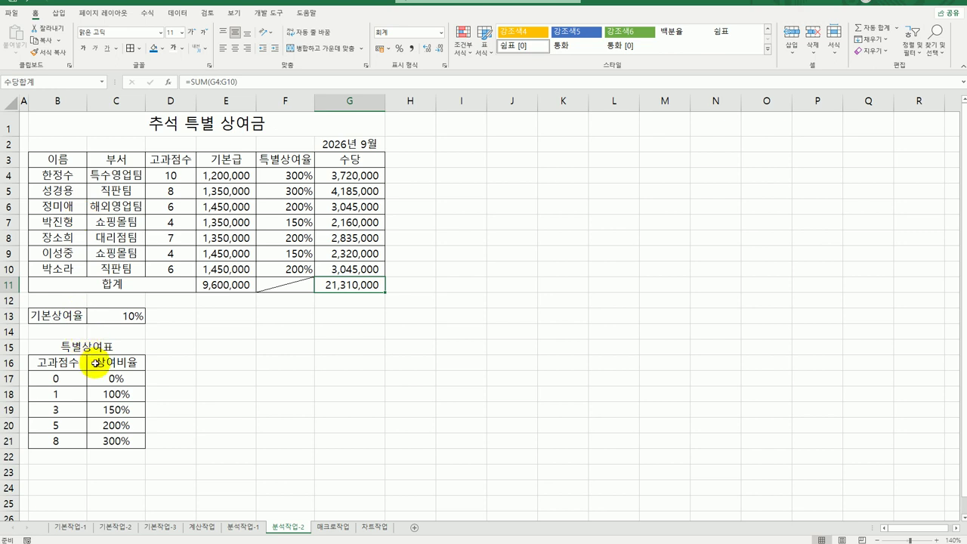
Add a scenario named 기본 상여율 인상 with changing cell C13, an empty description and a 기본상여율 value of 15%
{"action": "left_click", "coordinate": [126, 316]}
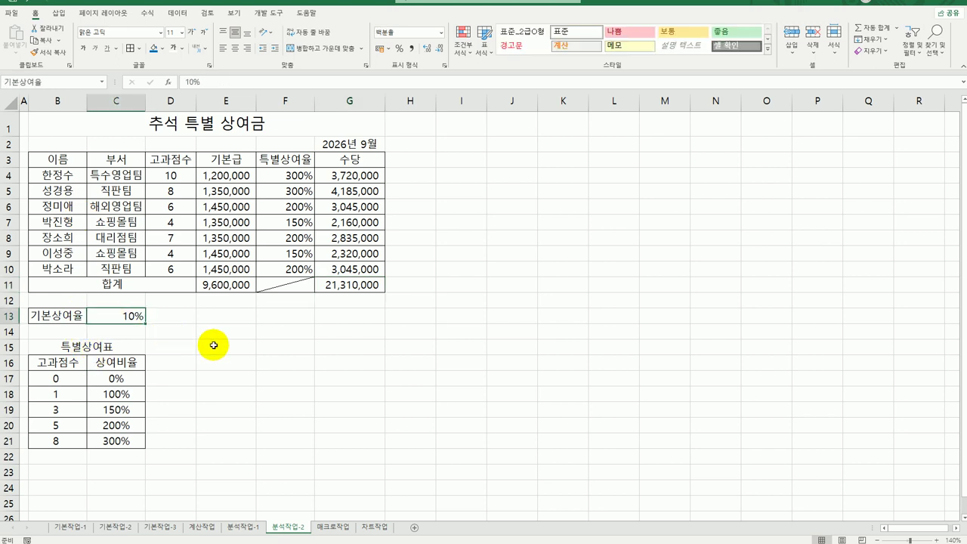
{"action": "left_click", "coordinate": [184, 13]}
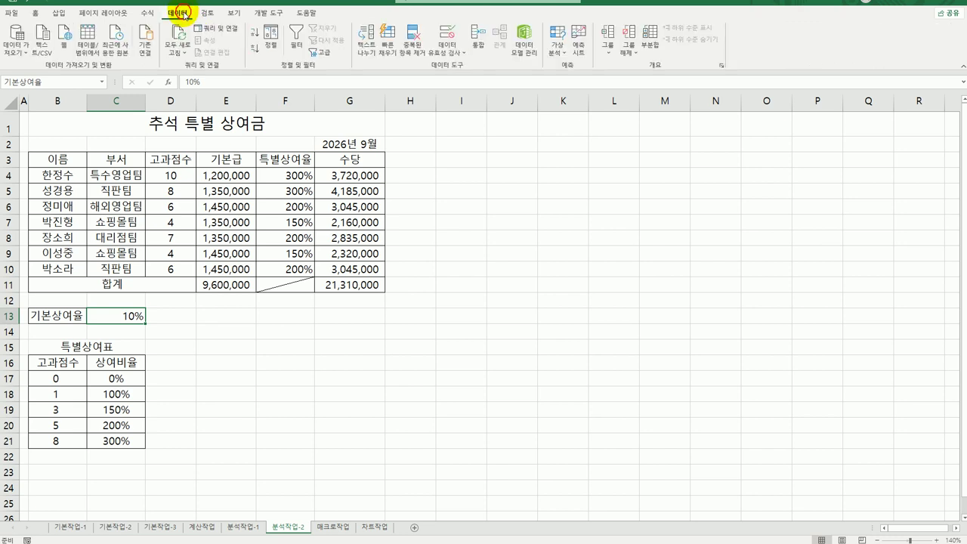
{"action": "left_click", "coordinate": [555, 53]}
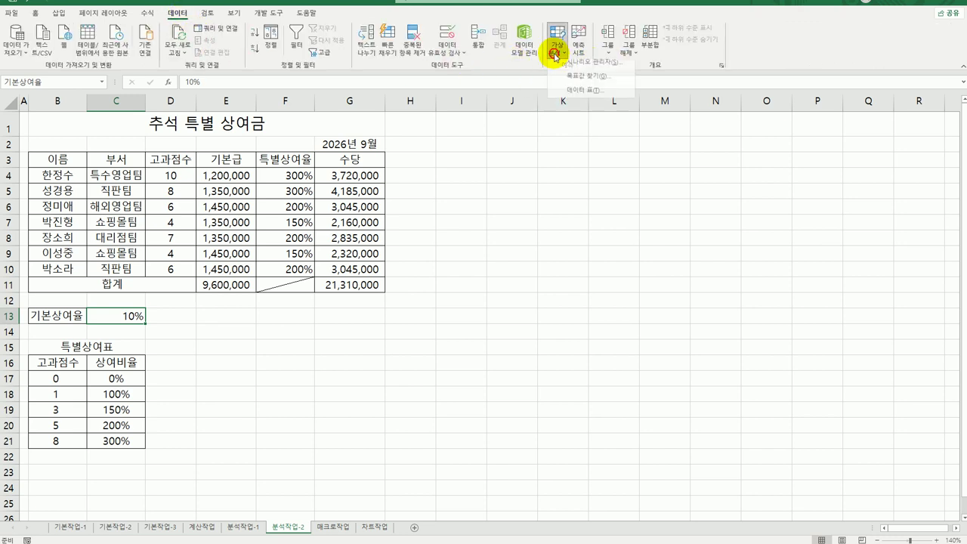
{"action": "left_click", "coordinate": [568, 63]}
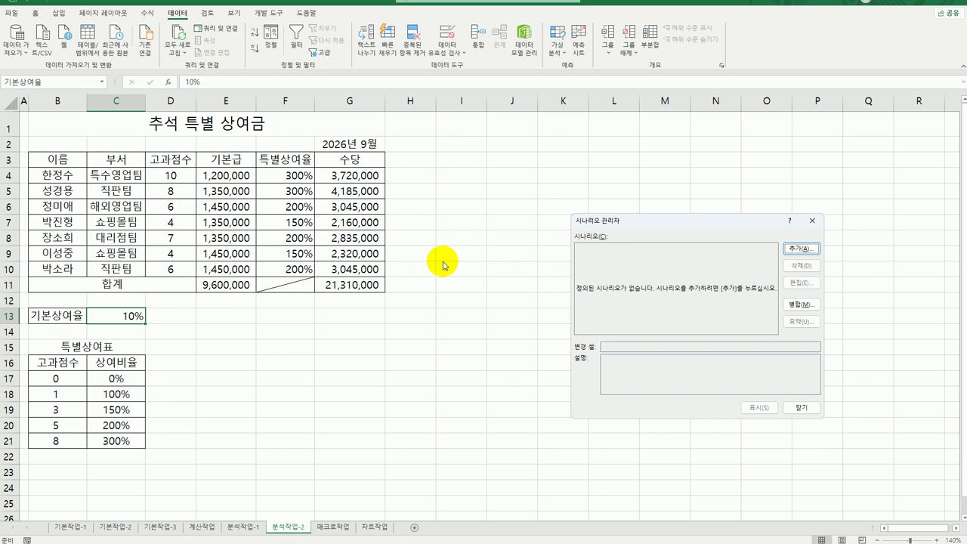
{"action": "left_click", "coordinate": [790, 252]}
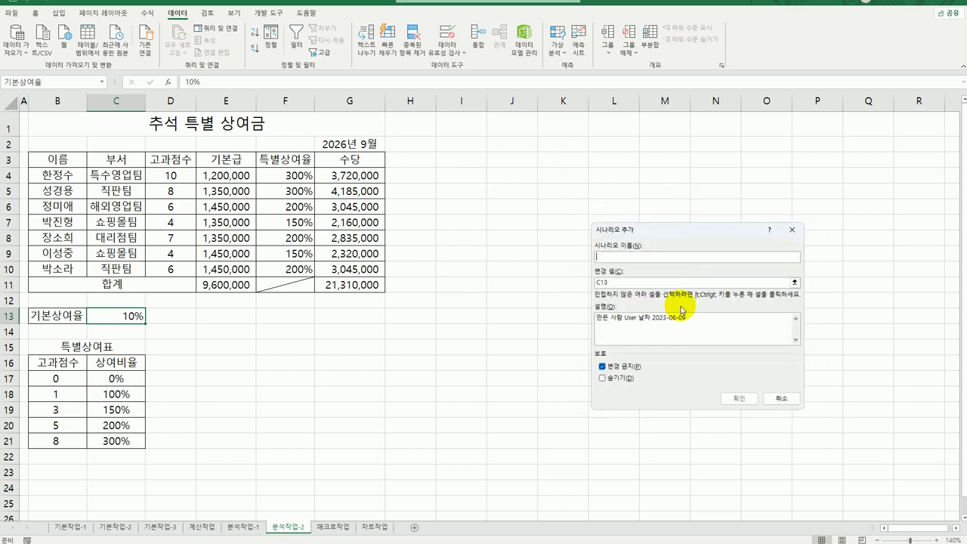
{"action": "key", "text": "Delete"}
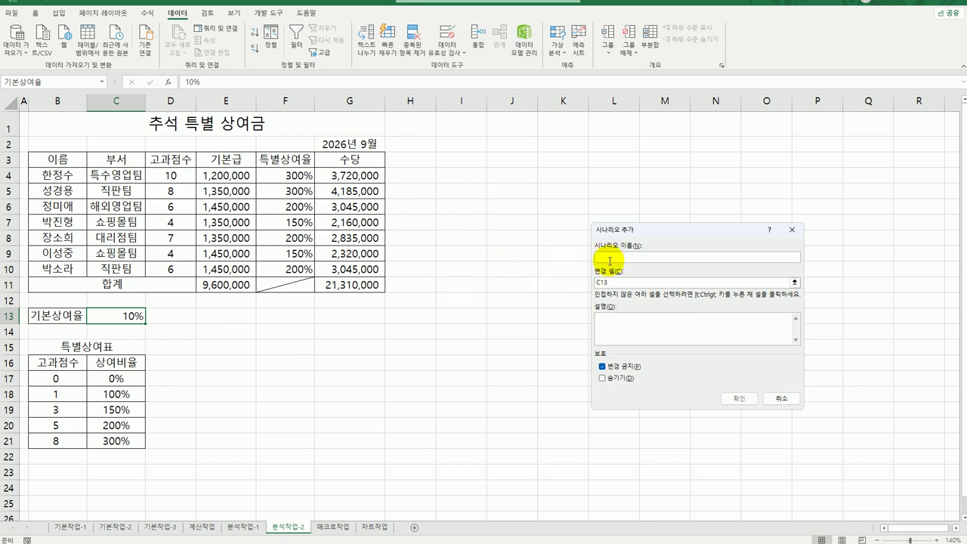
{"action": "type", "text": "기본 상여율 인상"}
{"action": "left_click", "coordinate": [729, 398]}
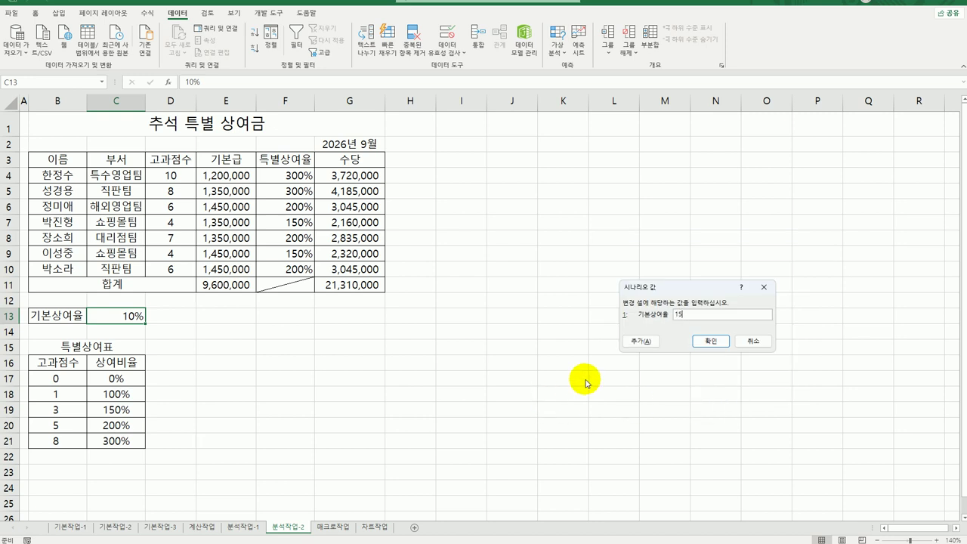
{"action": "type", "text": "15%"}
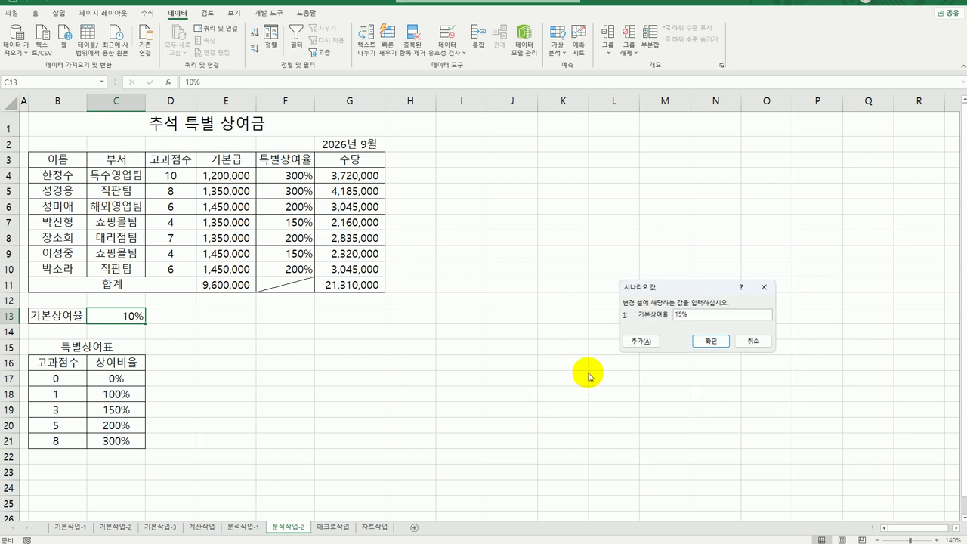
Add a second scenario named 기본 상여율 인하 for cell C13, with an empty description and a 기본상여율 value of 5%
{"action": "left_click", "coordinate": [641, 340]}
{"action": "left_click_drag", "start_coordinate": [695, 325], "coordinate": [555, 296]}
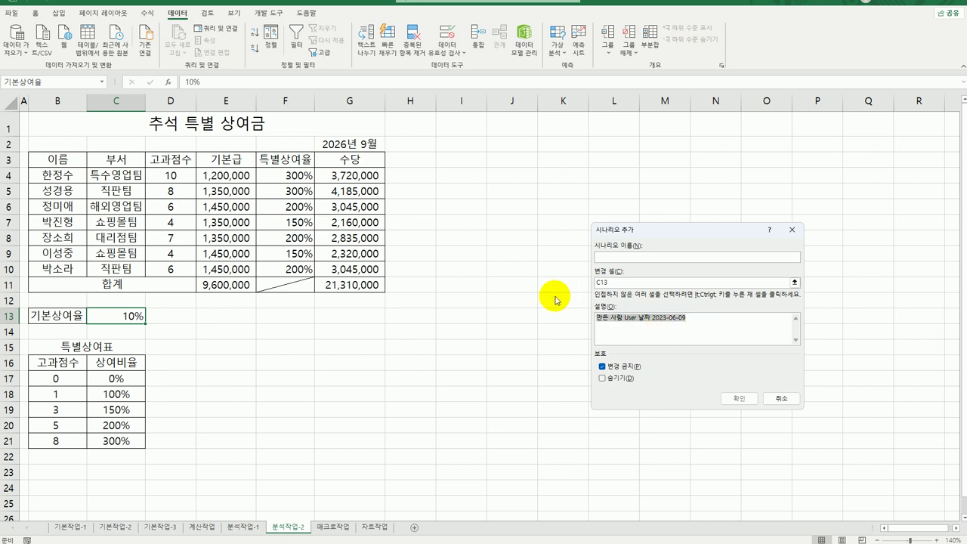
{"action": "key", "text": "Delete"}
{"action": "left_click", "coordinate": [601, 257]}
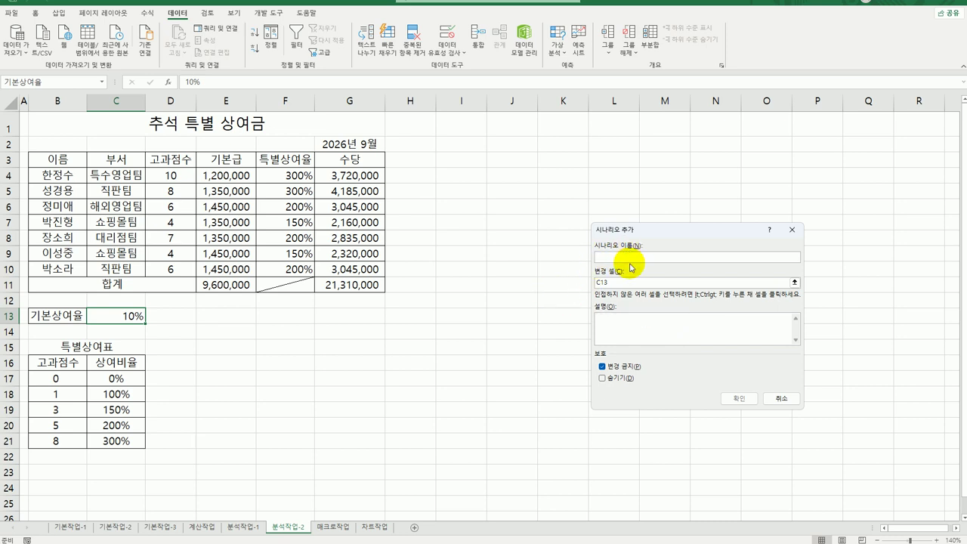
{"action": "type", "text": "기본"}
{"action": "type", "text": " 상여금"}
{"action": "type", "text": " 인상"}
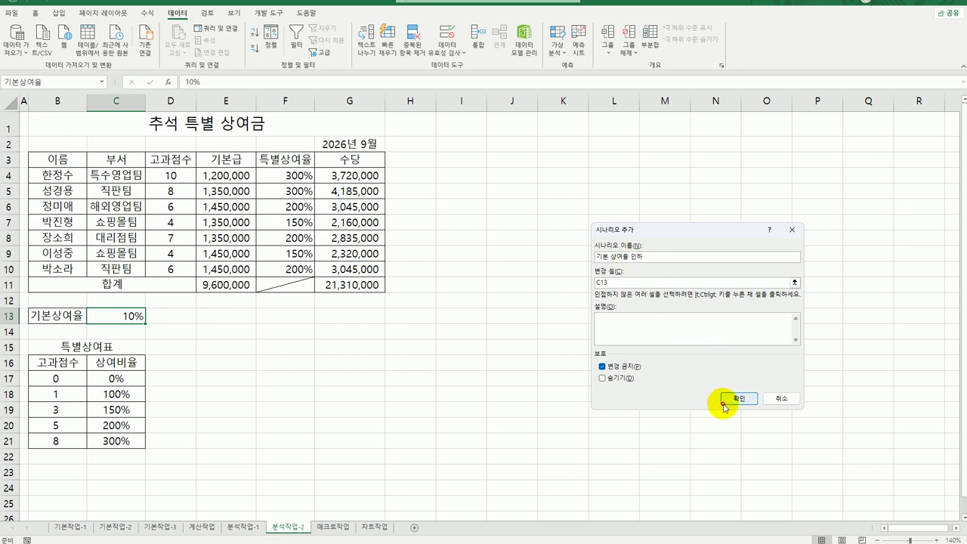
{"action": "left_click", "coordinate": [723, 398]}
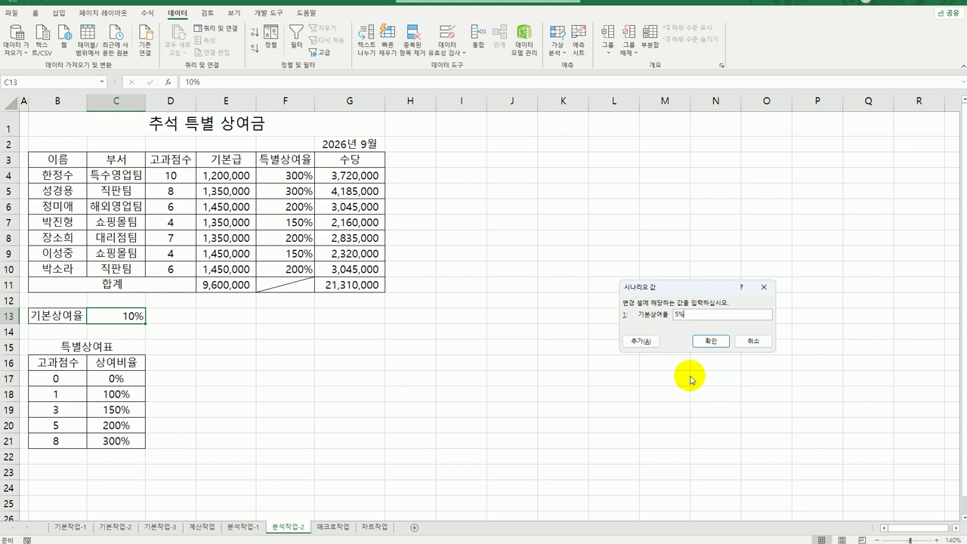
{"action": "left_click", "coordinate": [710, 341]}
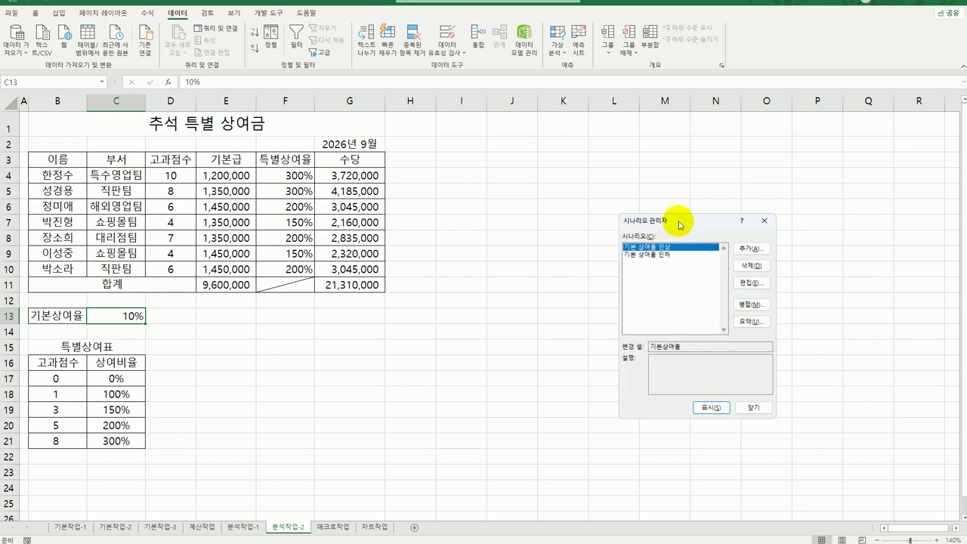
Create a scenario summary report of both scenarios with G11 as the result cell
{"action": "left_click_drag", "start_coordinate": [676, 221], "coordinate": [475, 160]}
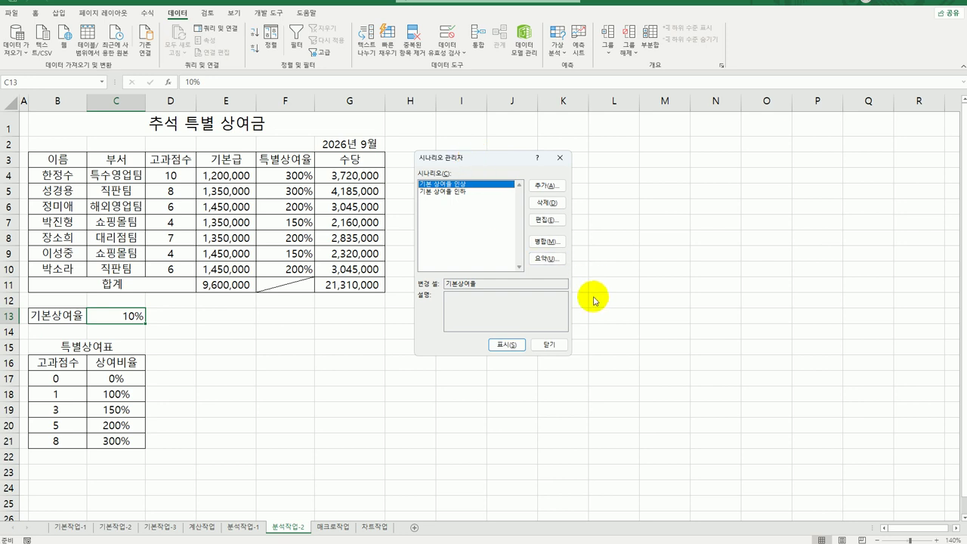
{"action": "left_click", "coordinate": [546, 258]}
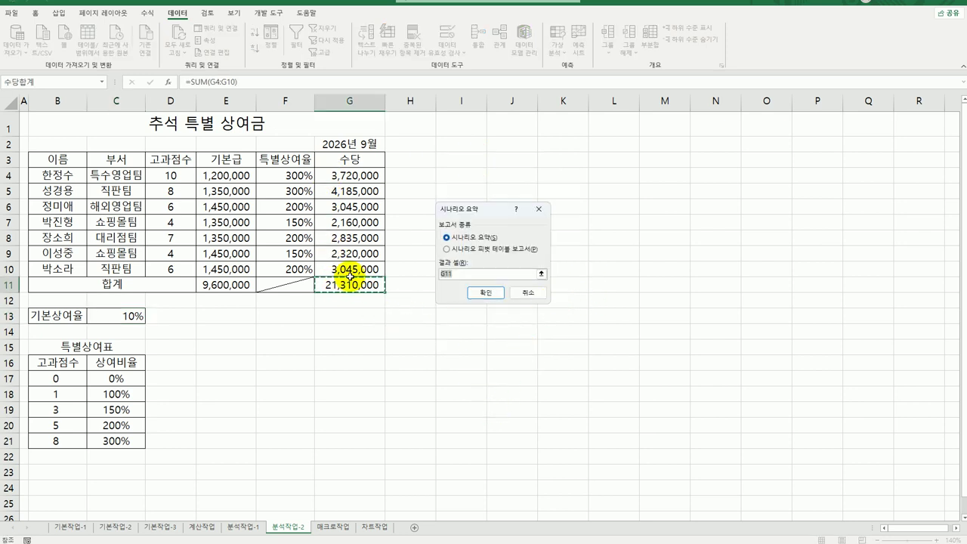
{"action": "left_click", "coordinate": [474, 298]}
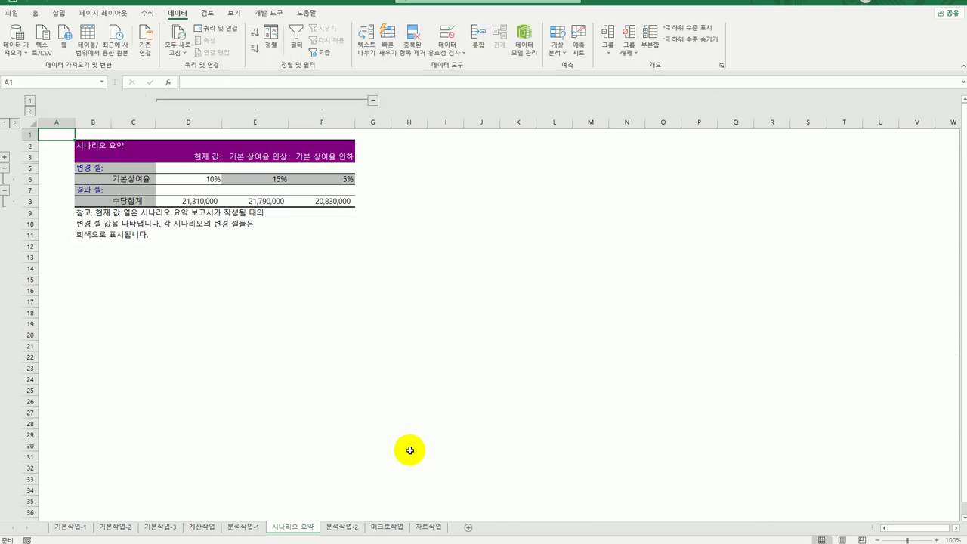
{"action": "left_click", "coordinate": [936, 540]}
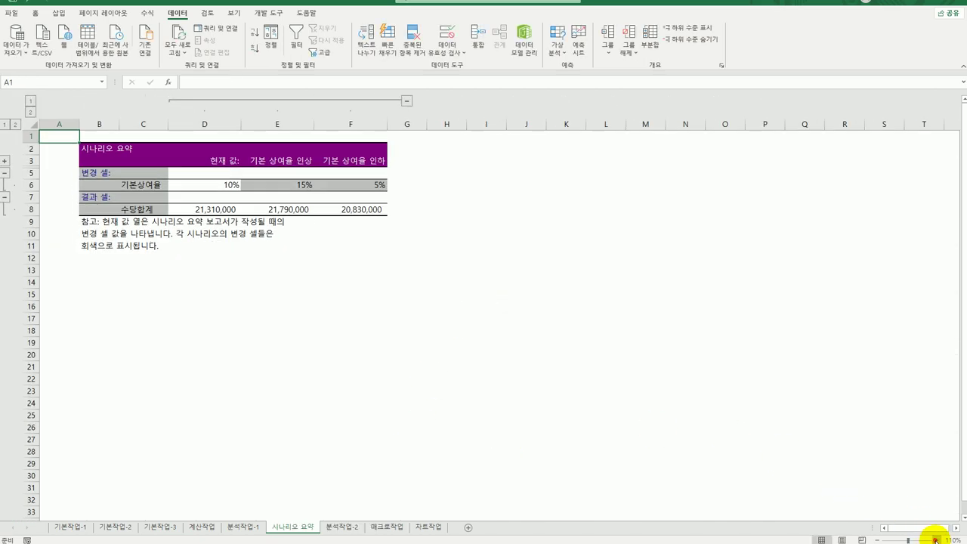
{"action": "left_click", "coordinate": [935, 540]}
{"action": "left_click", "coordinate": [935, 540]}
{"action": "left_click", "coordinate": [935, 539]}
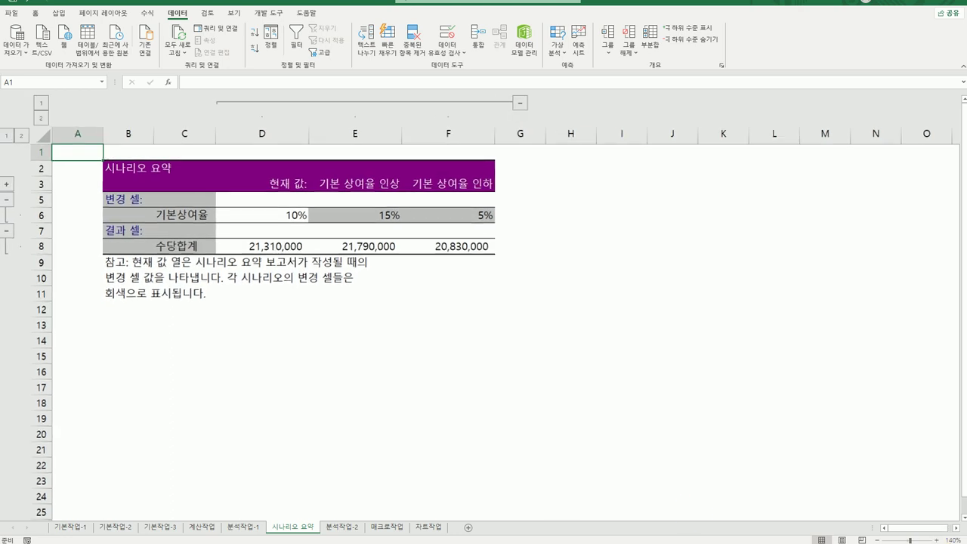
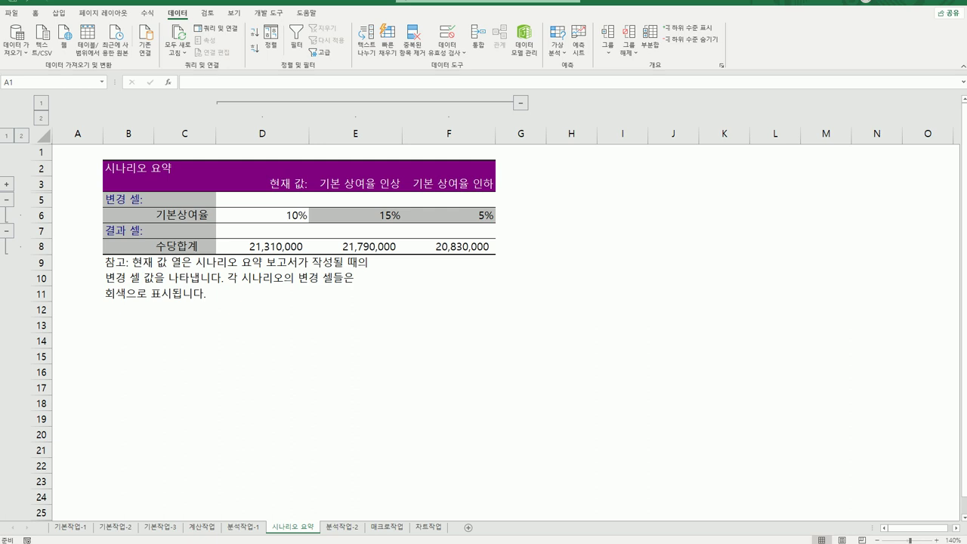
On the 매크로작업 sheet, start recording a macro named 금액계산 stored in the current workbook
{"action": "left_click", "coordinate": [381, 528]}
{"action": "left_click", "coordinate": [463, 415]}
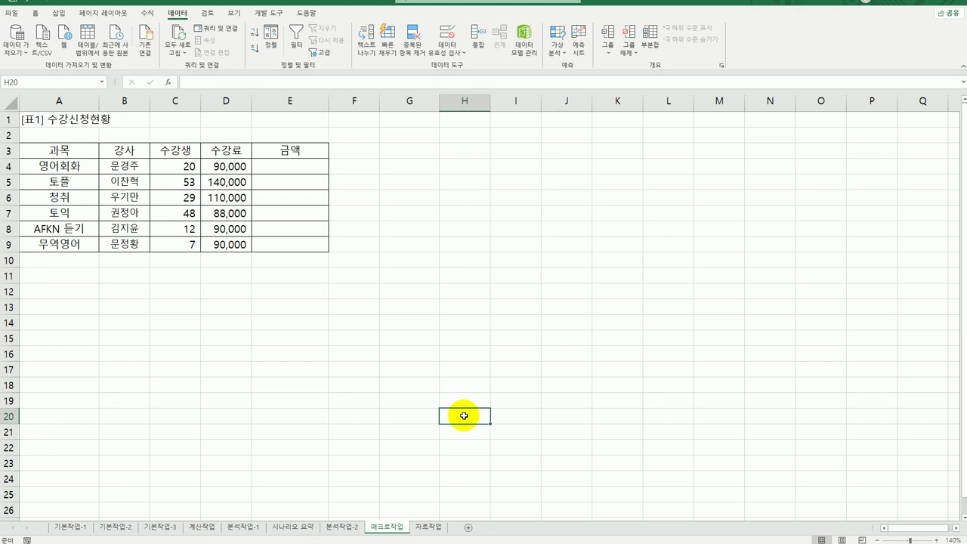
{"action": "left_click", "coordinate": [79, 353]}
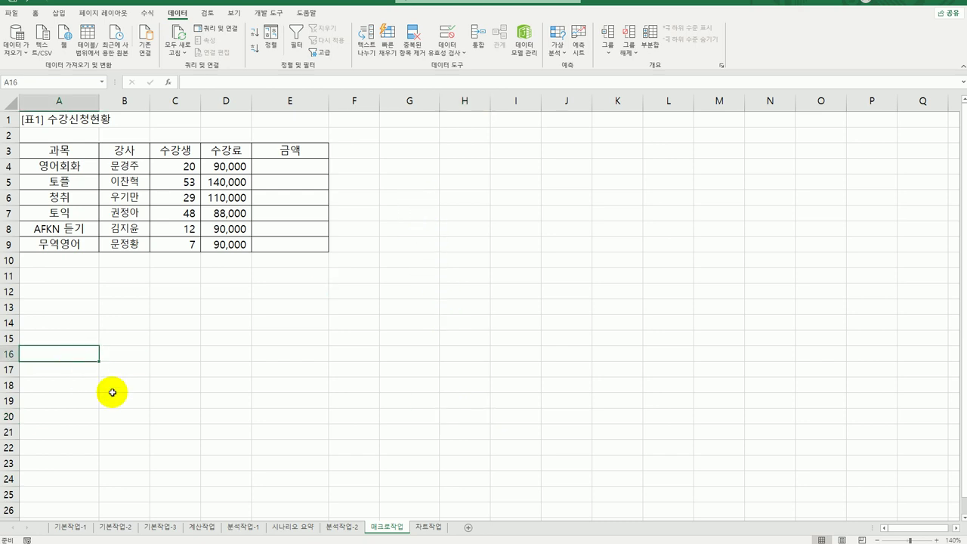
{"action": "left_click", "coordinate": [268, 13]}
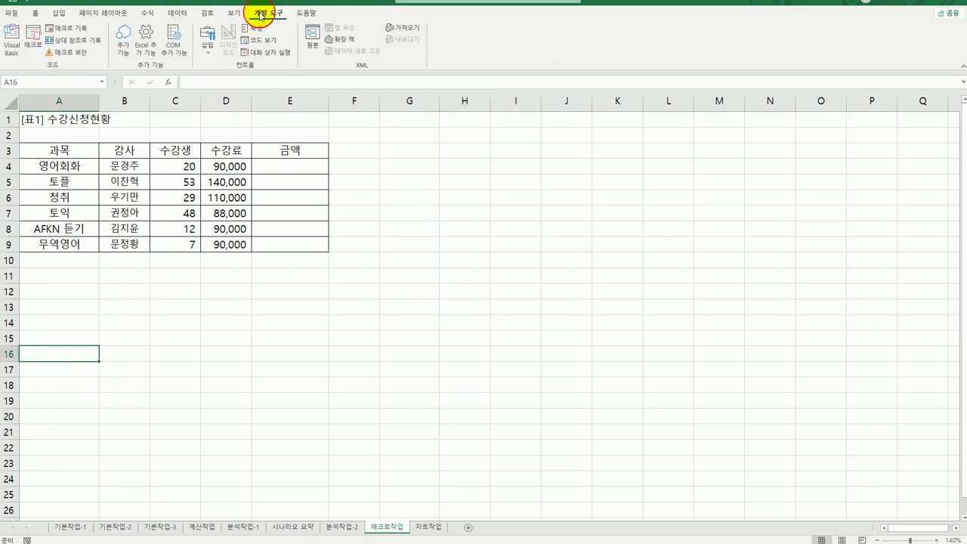
{"action": "left_click", "coordinate": [54, 28]}
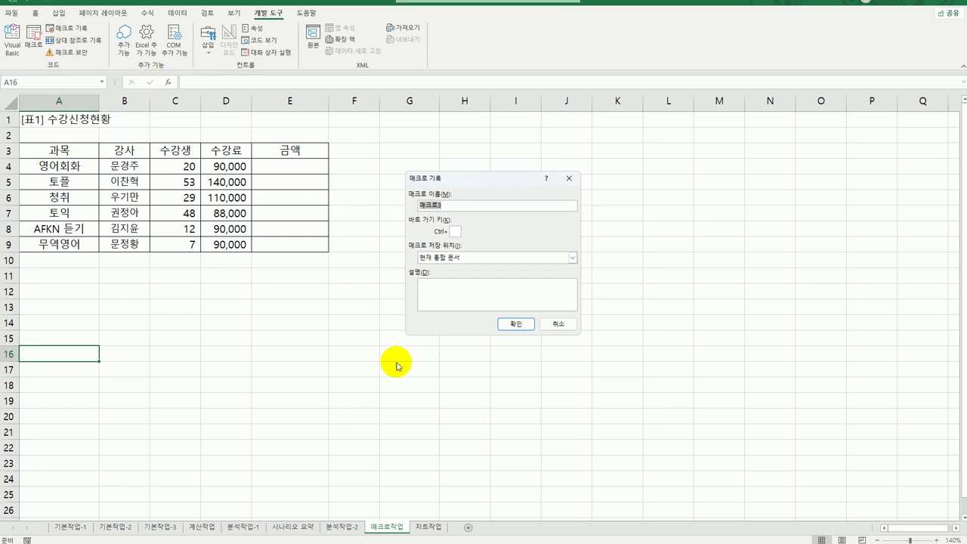
{"action": "type", "text": "금액계산"}
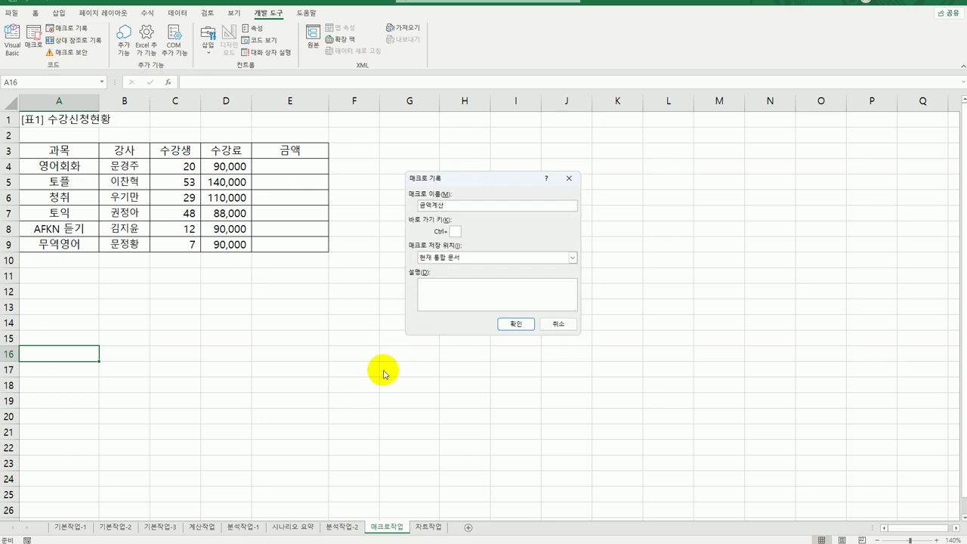
{"action": "left_click", "coordinate": [517, 324]}
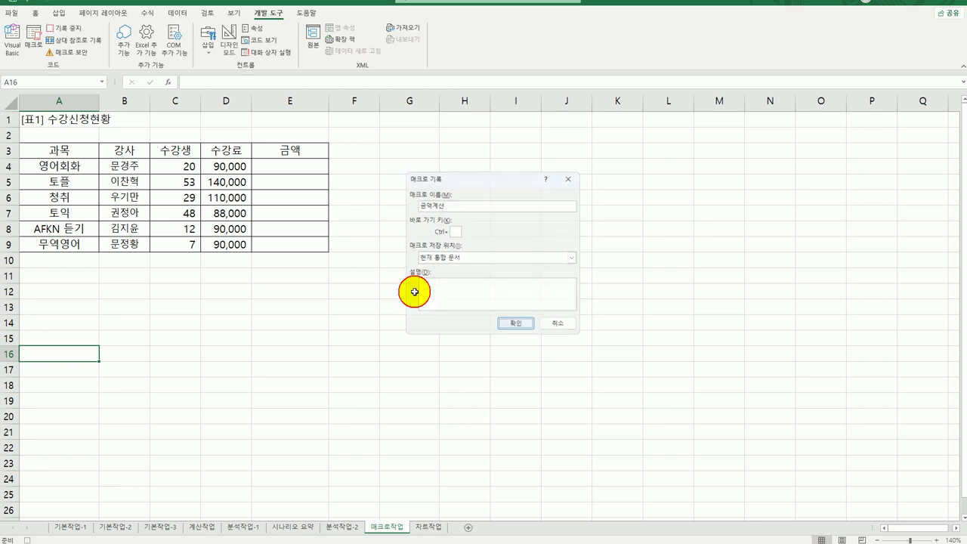
Calculate 금액 in E4 with =C4*D4, fill the formula down to E9, and stop recording the macro
{"action": "left_click", "coordinate": [315, 166]}
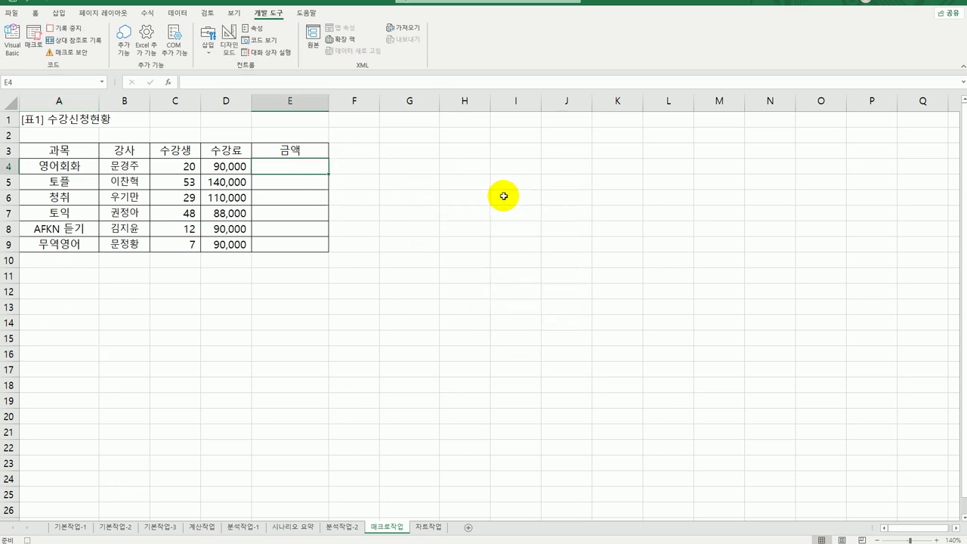
{"action": "type", "text": "="}
{"action": "key", "text": "Left"}
{"action": "key", "text": "Left"}
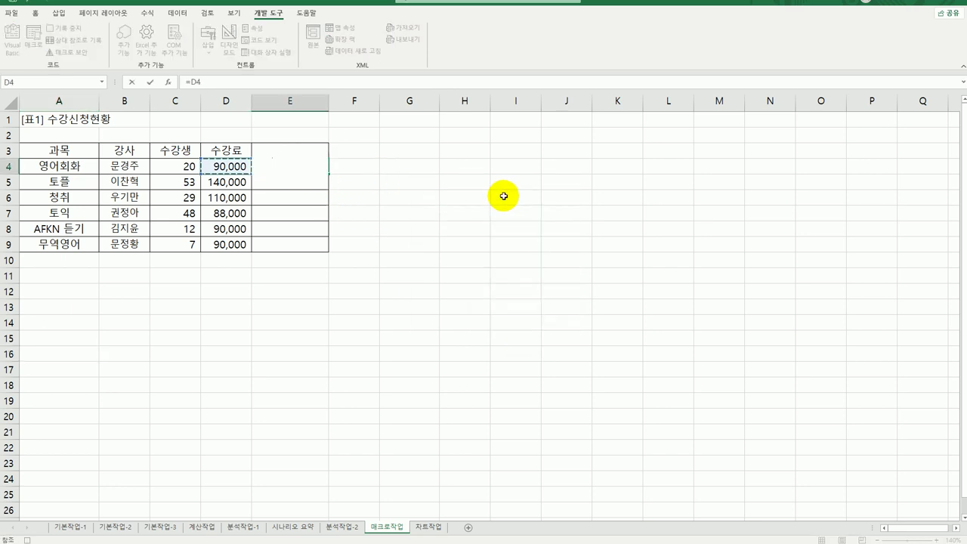
{"action": "type", "text": "*"}
{"action": "key", "text": "Left"}
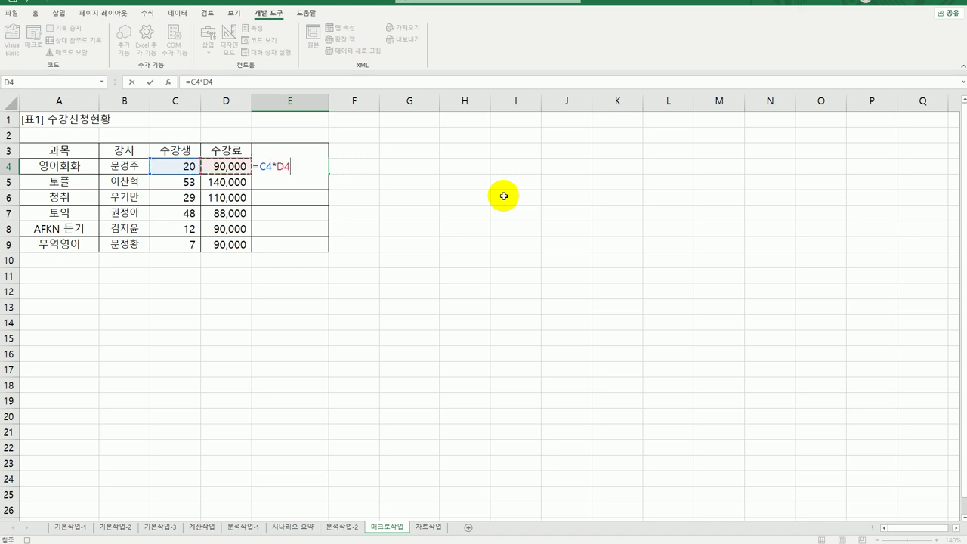
{"action": "key", "text": "Return"}
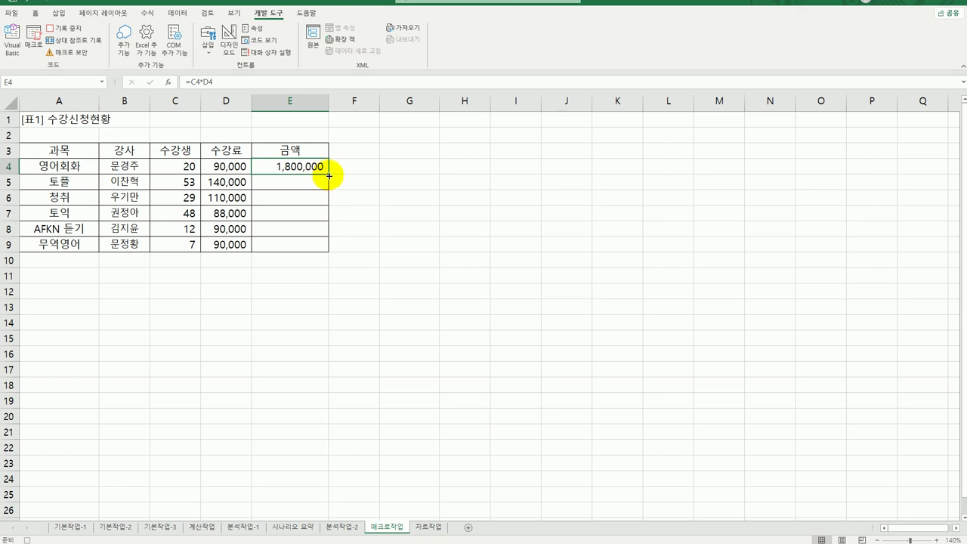
{"action": "left_click_drag", "start_coordinate": [325, 173], "coordinate": [308, 248]}
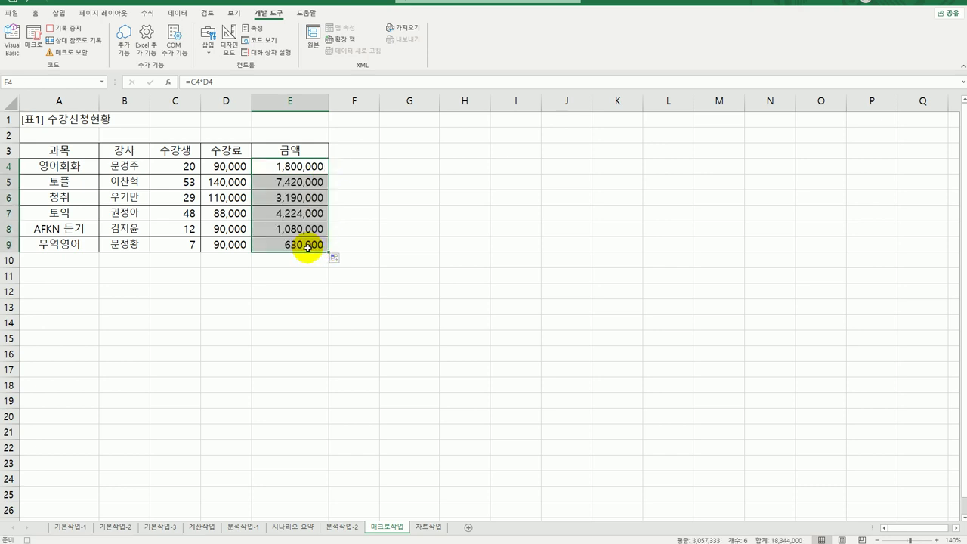
{"action": "left_click", "coordinate": [308, 248]}
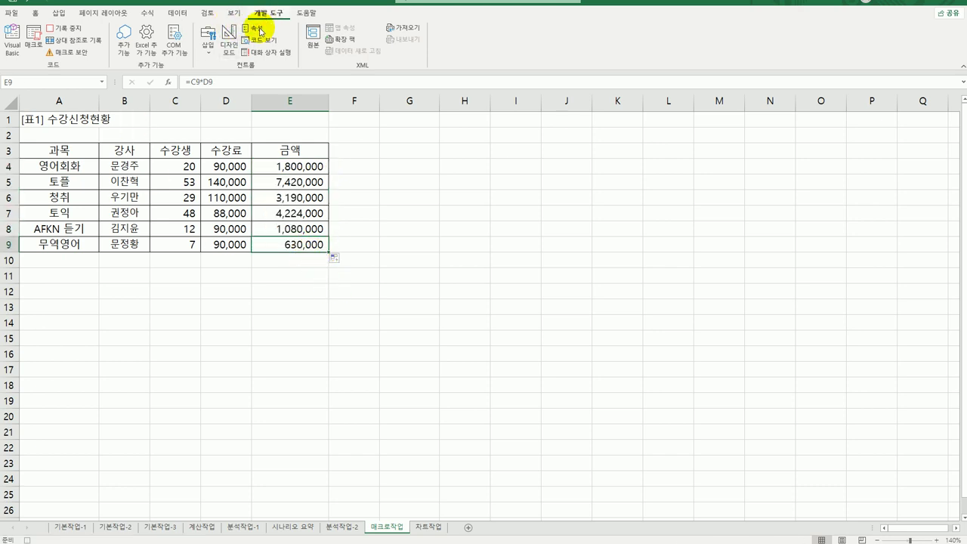
{"action": "left_click", "coordinate": [65, 28]}
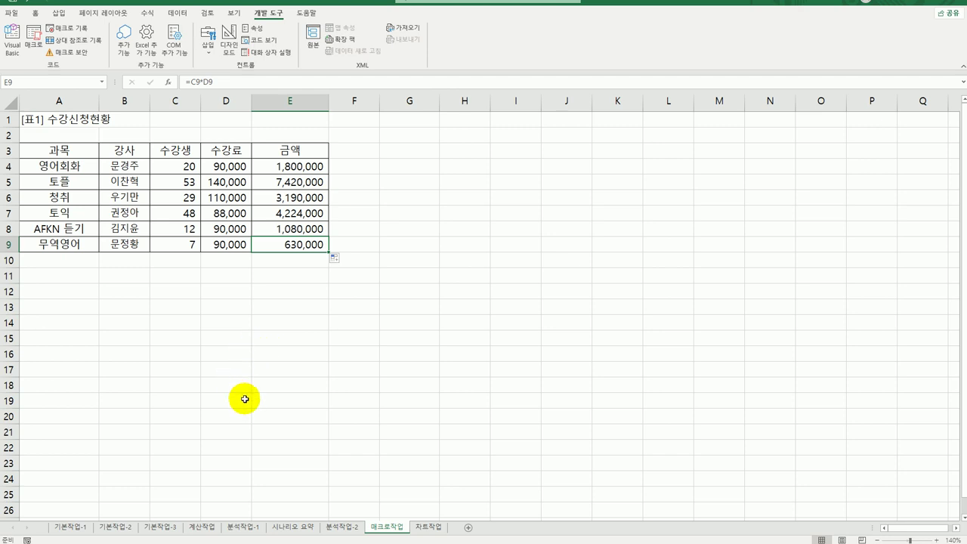
Insert a hexagon about 1.76 cm high and 2.25 cm wide over G3:G5, snapped to the cell grid, with the text 금액
{"action": "left_click", "coordinate": [58, 13]}
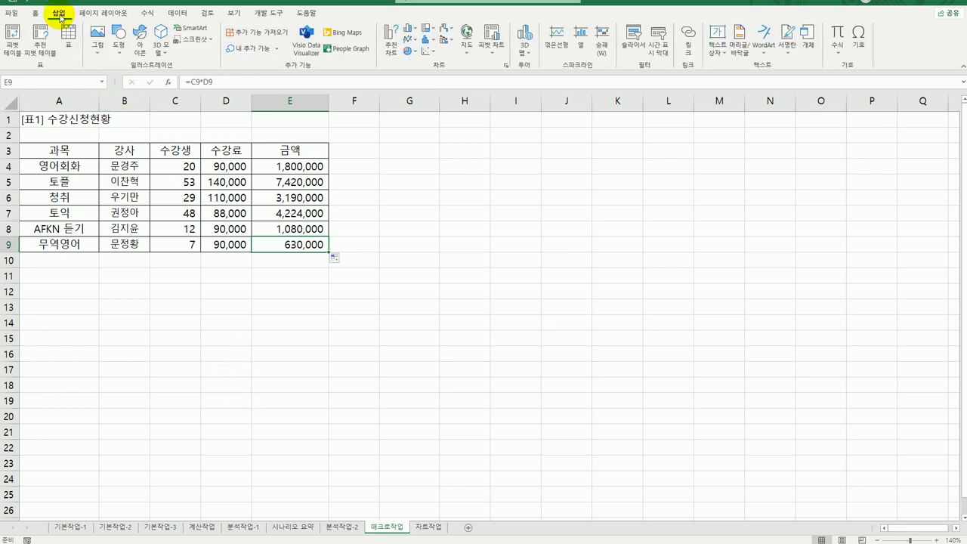
{"action": "left_click", "coordinate": [117, 50]}
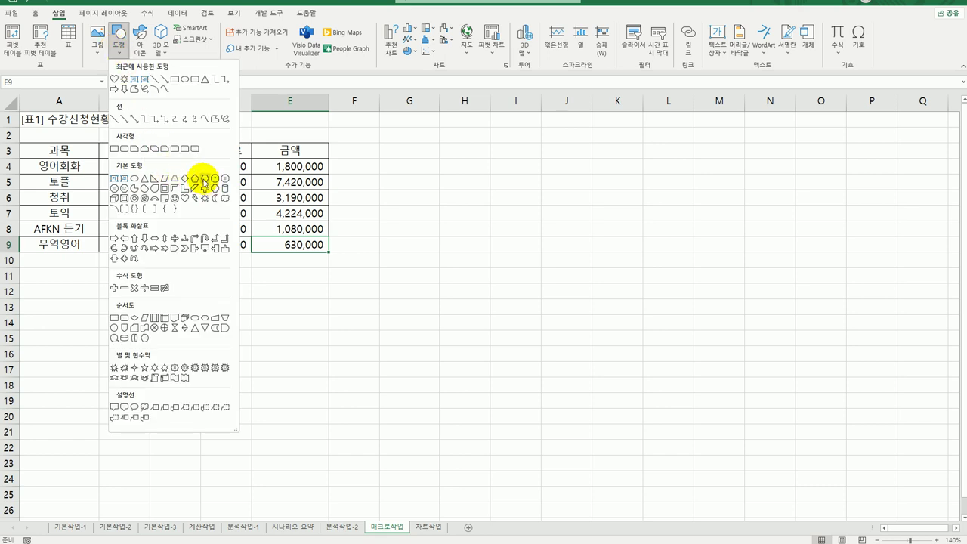
{"action": "left_click", "coordinate": [204, 180]}
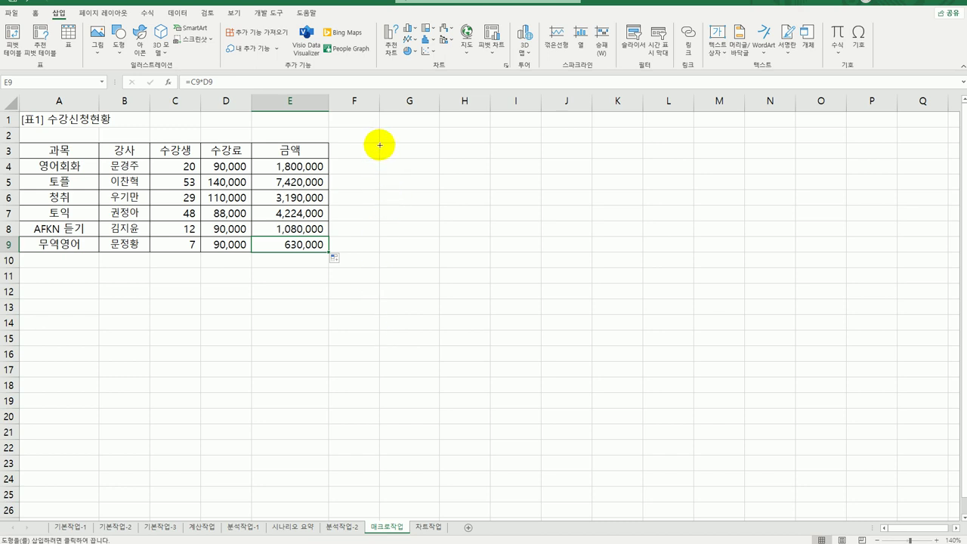
{"action": "key", "text": "alt"}
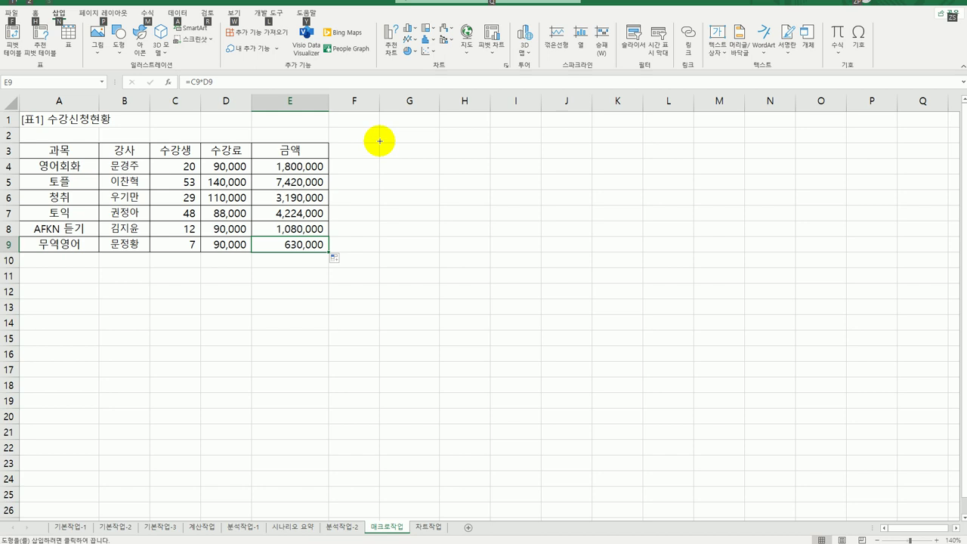
{"action": "left_click_drag", "start_coordinate": [379, 143], "coordinate": [419, 192]}
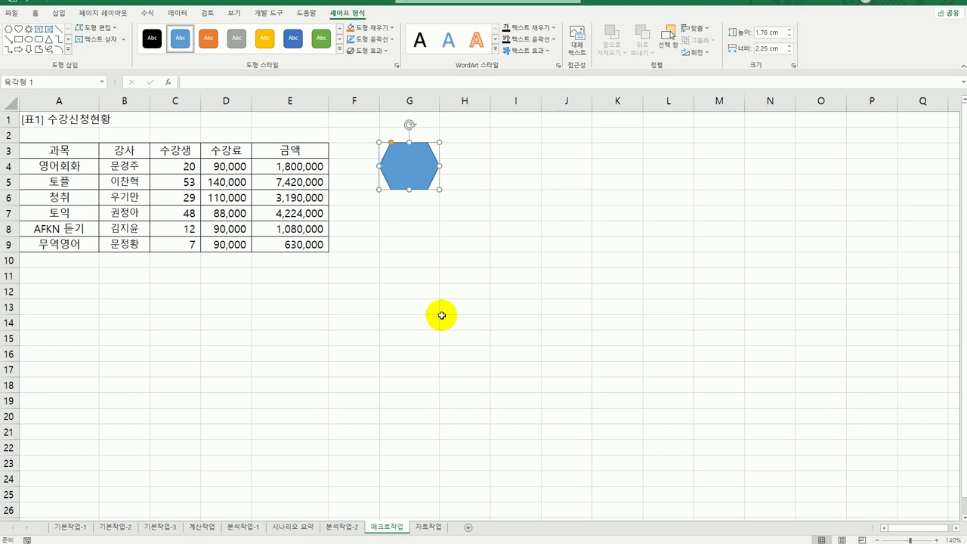
{"action": "type", "text": "금액"}
Assign the 금액계산 macro to the 금액 hexagon and deselect the shape
{"action": "right_click", "coordinate": [427, 154]}
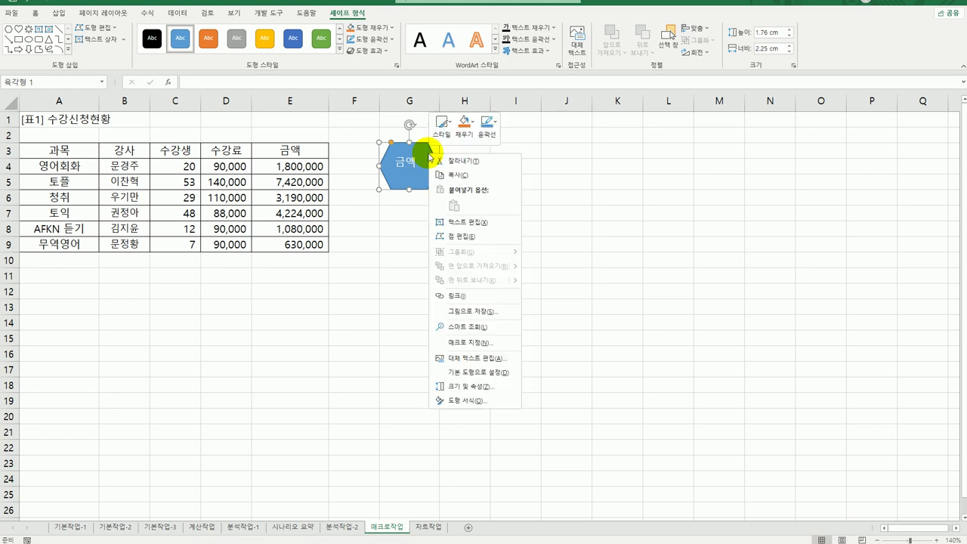
{"action": "left_click", "coordinate": [480, 342]}
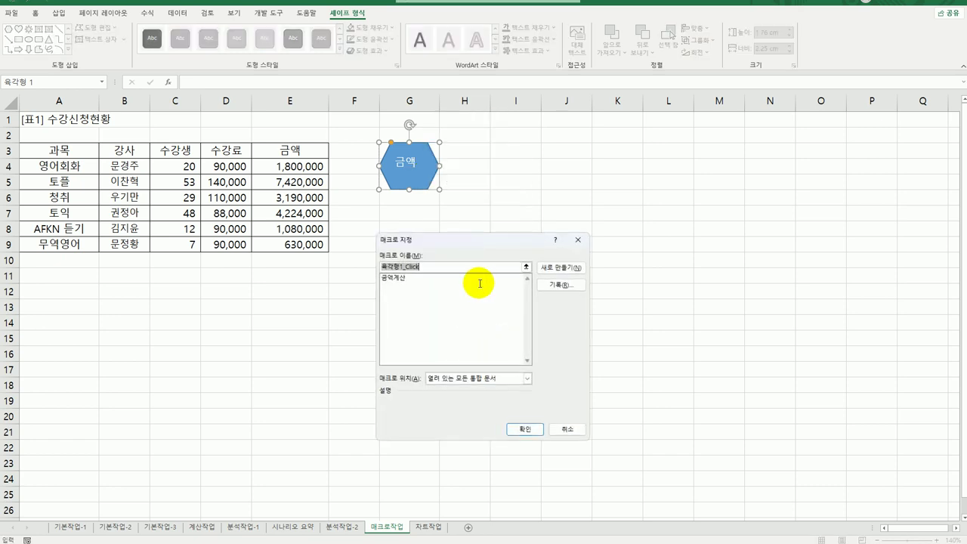
{"action": "left_click", "coordinate": [413, 278]}
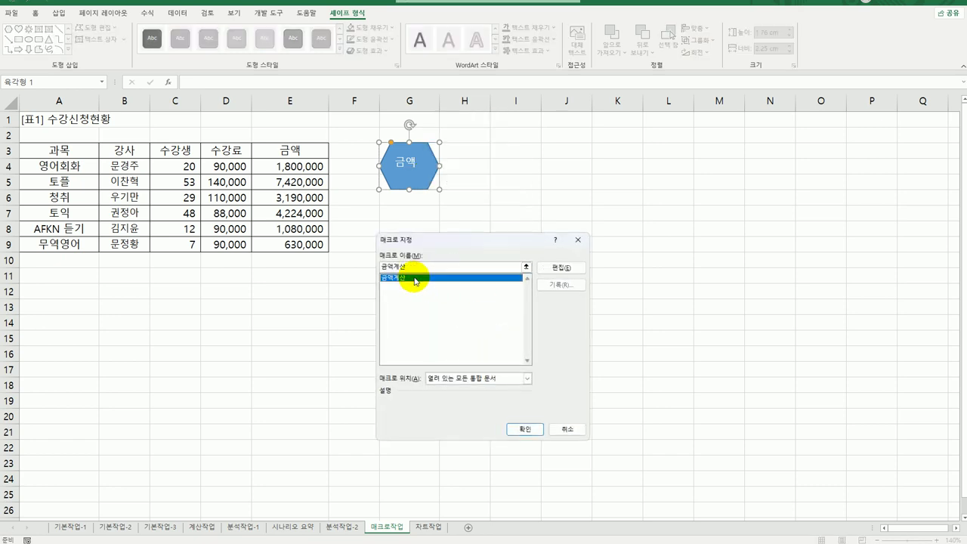
{"action": "left_click", "coordinate": [519, 432]}
{"action": "left_click", "coordinate": [516, 431]}
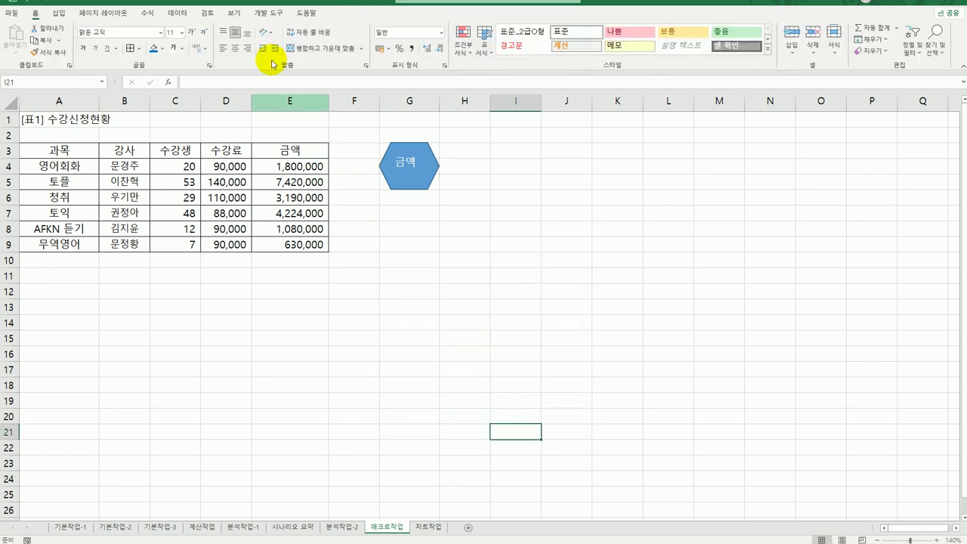
Start recording a second macro named 서식지정 from an empty cell outside the table
{"action": "left_click", "coordinate": [146, 348]}
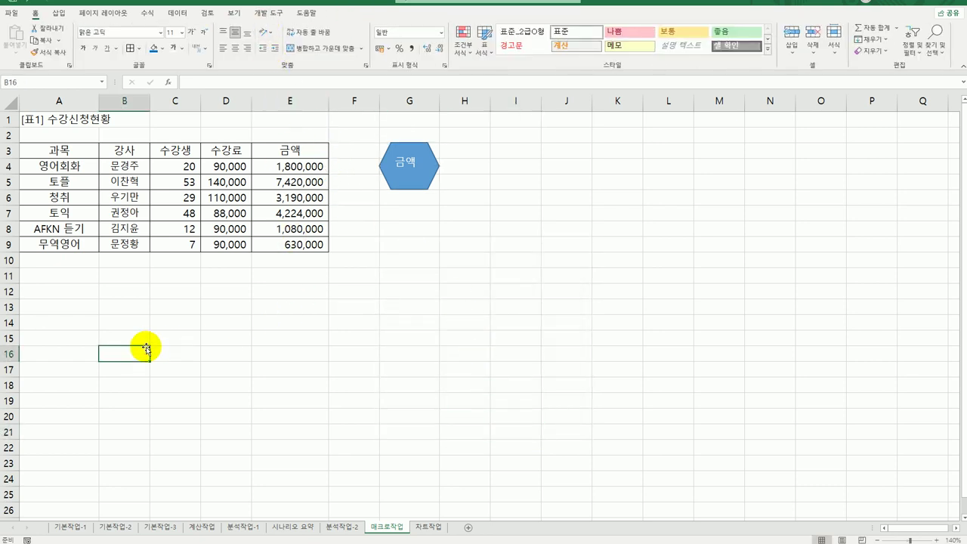
{"action": "left_click", "coordinate": [262, 16]}
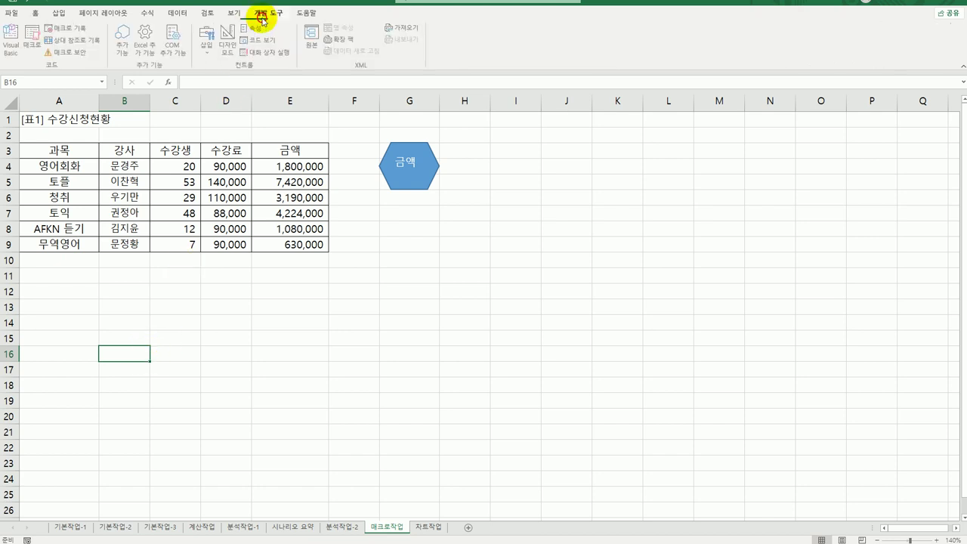
{"action": "left_click", "coordinate": [60, 28]}
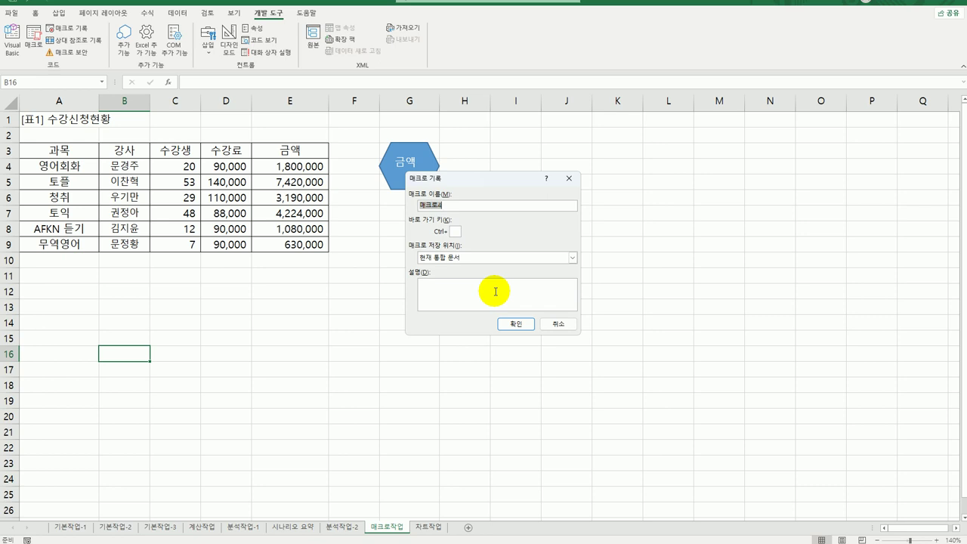
{"action": "type", "text": "서식지정"}
{"action": "left_click", "coordinate": [518, 323]}
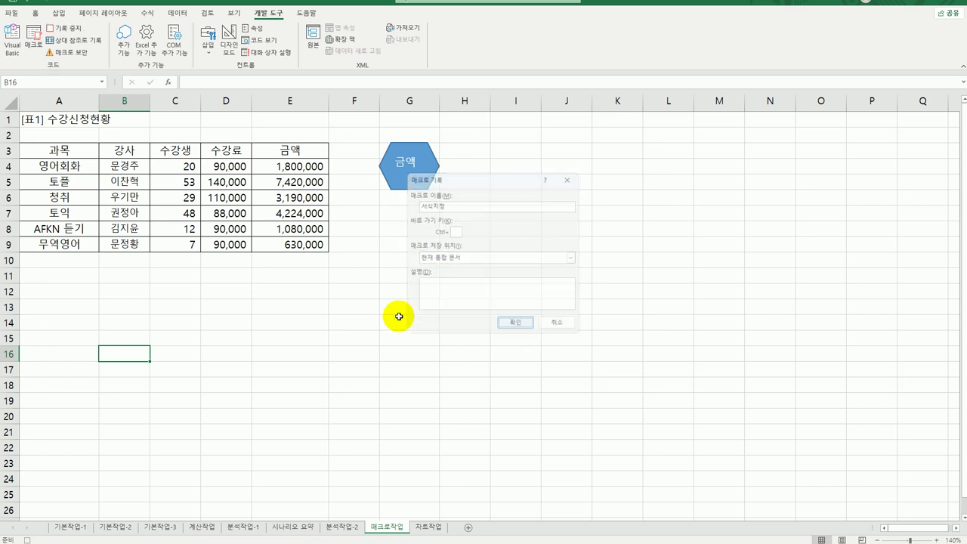
Make the header cells A3:E3 bold with a standard yellow fill, and stop recording the macro
{"action": "left_click_drag", "start_coordinate": [76, 148], "coordinate": [272, 151]}
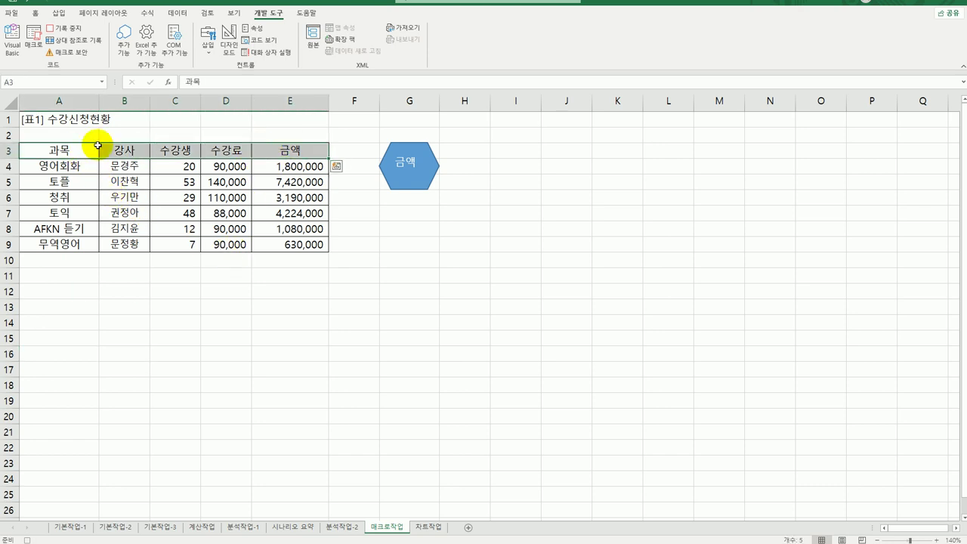
{"action": "left_click", "coordinate": [35, 12]}
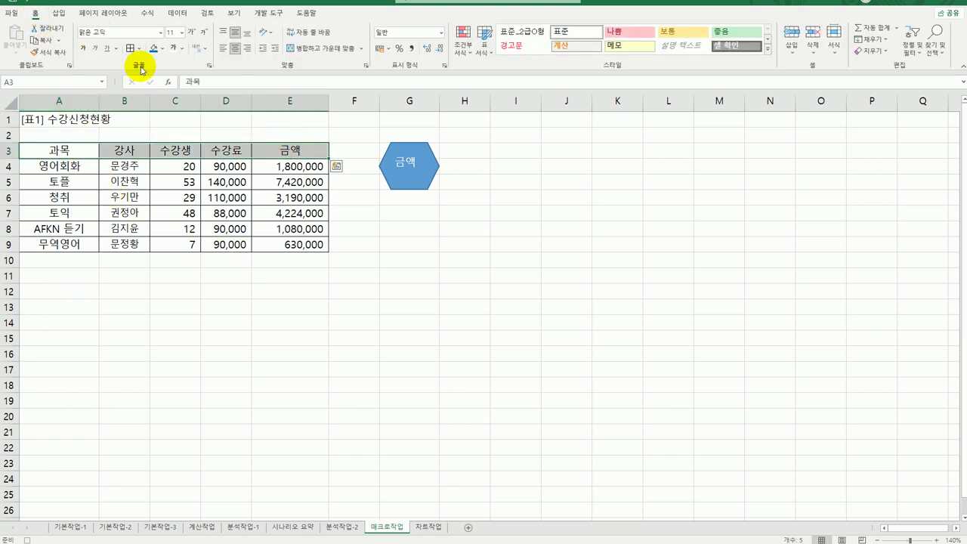
{"action": "left_click", "coordinate": [84, 48]}
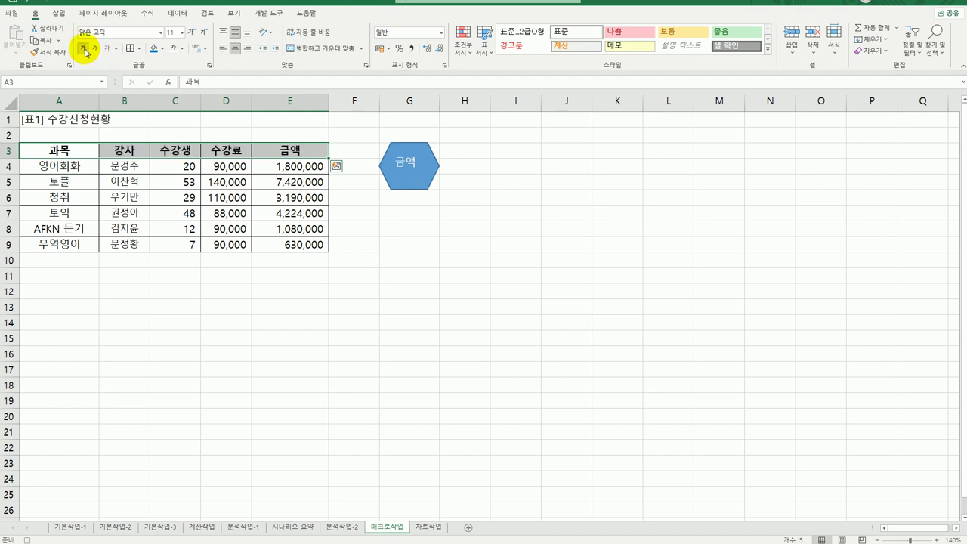
{"action": "left_click", "coordinate": [163, 50]}
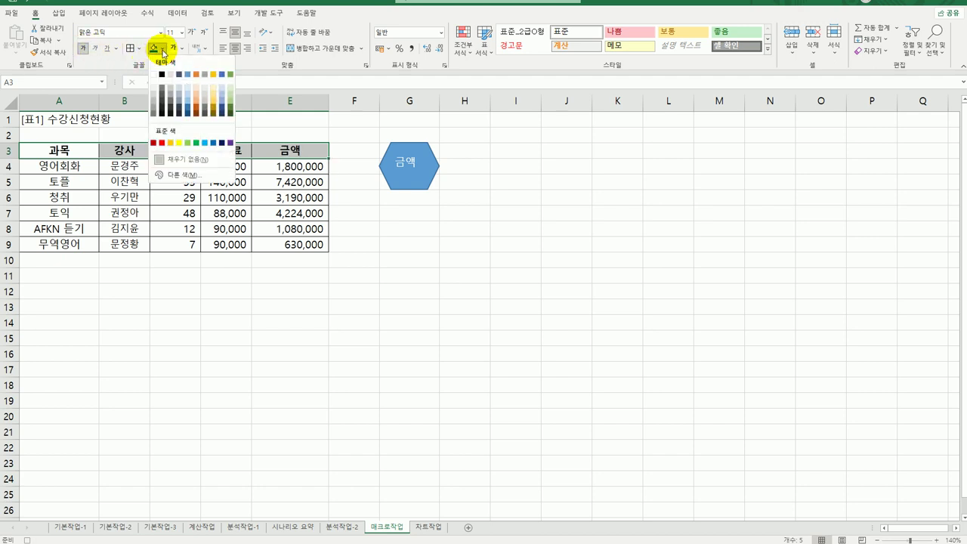
{"action": "left_click", "coordinate": [179, 145]}
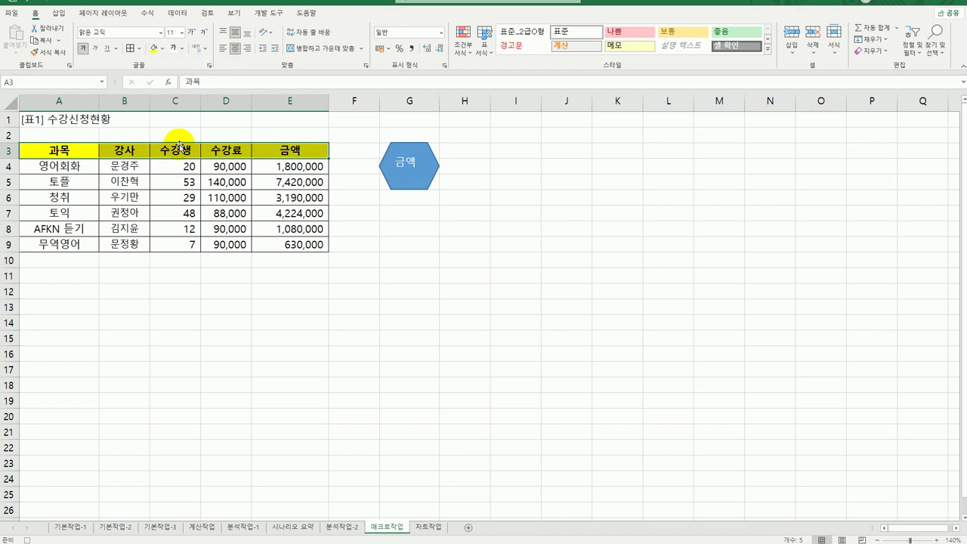
{"action": "left_click", "coordinate": [294, 149]}
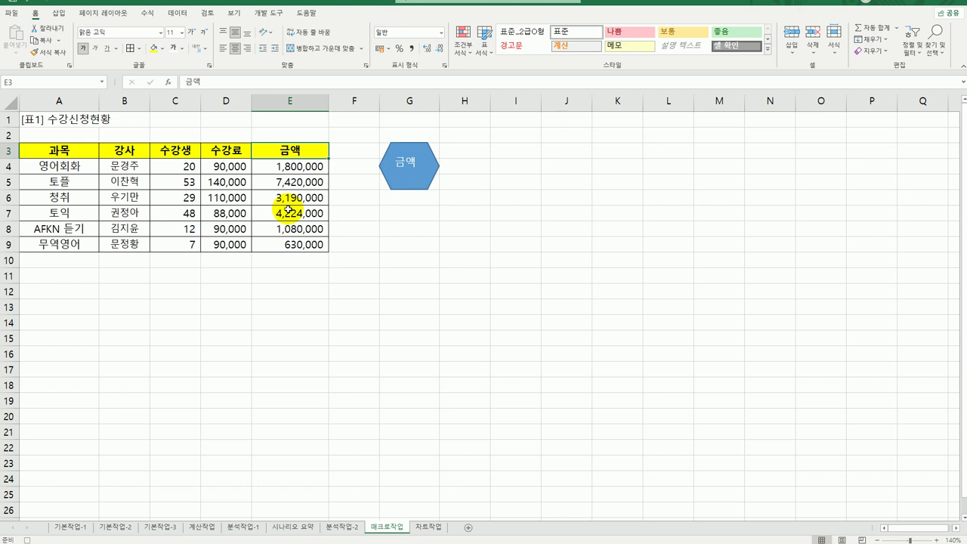
{"action": "left_click", "coordinate": [268, 12]}
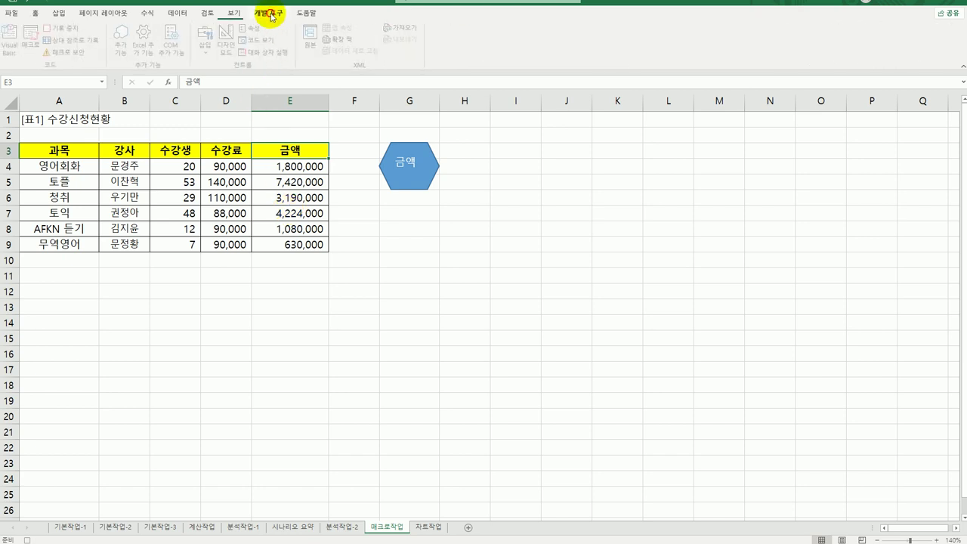
{"action": "left_click", "coordinate": [65, 28]}
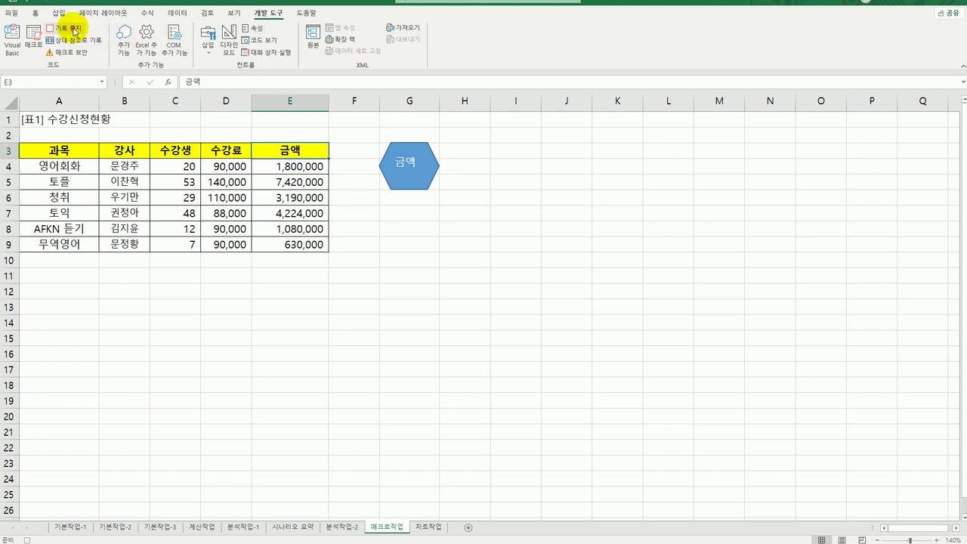
{"action": "left_click", "coordinate": [243, 350]}
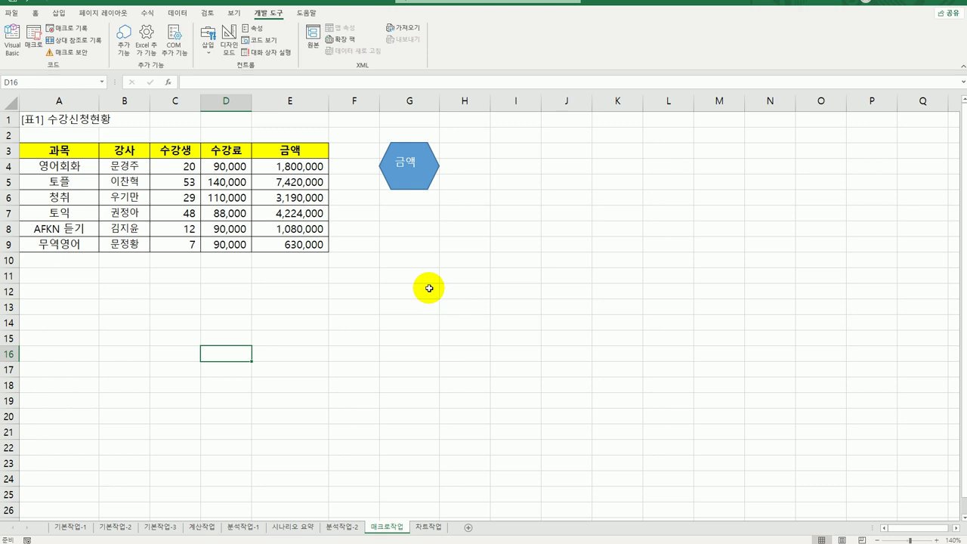
Insert a rounded rectangle about 1.76 cm high and 2.25 cm wide over G7:G9, snapped to the cell grid, with the text 서식
{"action": "left_click", "coordinate": [65, 17]}
{"action": "left_click", "coordinate": [118, 44]}
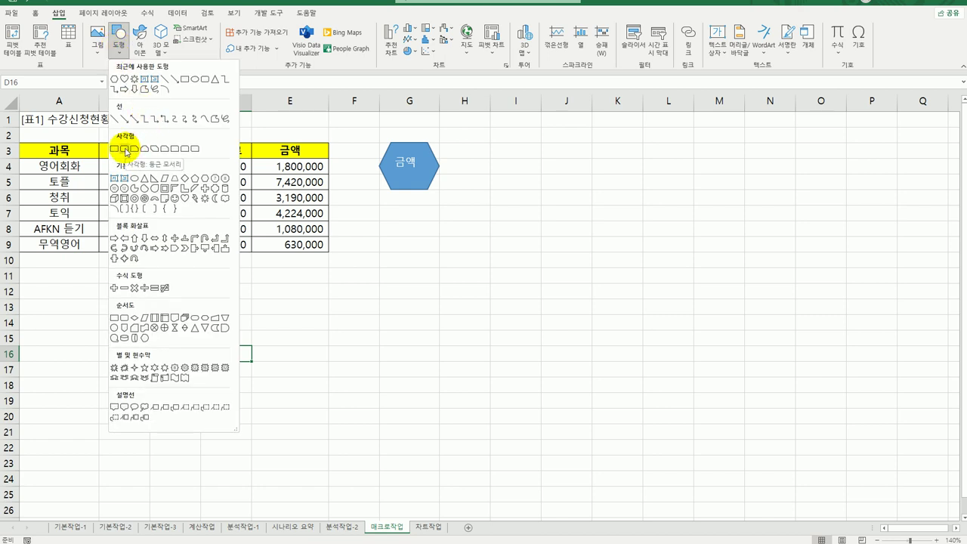
{"action": "left_click", "coordinate": [126, 150]}
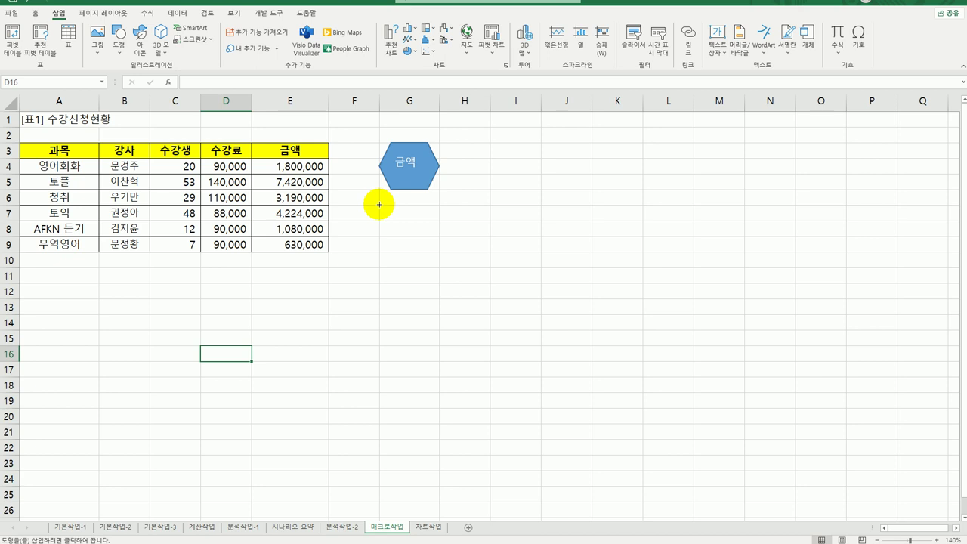
{"action": "left_click_drag", "start_coordinate": [378, 205], "coordinate": [425, 247]}
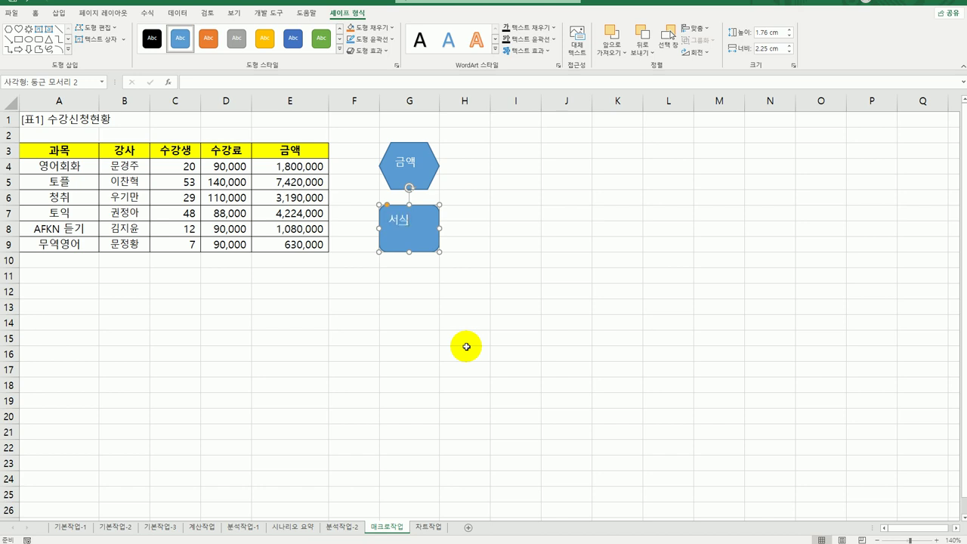
Assign the 서식지정 macro to the 서식 rounded rectangle and deselect the shape
{"action": "left_click", "coordinate": [427, 223]}
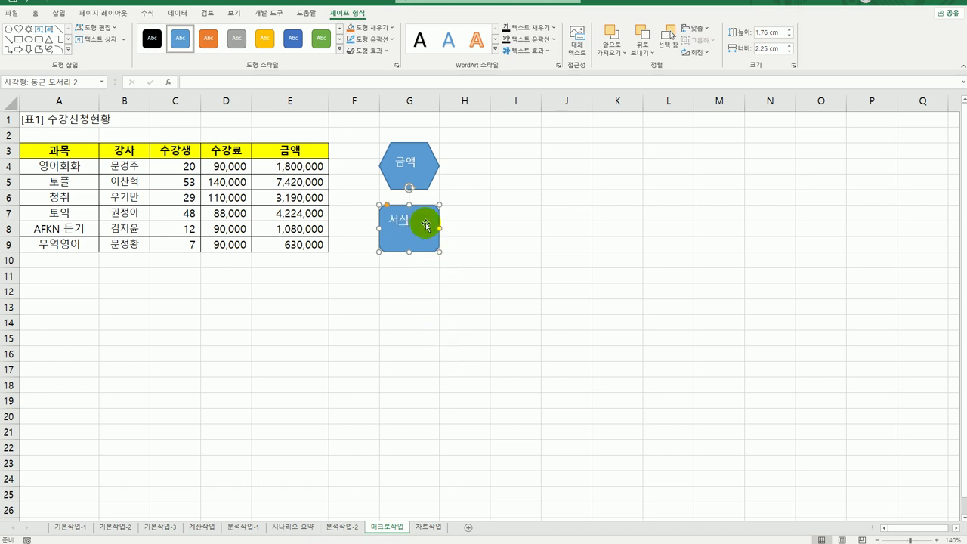
{"action": "right_click", "coordinate": [425, 224]}
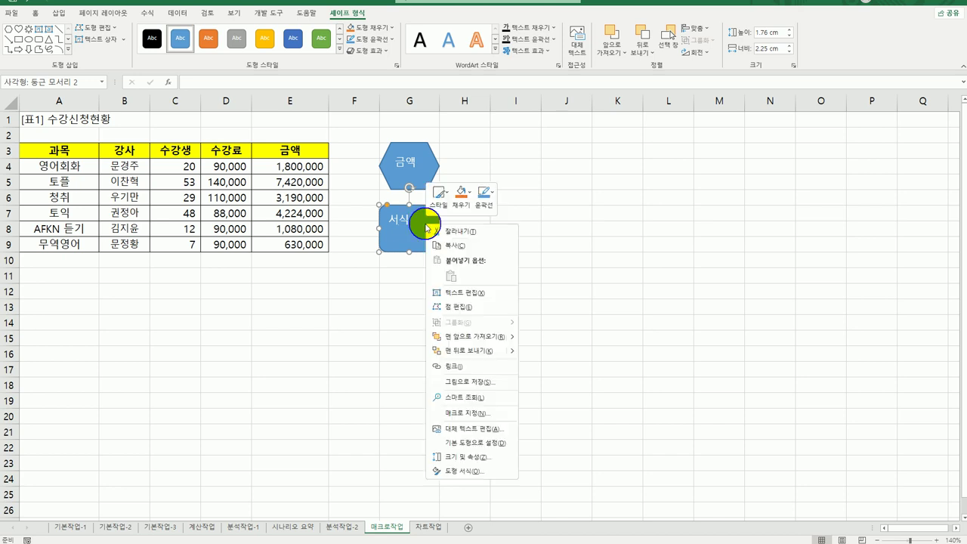
{"action": "left_click", "coordinate": [490, 411]}
{"action": "left_click_drag", "start_coordinate": [460, 310], "coordinate": [559, 209]}
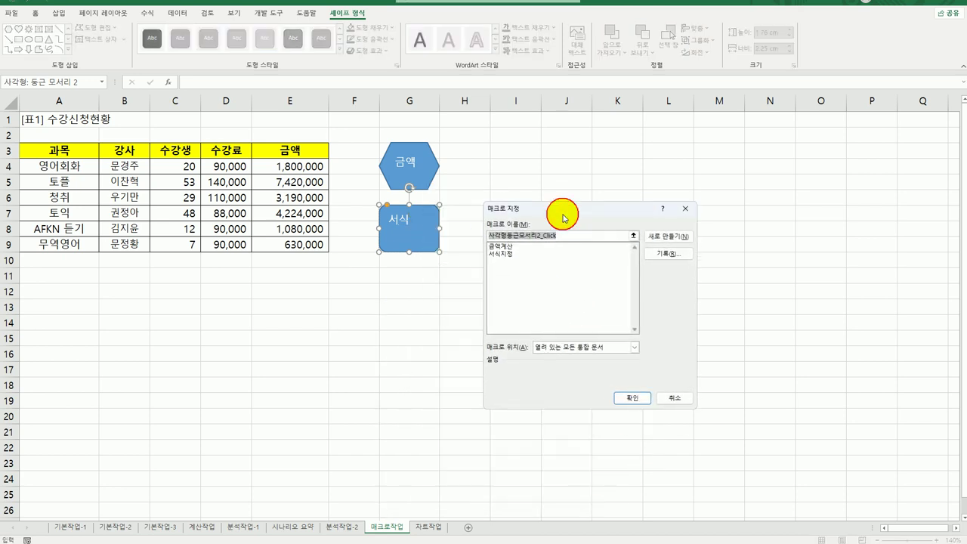
{"action": "left_click", "coordinate": [507, 250]}
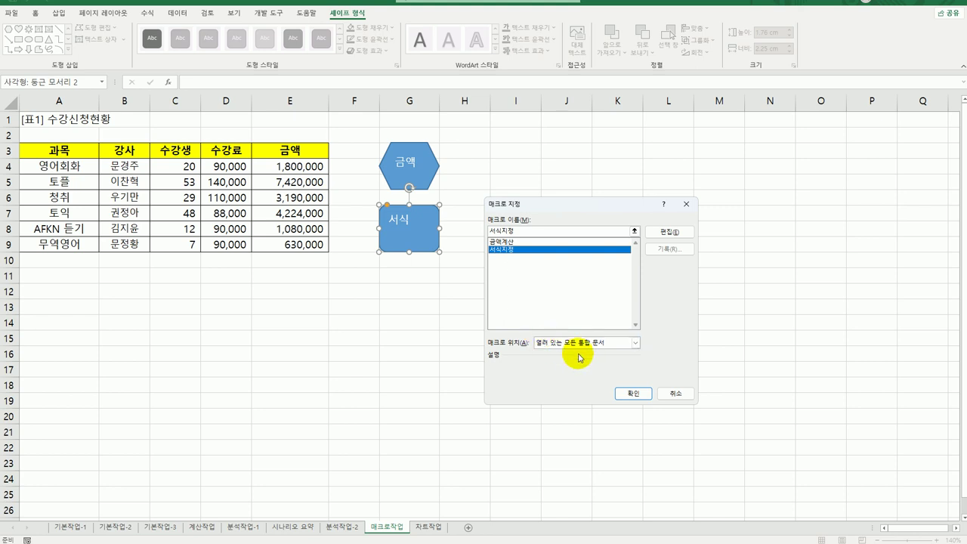
{"action": "left_click", "coordinate": [633, 393]}
{"action": "left_click", "coordinate": [556, 420]}
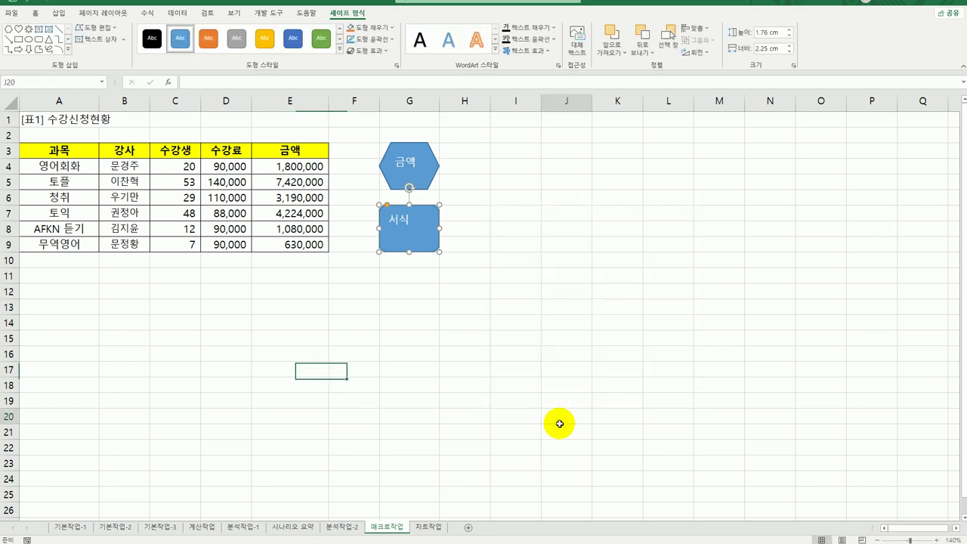
Clear the amounts in E4:E9 and fill the header cells A3:E3 with light green to prepare a macro test
{"action": "left_click_drag", "start_coordinate": [313, 166], "coordinate": [320, 246]}
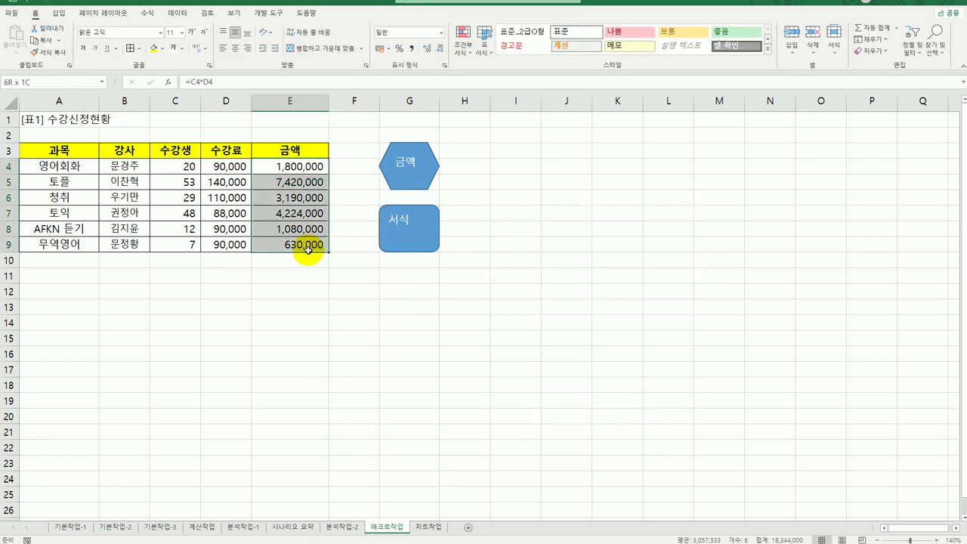
{"action": "key", "text": "Delete"}
{"action": "left_click_drag", "start_coordinate": [68, 150], "coordinate": [265, 149]}
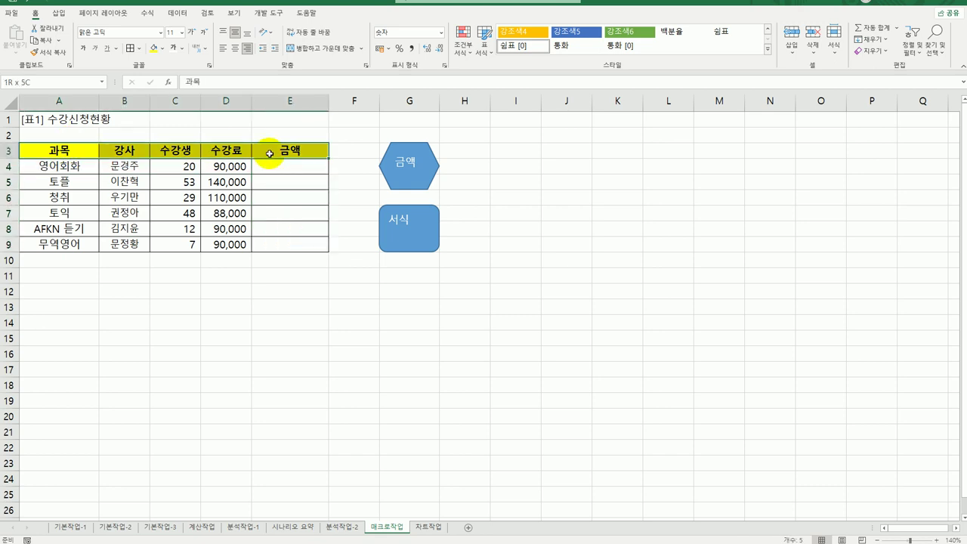
{"action": "left_click", "coordinate": [160, 52]}
{"action": "left_click", "coordinate": [189, 148]}
{"action": "left_click", "coordinate": [240, 333]}
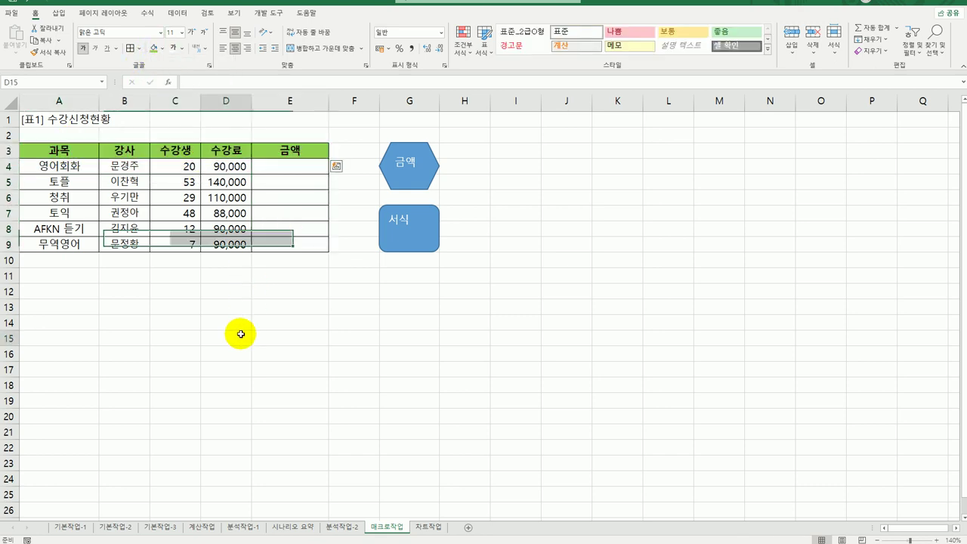
Run the macros linked to the 금액 and 서식 shapes, and select an empty cell outside the table
{"action": "left_click", "coordinate": [409, 165]}
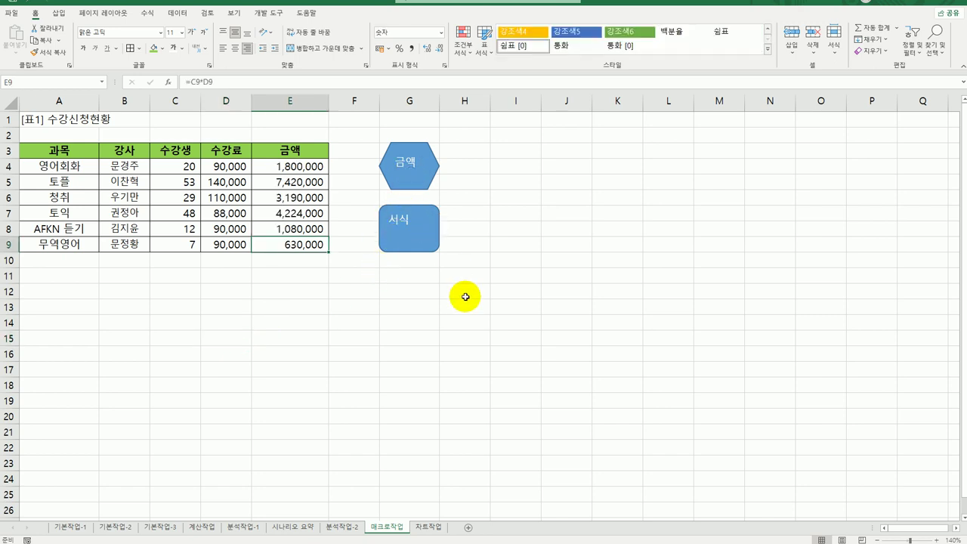
{"action": "left_click", "coordinate": [410, 238]}
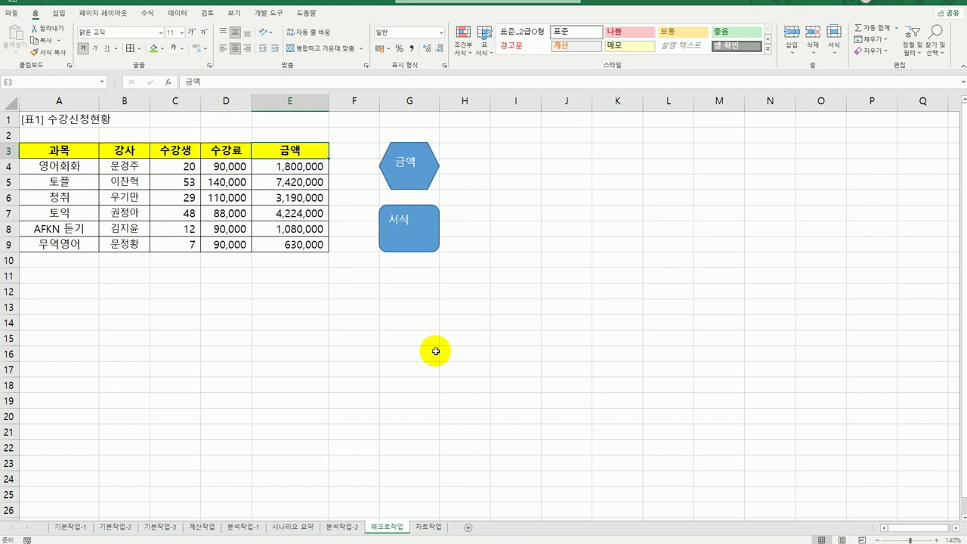
{"action": "left_click", "coordinate": [435, 351]}
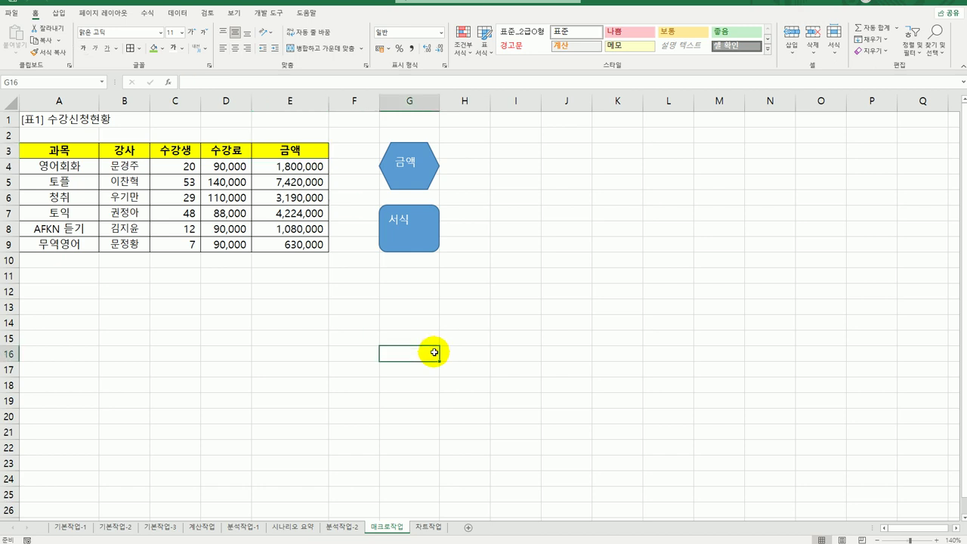
On the 차트작업 sheet, change the pie chart's type to 3차원 원형
{"action": "left_click", "coordinate": [431, 527]}
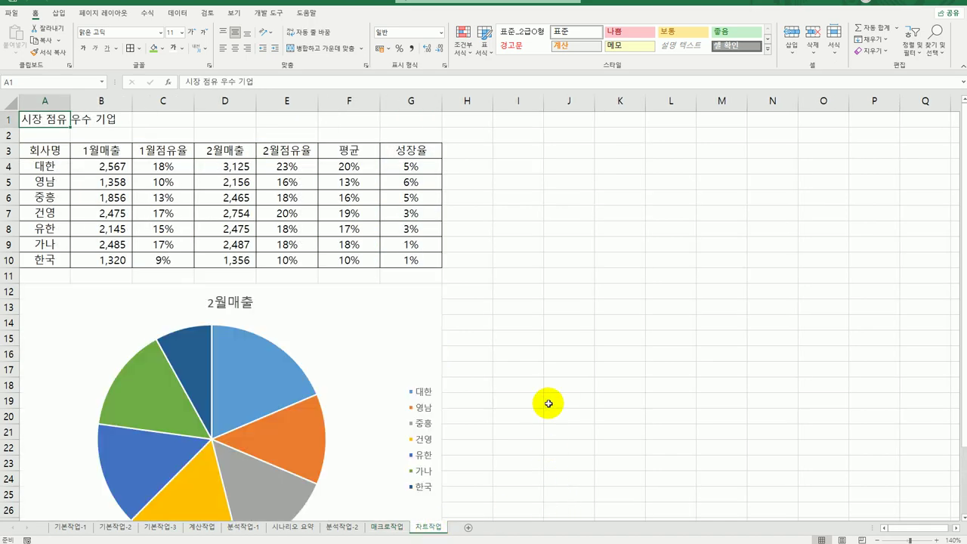
{"action": "scroll", "coordinate": [548, 408], "scroll_direction": "down", "scroll_amount": 1}
{"action": "scroll", "coordinate": [545, 418], "scroll_direction": "down", "scroll_amount": 1}
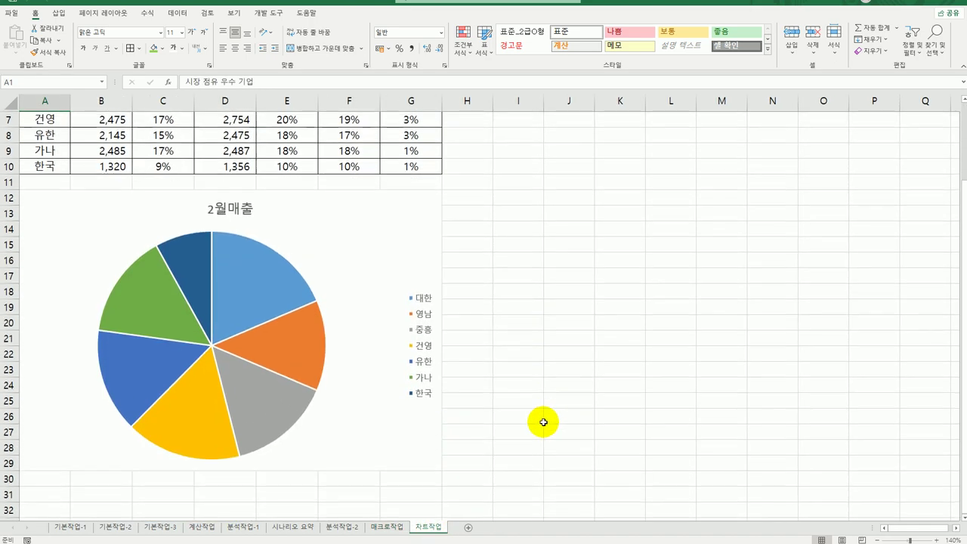
{"action": "left_click", "coordinate": [364, 229]}
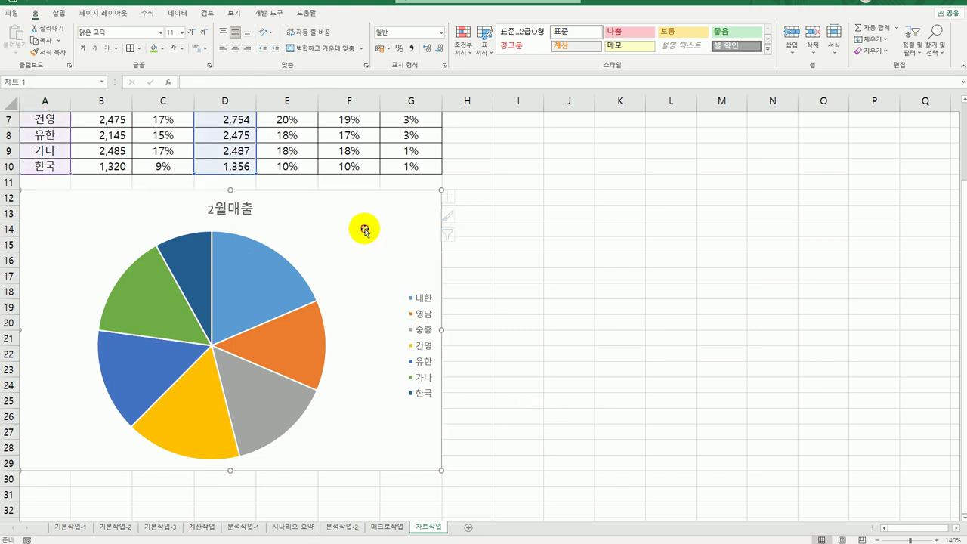
{"action": "right_click", "coordinate": [320, 237]}
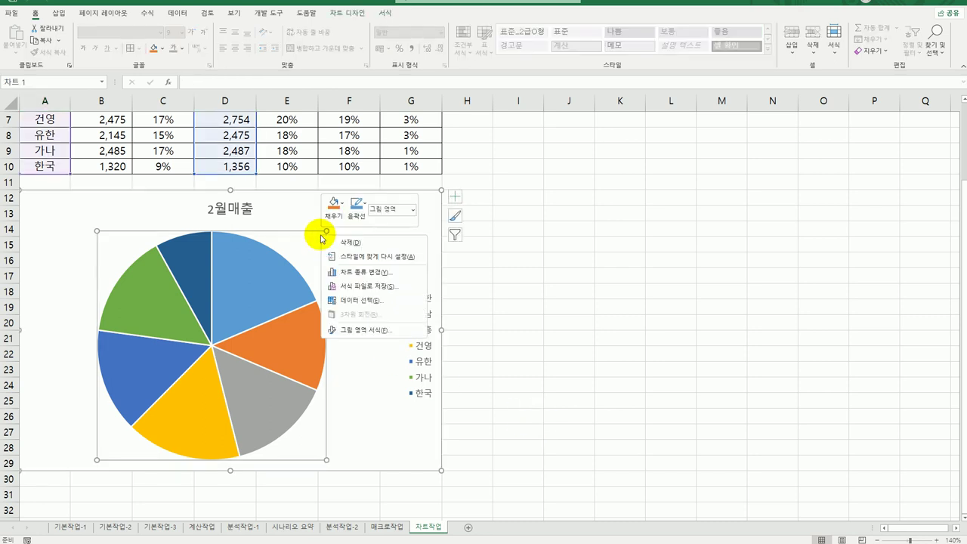
{"action": "left_click", "coordinate": [388, 276]}
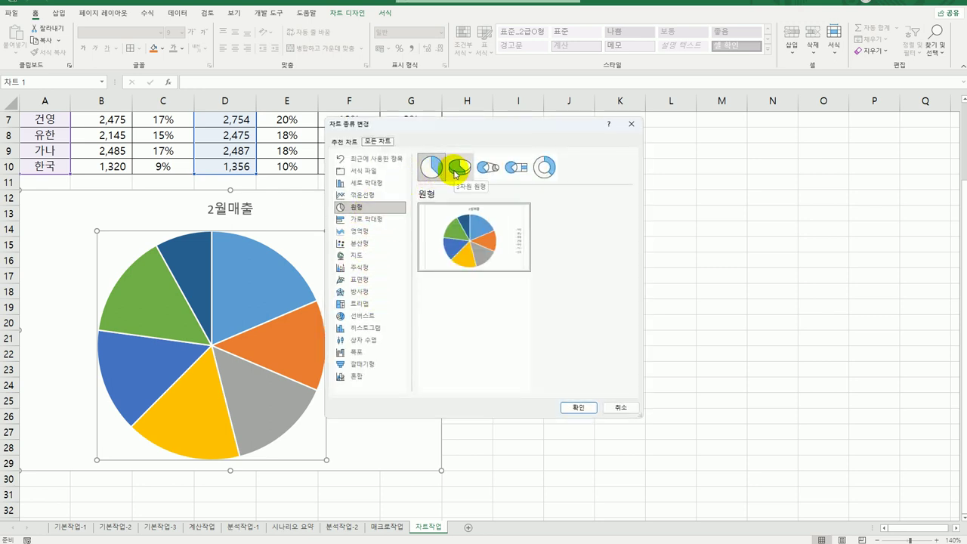
{"action": "left_click", "coordinate": [456, 168]}
{"action": "left_click", "coordinate": [565, 407]}
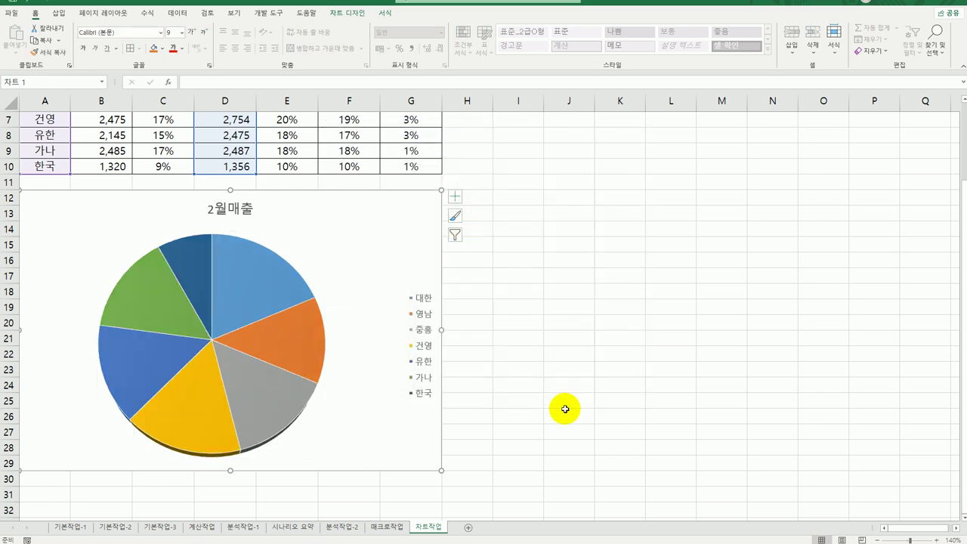
Replace the chart title with 2월 우수 기업 시장 점유 구성
{"action": "left_click", "coordinate": [227, 205]}
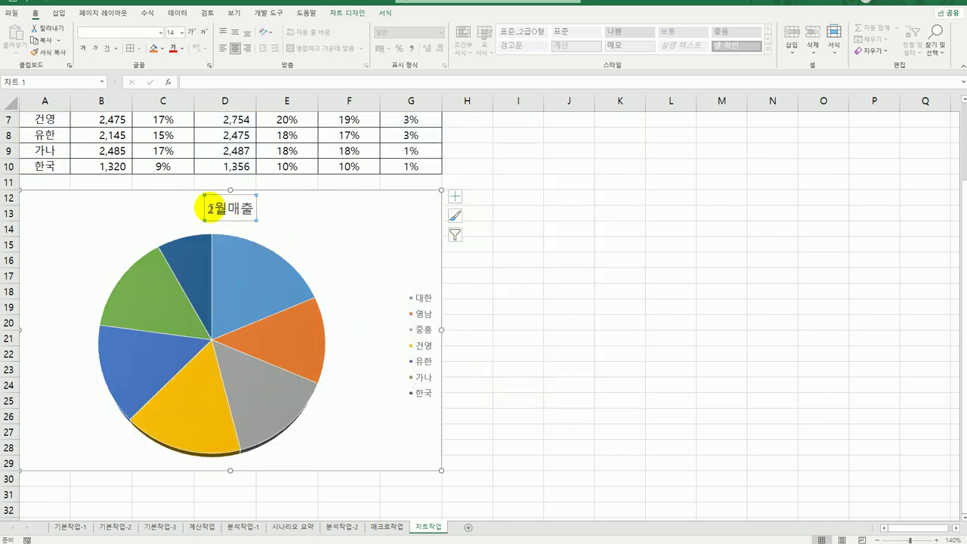
{"action": "left_click", "coordinate": [211, 207]}
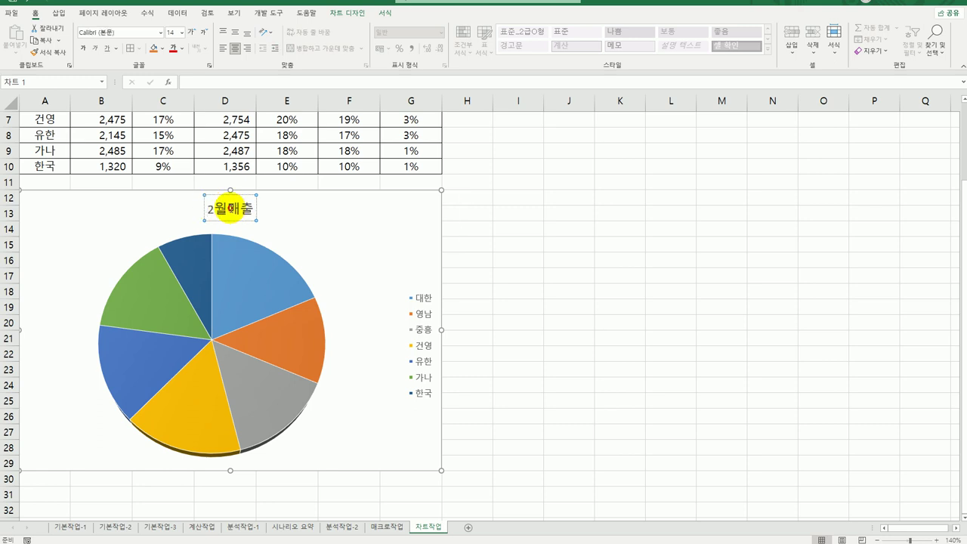
{"action": "double_click", "coordinate": [228, 207]}
{"action": "key", "text": "BackSpace"}
{"action": "key", "text": "BackSpace"}
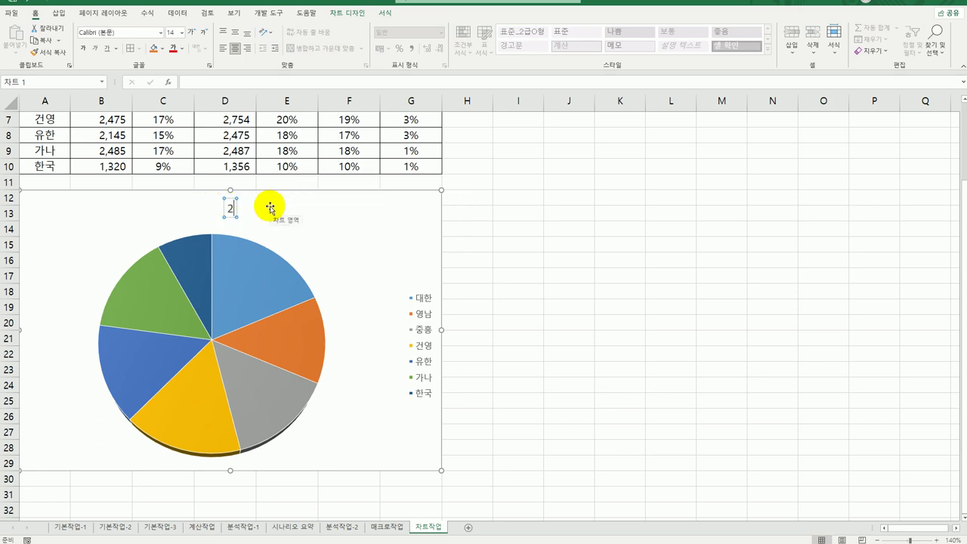
{"action": "type", "text": "2ㅇ"}
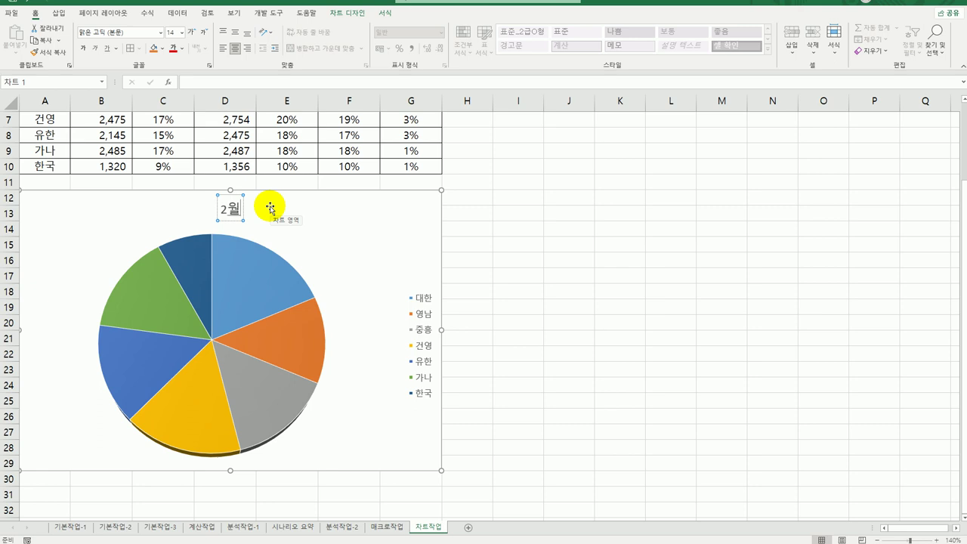
{"action": "type", "text": " 우수 기업"}
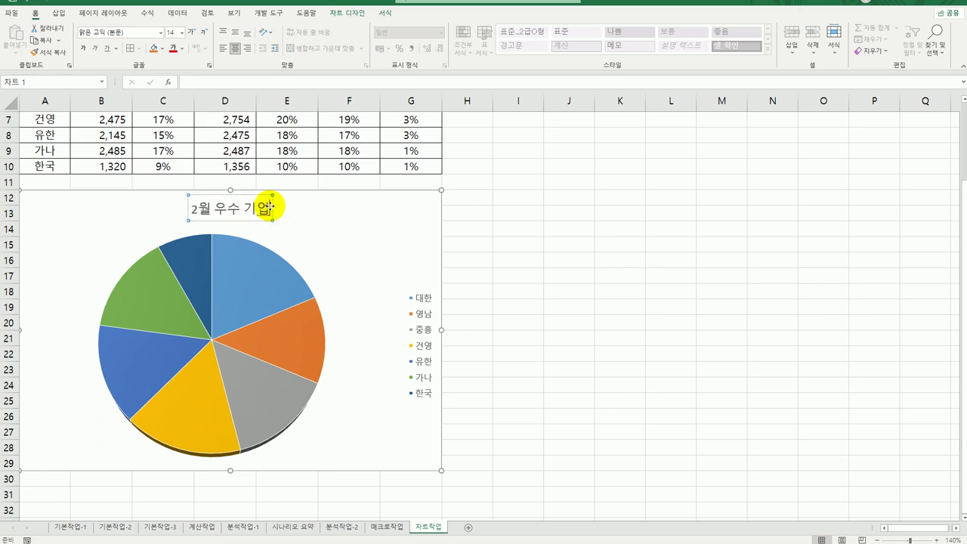
{"action": "type", "text": " 시장점유"}
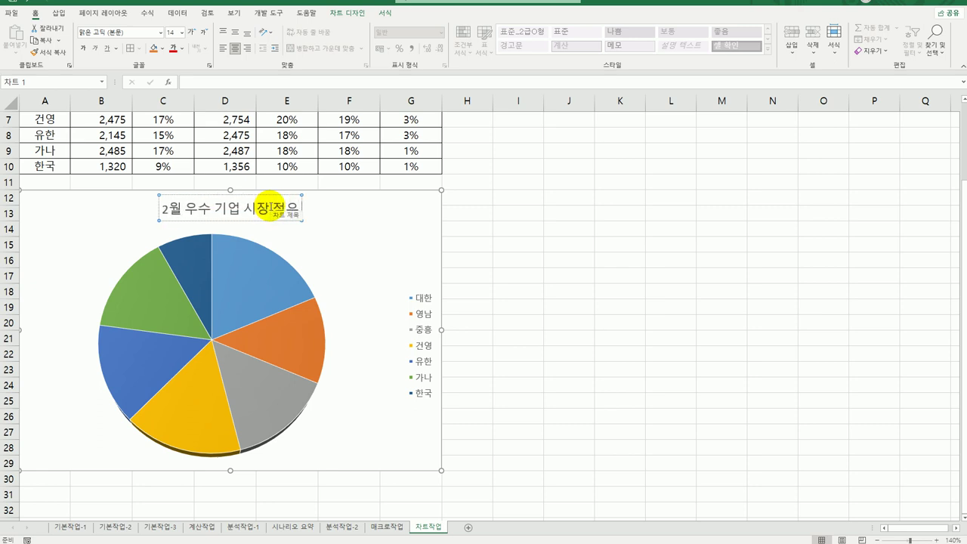
{"action": "type", "text": " 구성"}
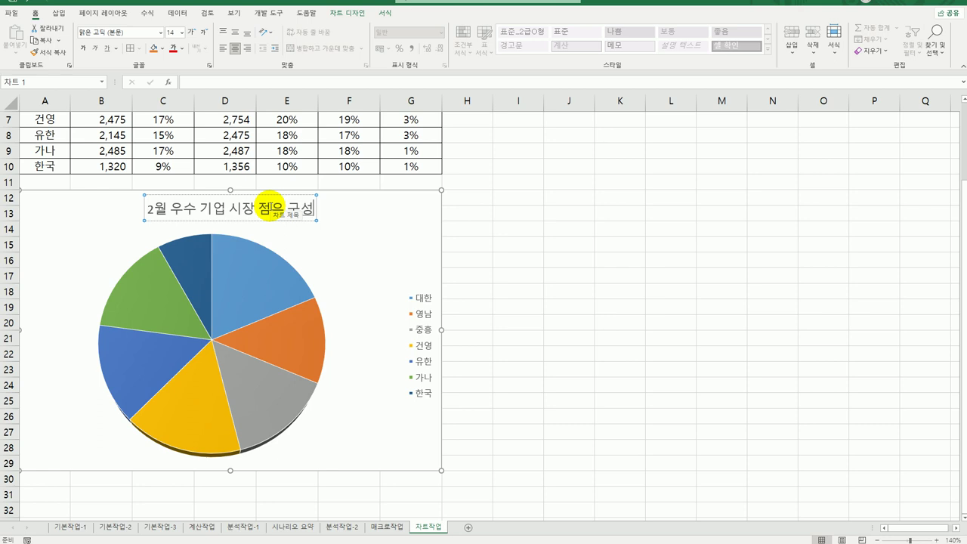
{"action": "left_click", "coordinate": [294, 234]}
Format the chart title as bold 굴림체 at size 16
{"action": "left_click", "coordinate": [267, 214]}
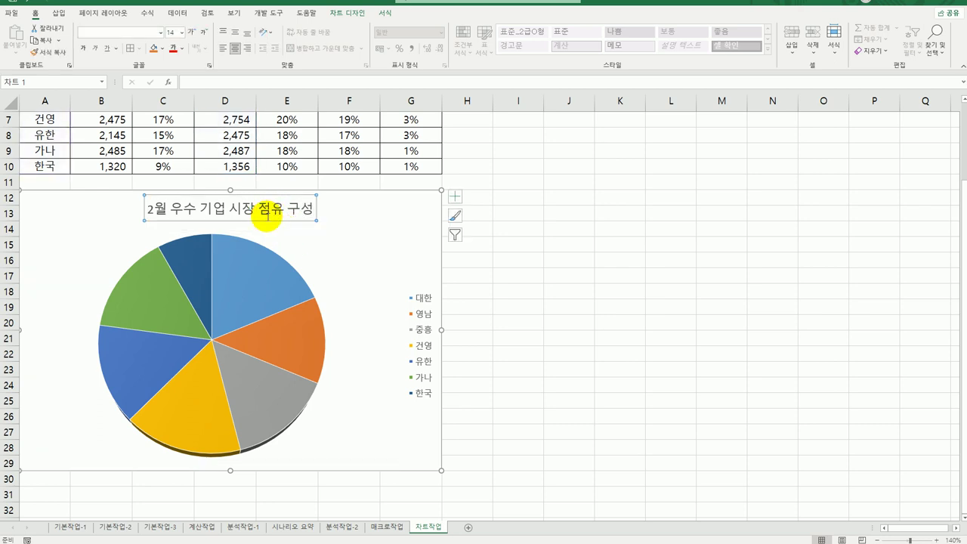
{"action": "left_click", "coordinate": [84, 48]}
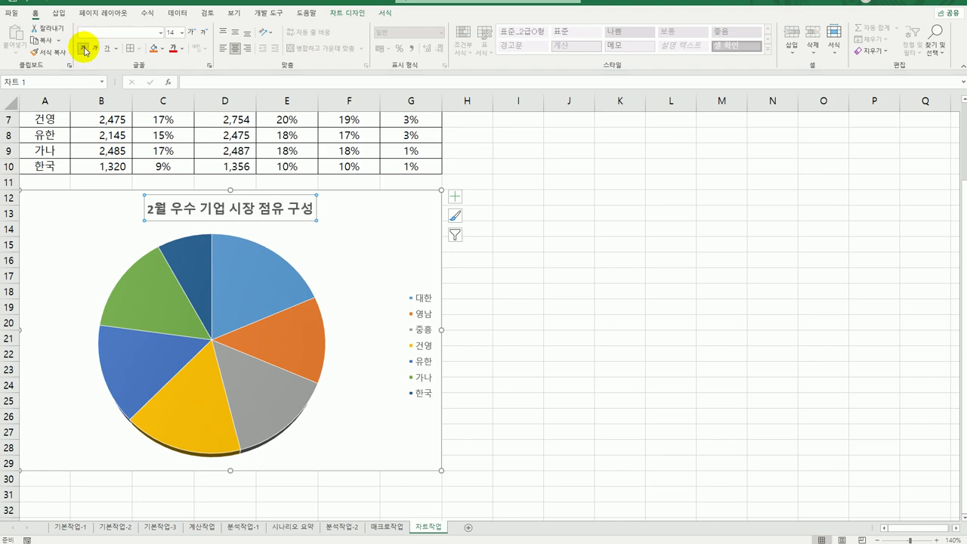
{"action": "left_click", "coordinate": [160, 33]}
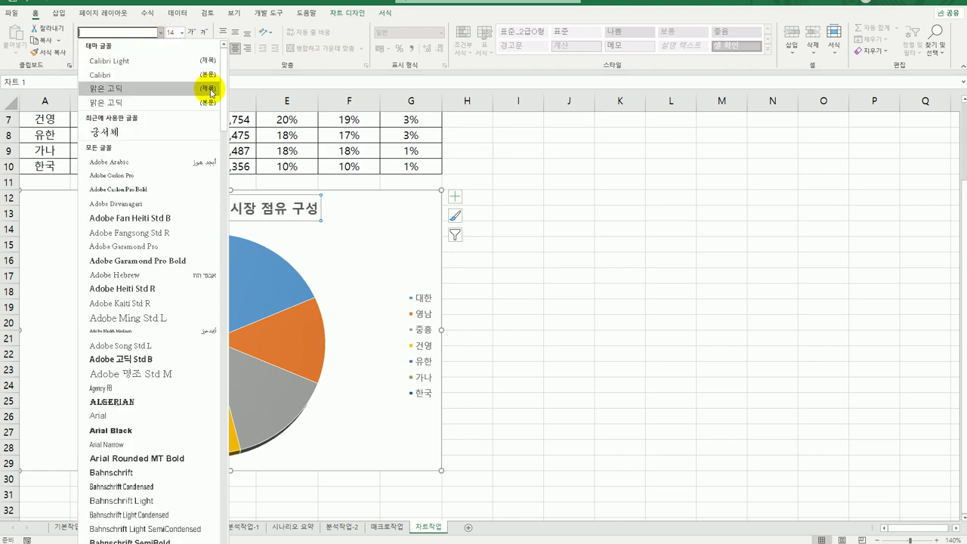
{"action": "left_click_drag", "start_coordinate": [219, 85], "coordinate": [205, 543]}
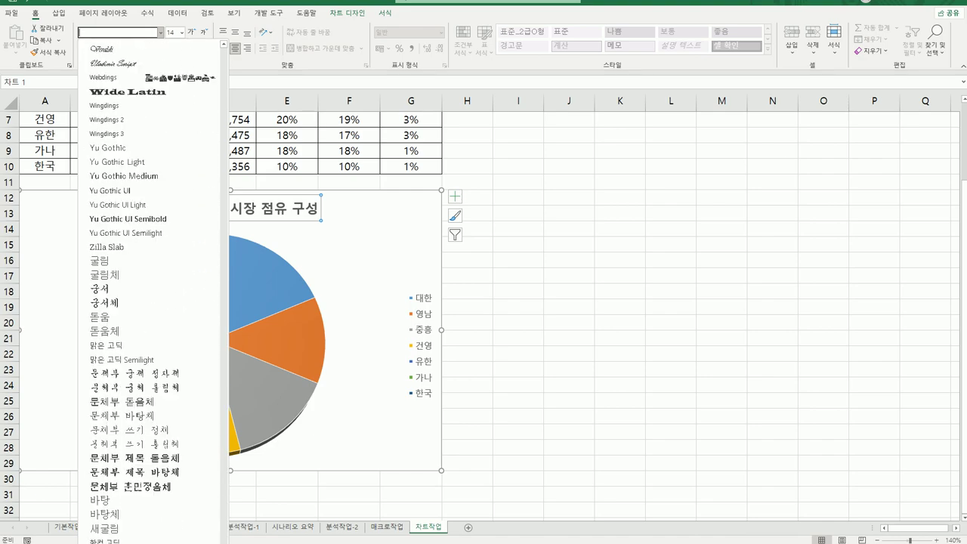
{"action": "left_click", "coordinate": [114, 274]}
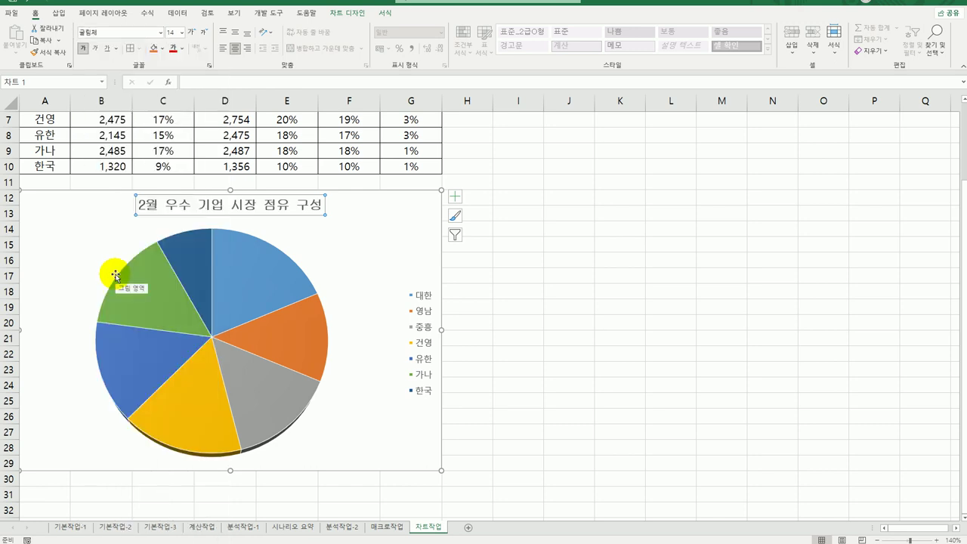
{"action": "left_click", "coordinate": [182, 32]}
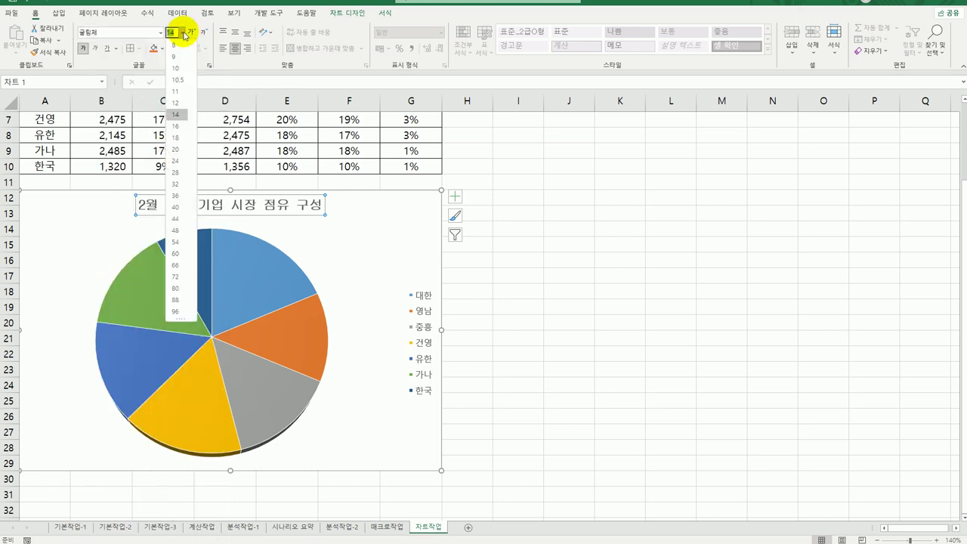
{"action": "left_click", "coordinate": [176, 129]}
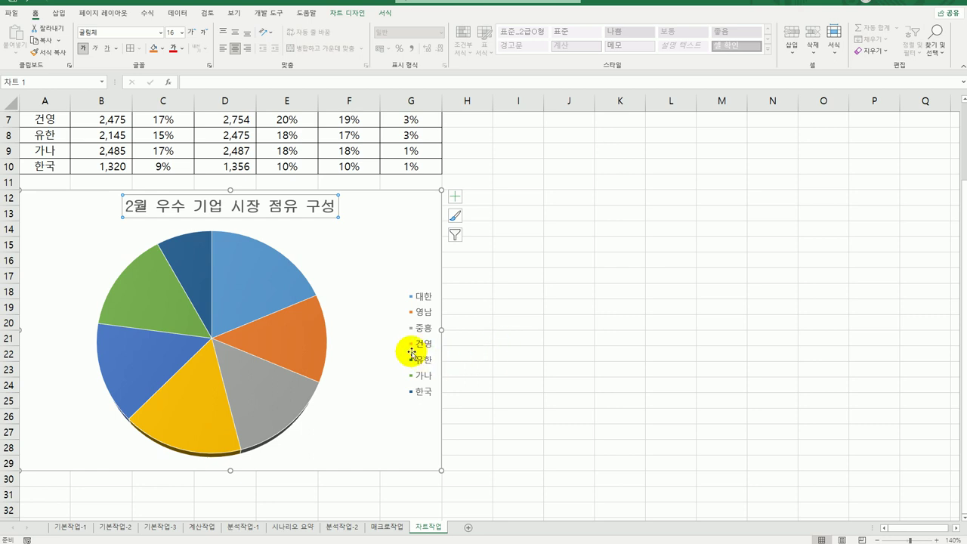
Delete the chart legend and add data labels to the pie series, opening their detailed formatting options
{"action": "left_click", "coordinate": [418, 314]}
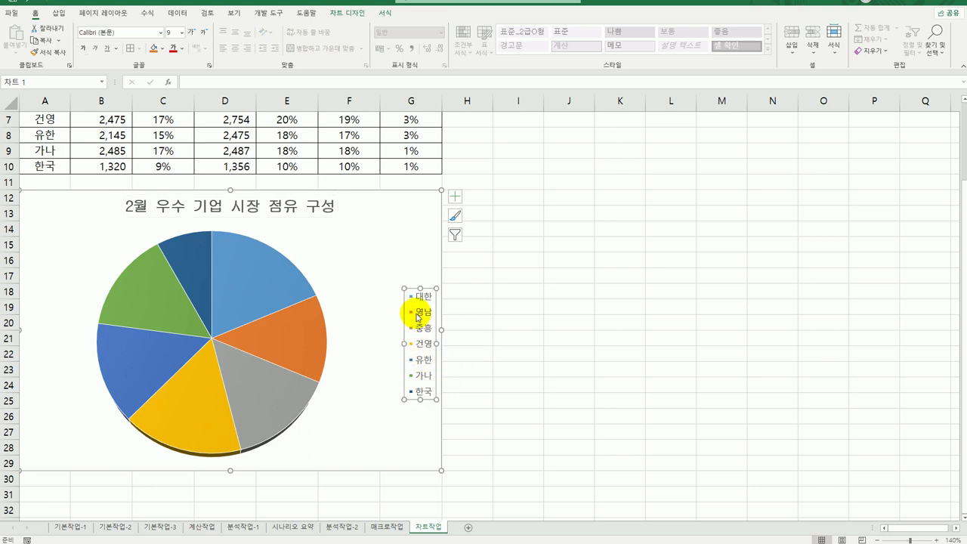
{"action": "key", "text": "Delete"}
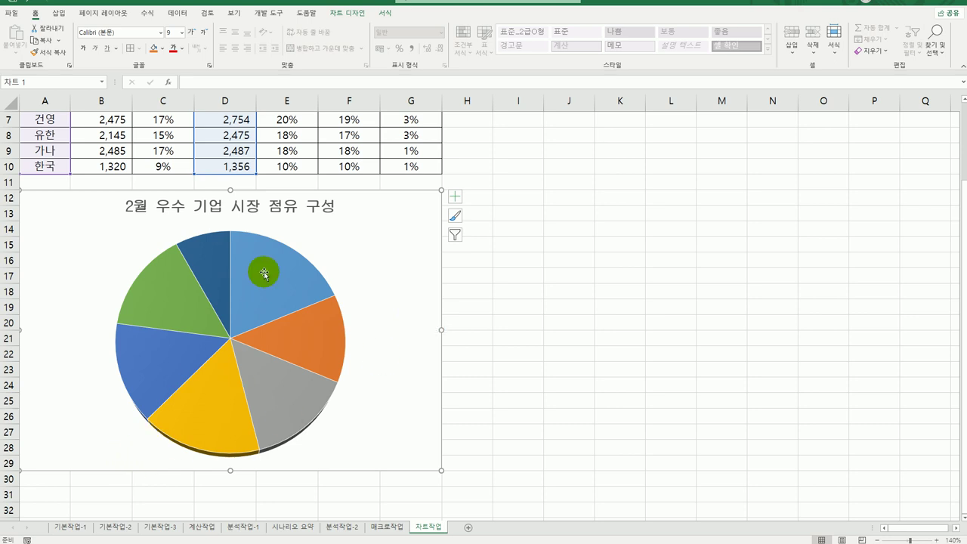
{"action": "left_click", "coordinate": [217, 248]}
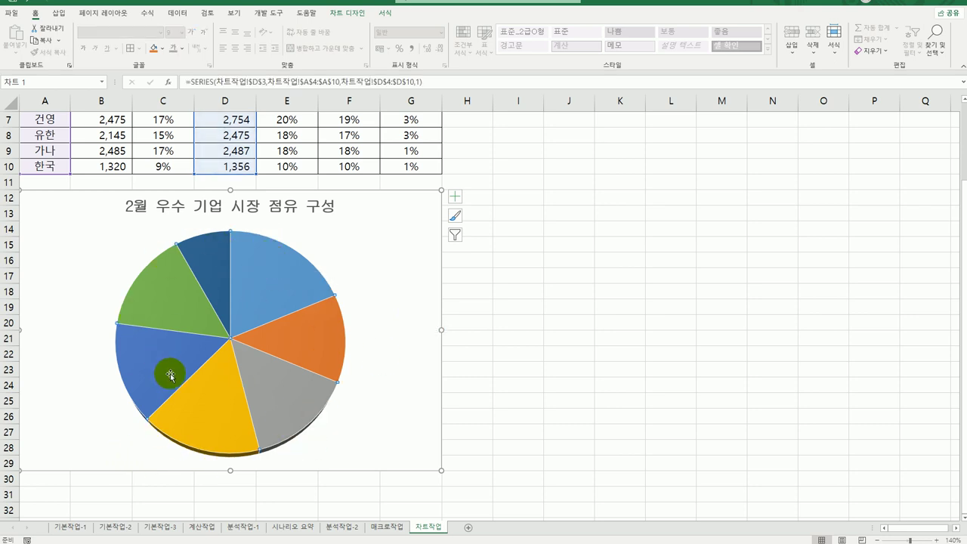
{"action": "left_click", "coordinate": [456, 199]}
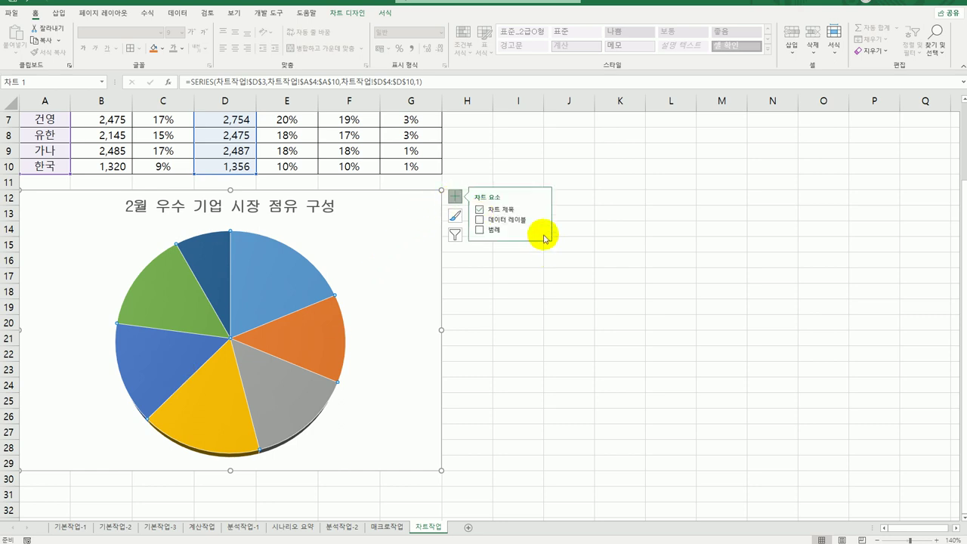
{"action": "left_click", "coordinate": [541, 221]}
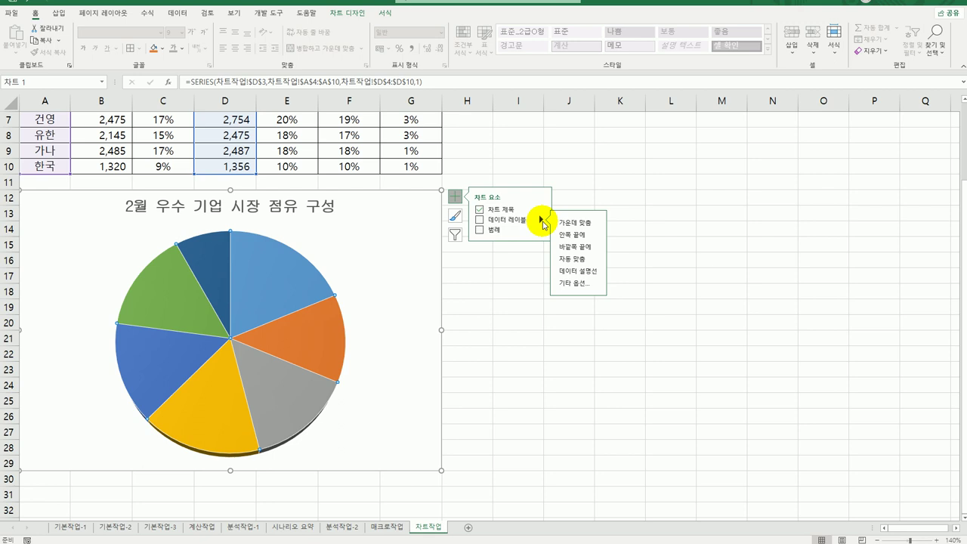
{"action": "left_click", "coordinate": [573, 283]}
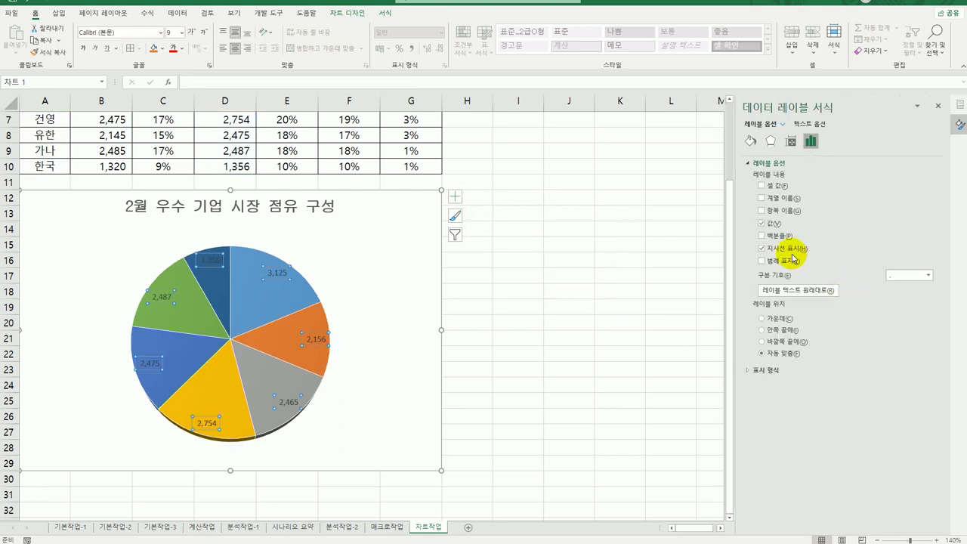
Set the data labels to show 항목 이름 and 백분율 without 값, positioned at 바깥쪽 끝에
{"action": "left_click", "coordinate": [777, 213]}
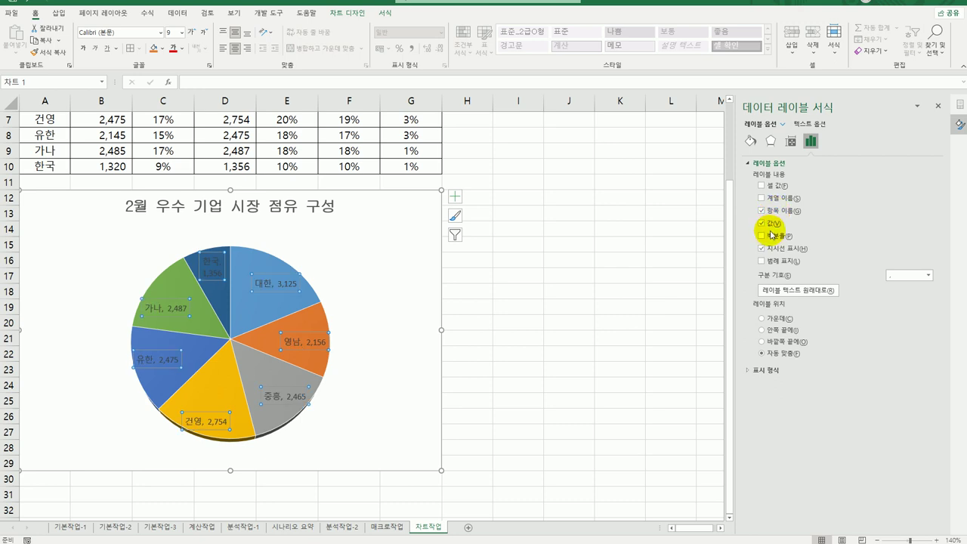
{"action": "left_click", "coordinate": [769, 225]}
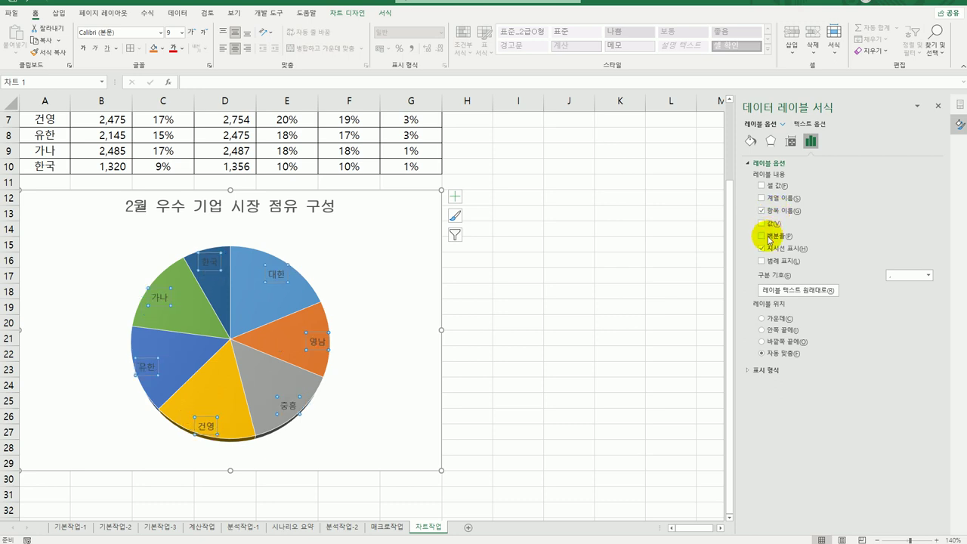
{"action": "left_click", "coordinate": [770, 236]}
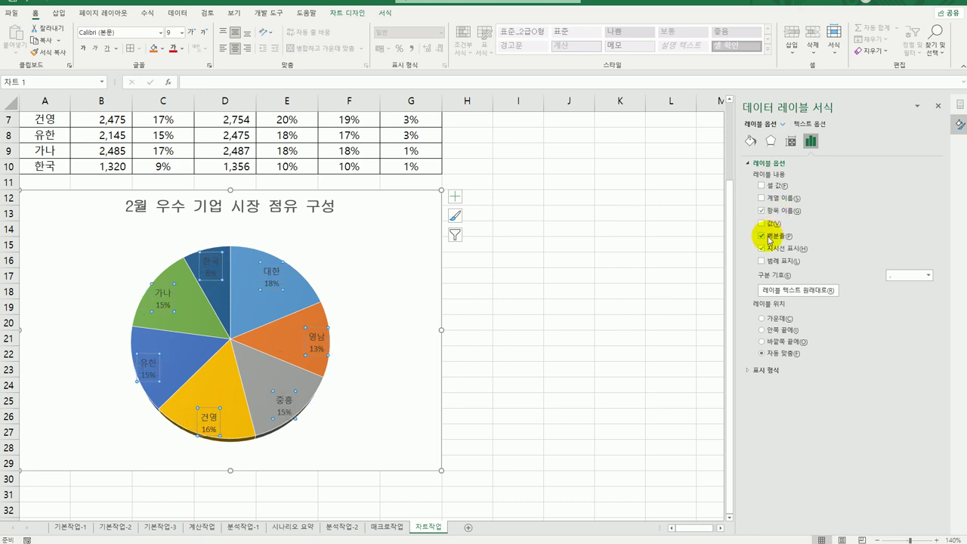
{"action": "left_click", "coordinate": [784, 344]}
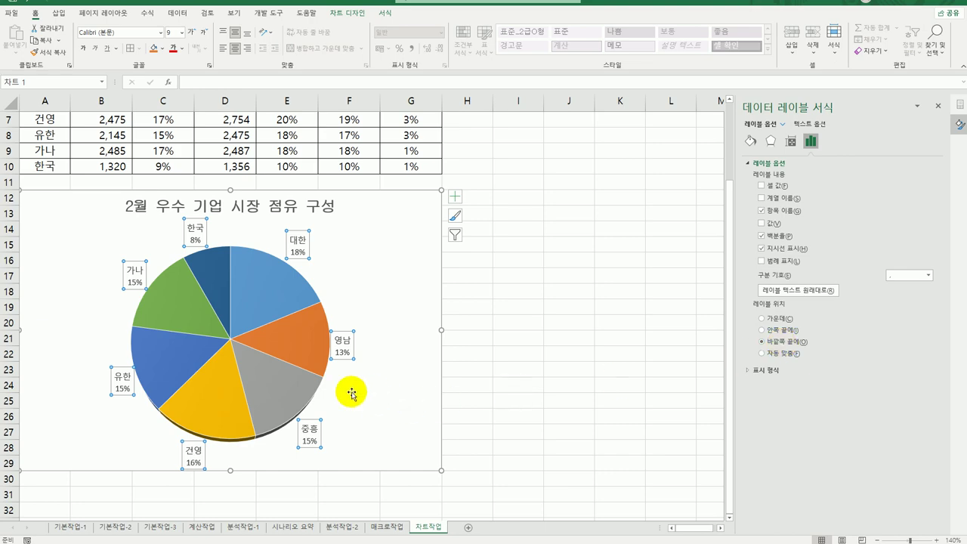
Format the pie chart's data labels in 굴림 at size 10
{"action": "left_click", "coordinate": [160, 32]}
{"action": "left_click_drag", "start_coordinate": [224, 70], "coordinate": [224, 532]}
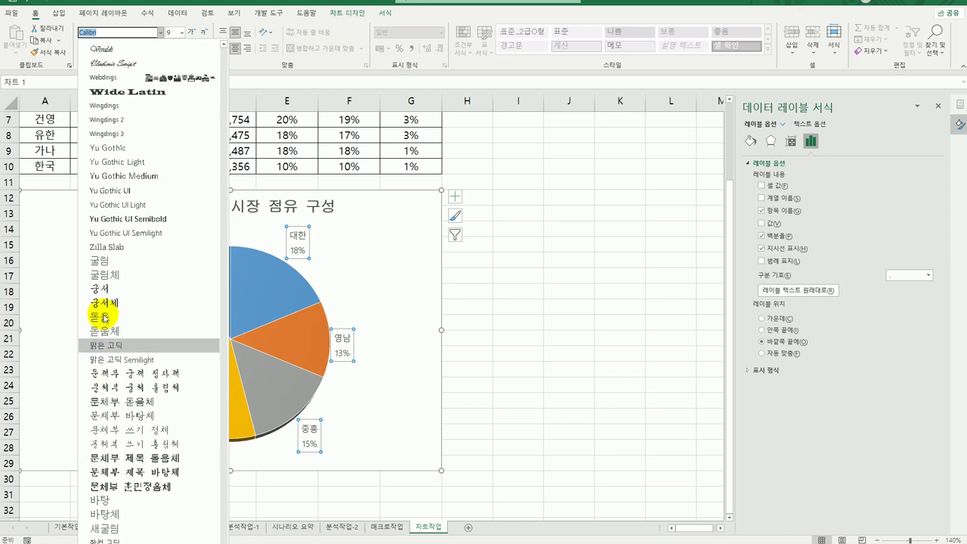
{"action": "left_click", "coordinate": [106, 260]}
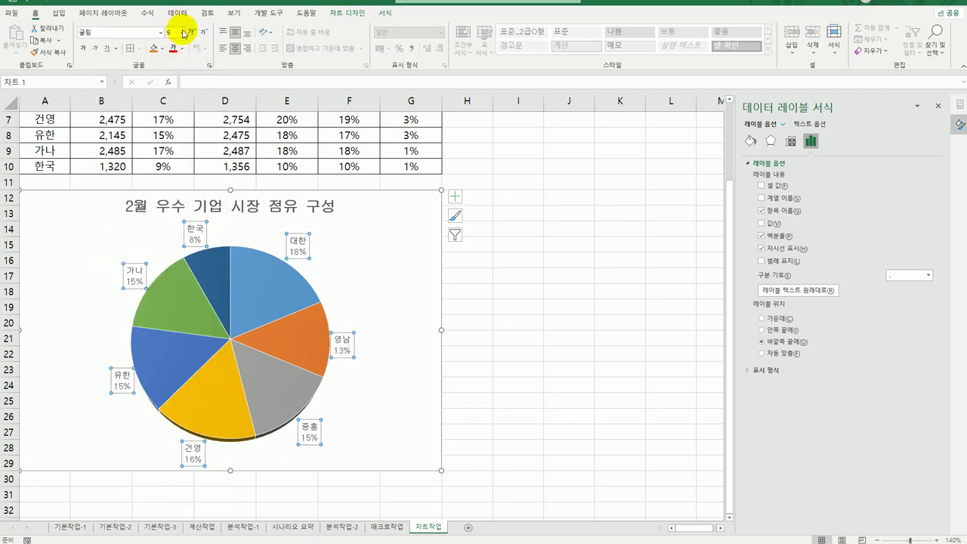
{"action": "left_click", "coordinate": [182, 32]}
{"action": "left_click", "coordinate": [178, 68]}
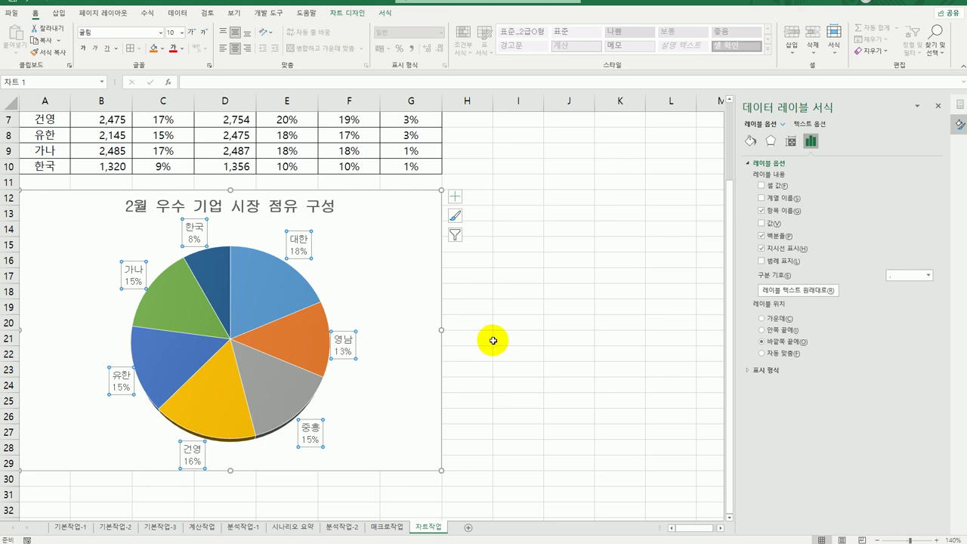
{"action": "left_click", "coordinate": [492, 340]}
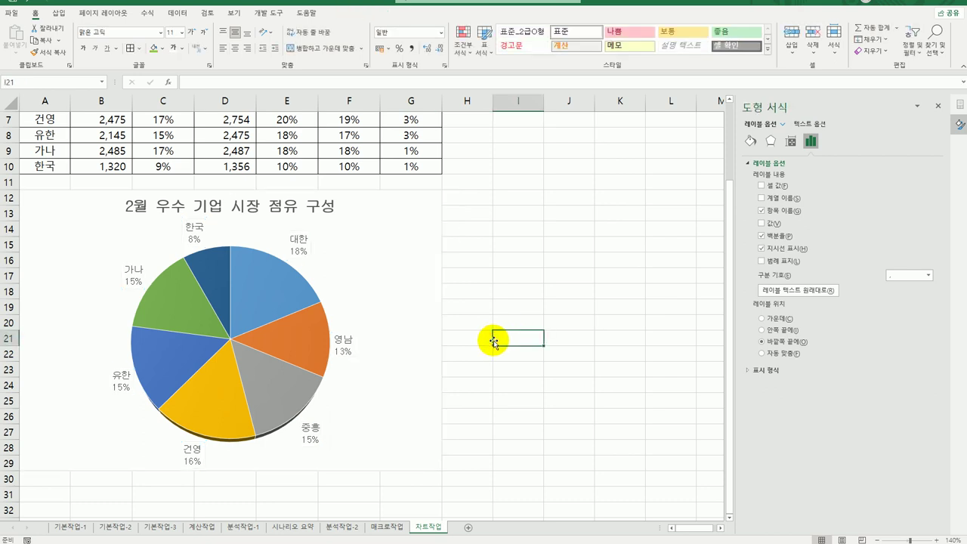
Pull only the 대한 slice out of the pie, with an explosion of about 25%
{"action": "left_click", "coordinate": [268, 296]}
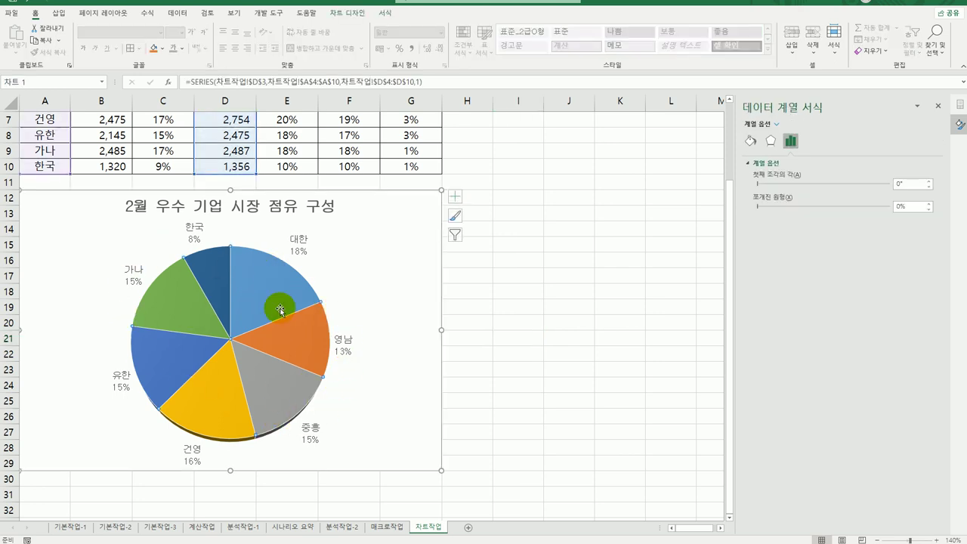
{"action": "left_click", "coordinate": [279, 308]}
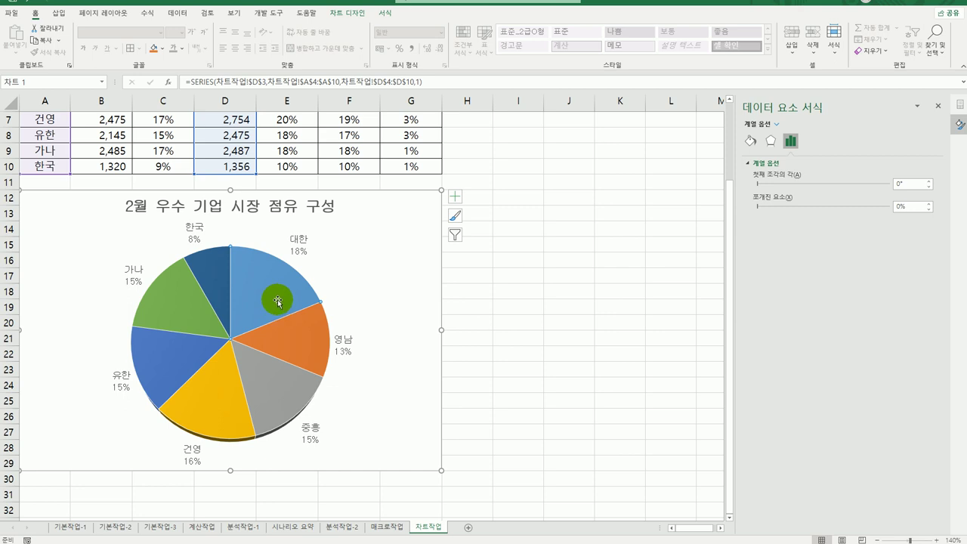
{"action": "left_click_drag", "start_coordinate": [277, 300], "coordinate": [292, 284]}
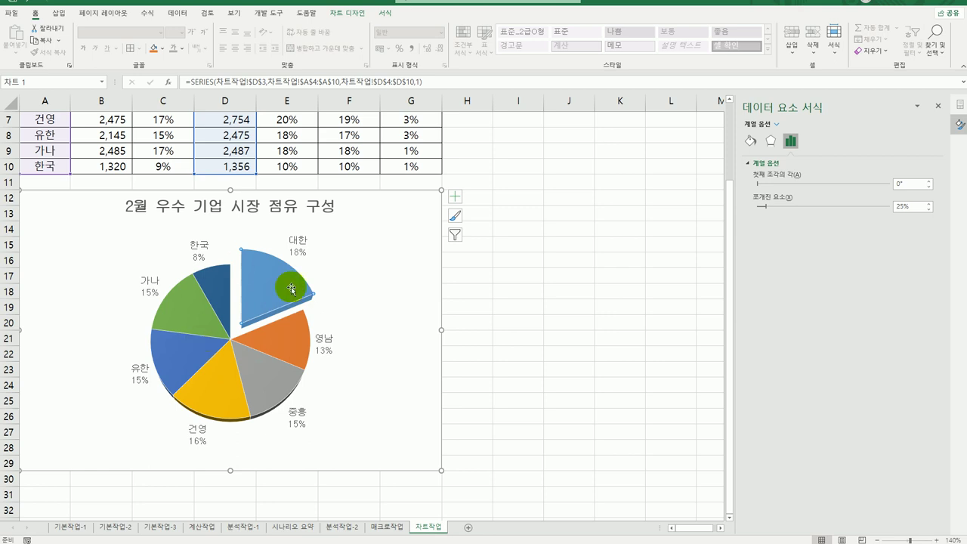
{"action": "left_click", "coordinate": [494, 346]}
Set the pie series' 첫째 조각의 각 to 45° and deselect the chart
{"action": "left_click", "coordinate": [217, 283]}
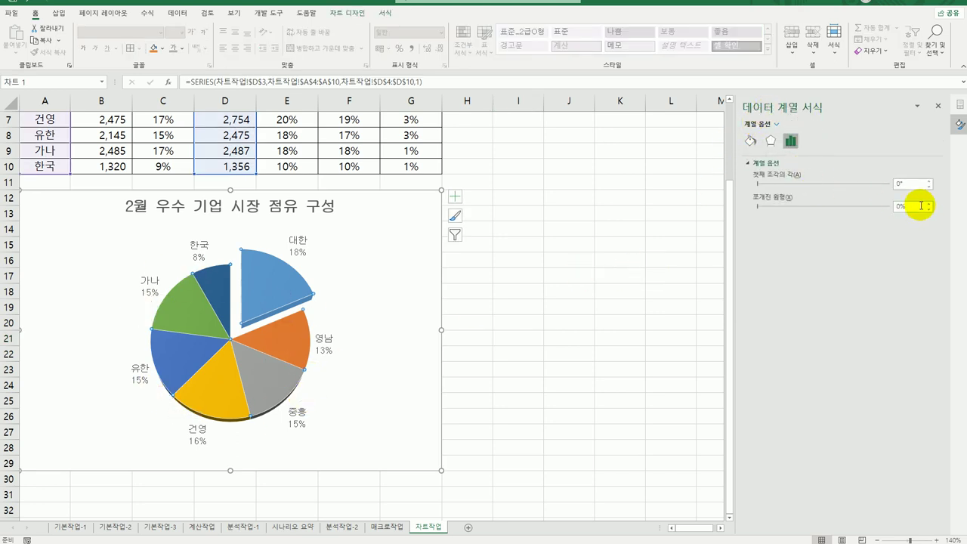
{"action": "left_click", "coordinate": [910, 183]}
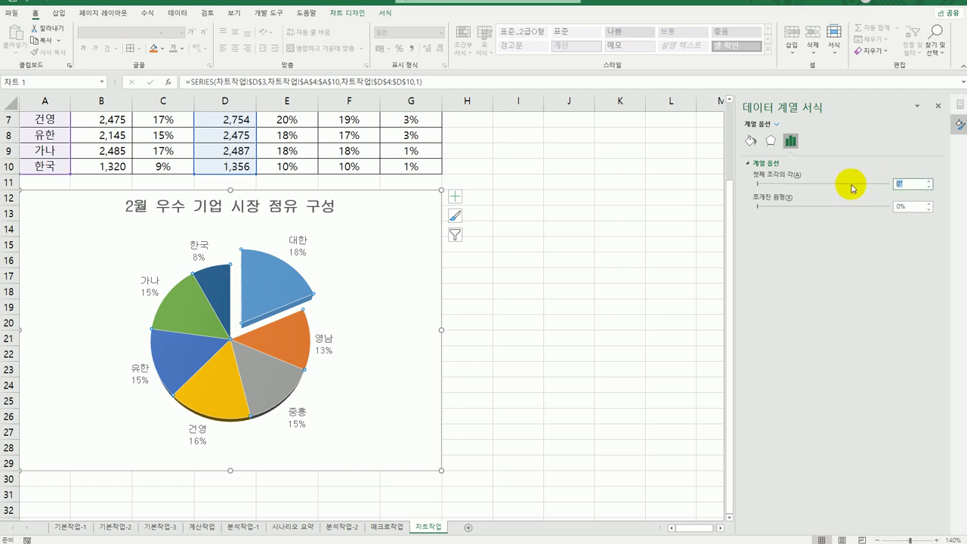
{"action": "type", "text": "45"}
{"action": "key", "text": "Return"}
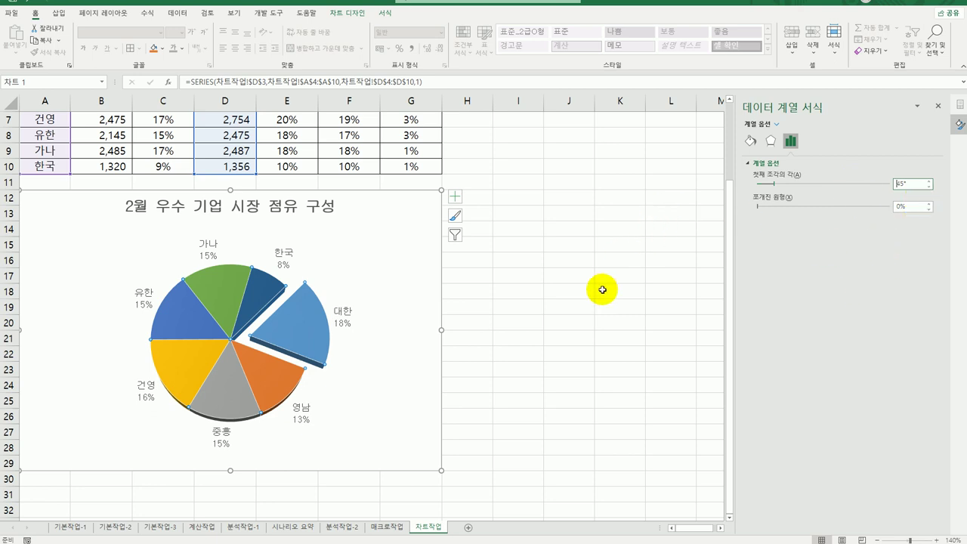
{"action": "left_click", "coordinate": [573, 401]}
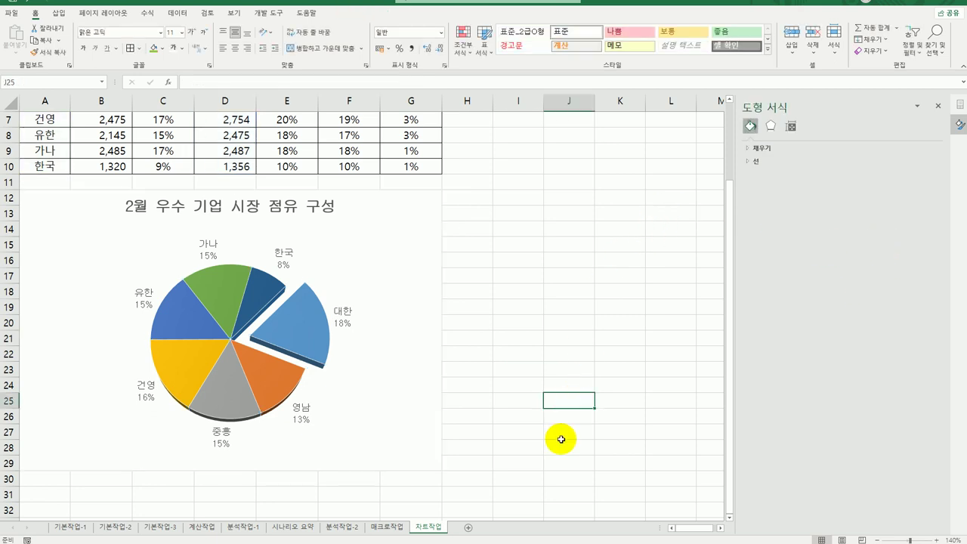